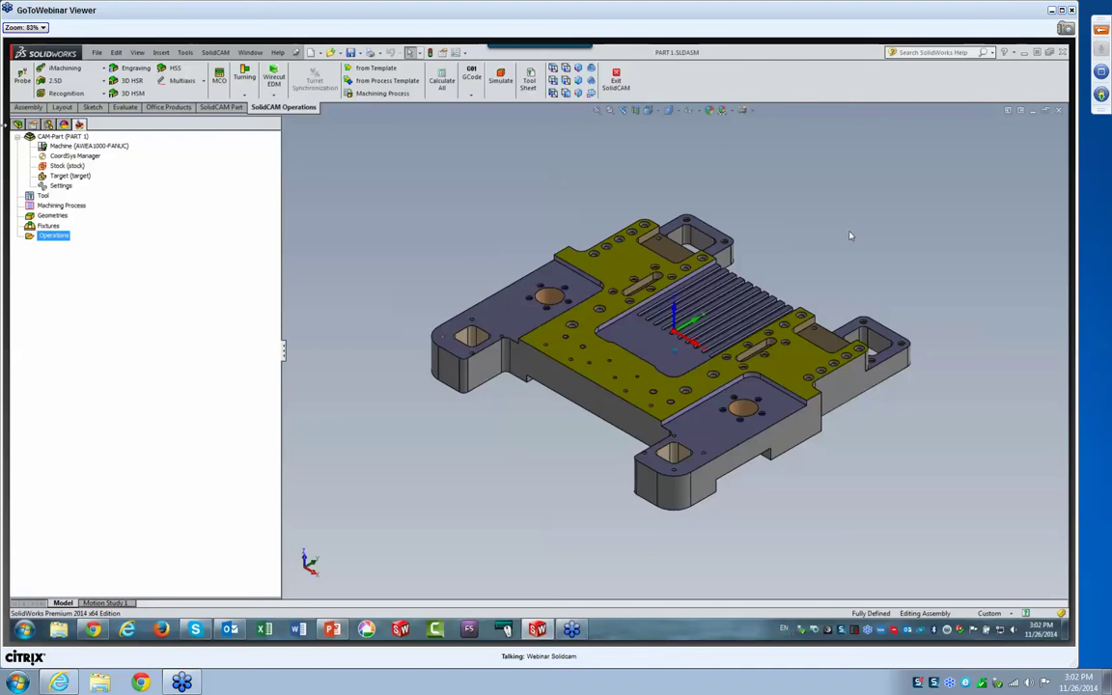
Step: Start SHR holes recognition for the part's operations and run Recognize on the hole features
{"action": "middle_click_drag", "start_coordinate": [850, 235], "coordinate": [620, 249]}
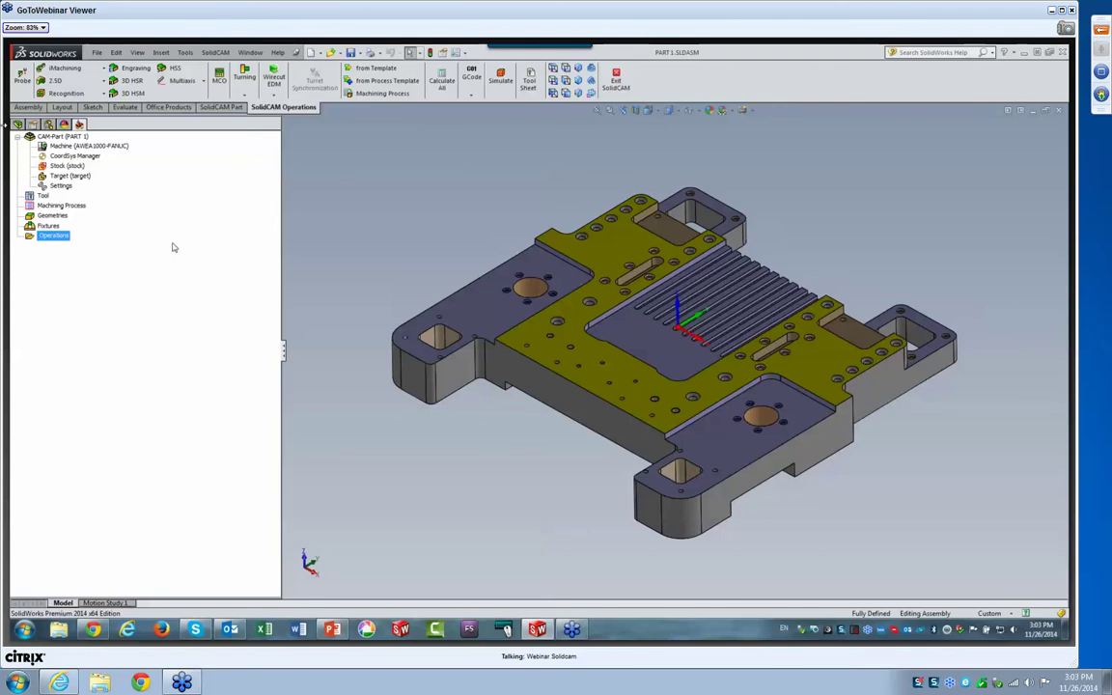
{"action": "right_click", "coordinate": [60, 237]}
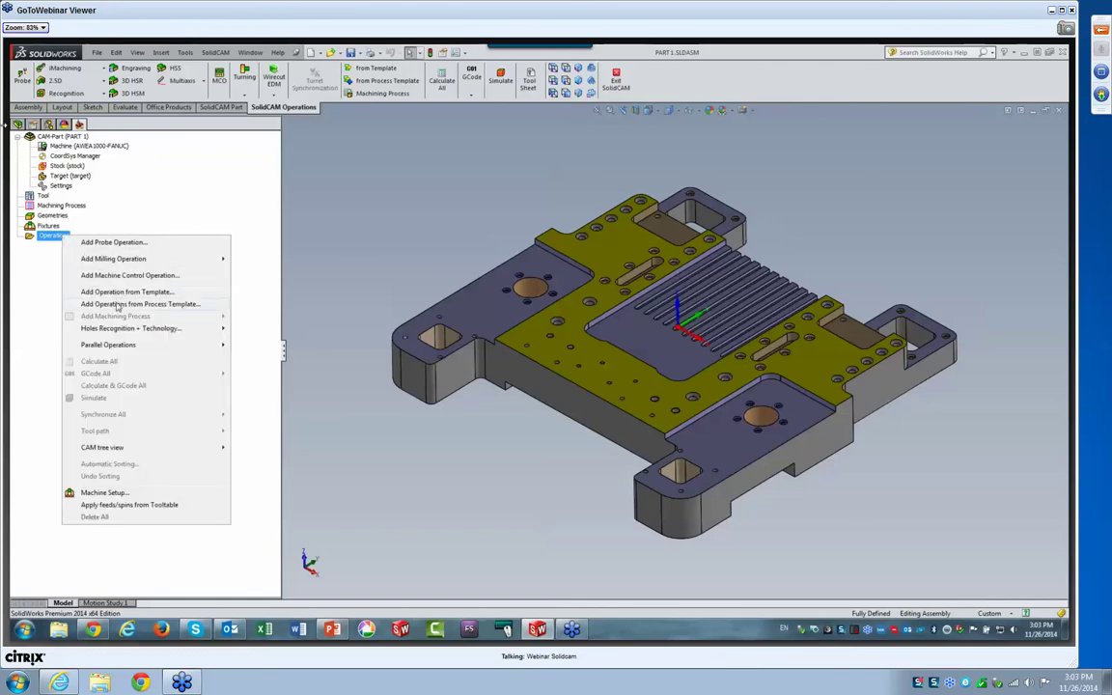
{"action": "mouse_move", "coordinate": [103, 331]}
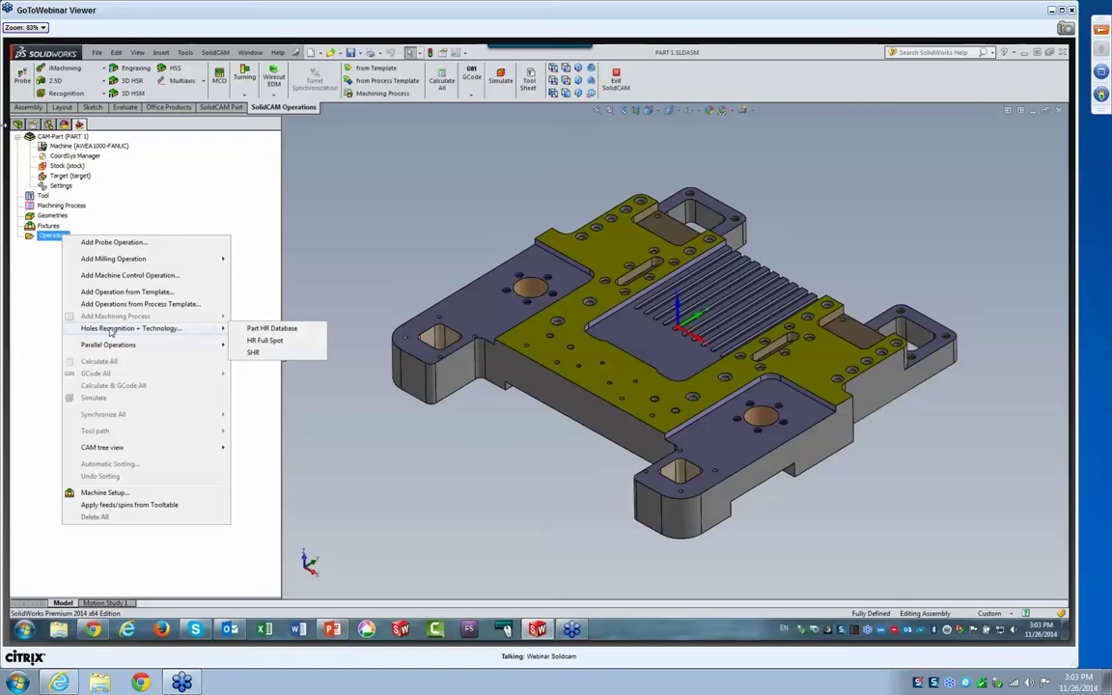
{"action": "left_click", "coordinate": [253, 353]}
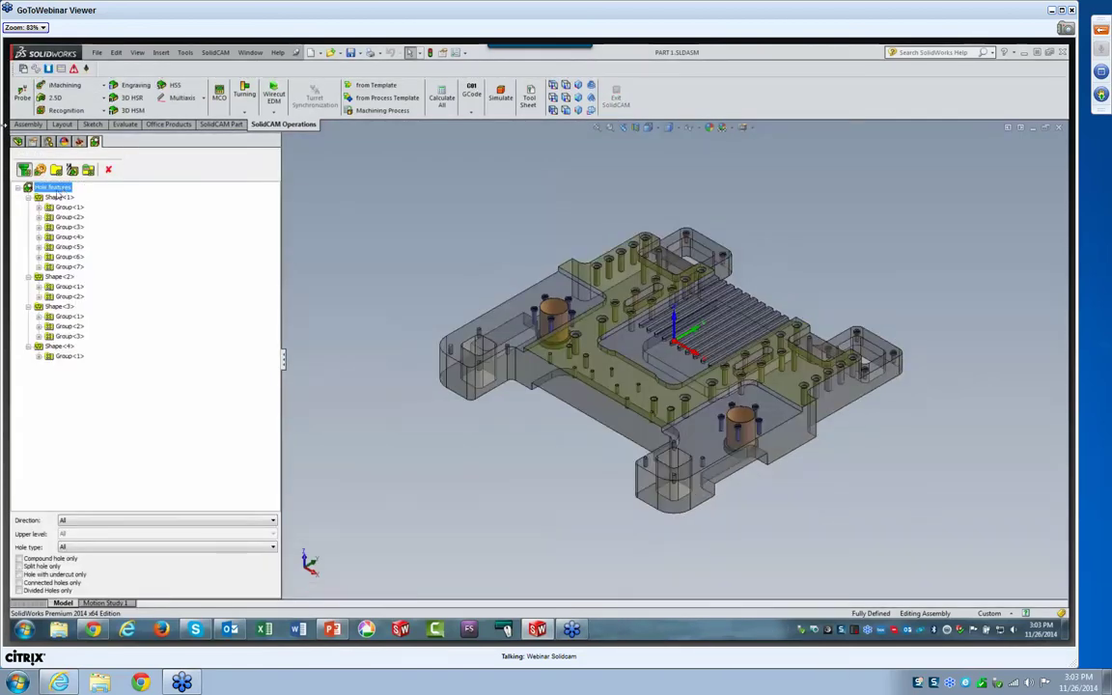
{"action": "right_click", "coordinate": [74, 190]}
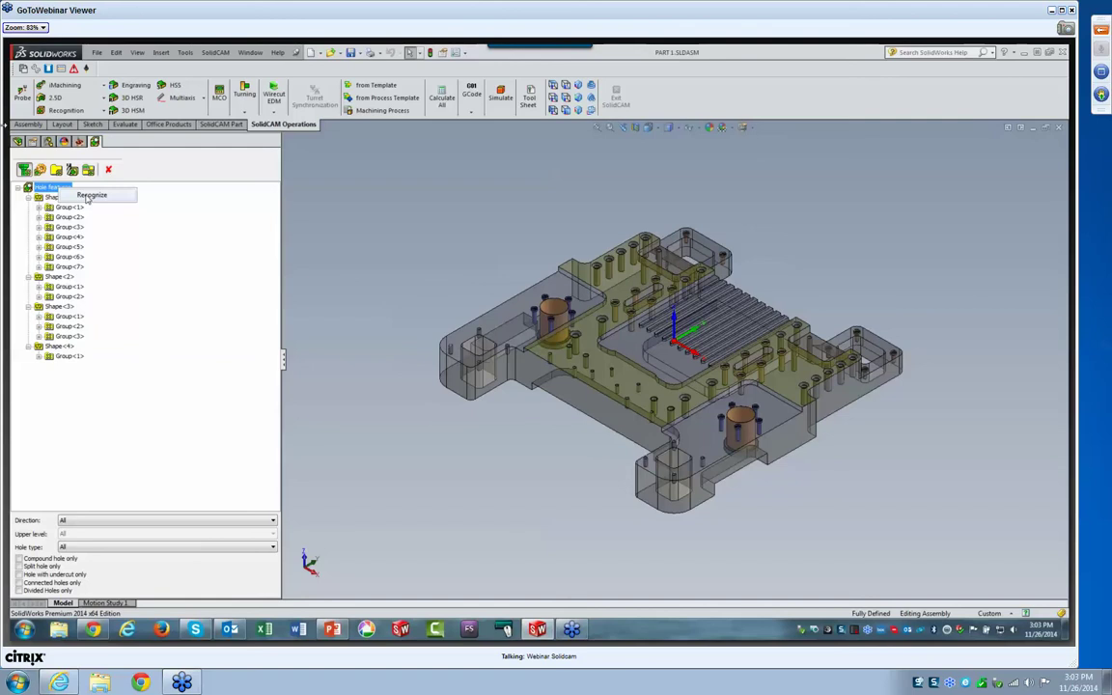
{"action": "left_click", "coordinate": [89, 196]}
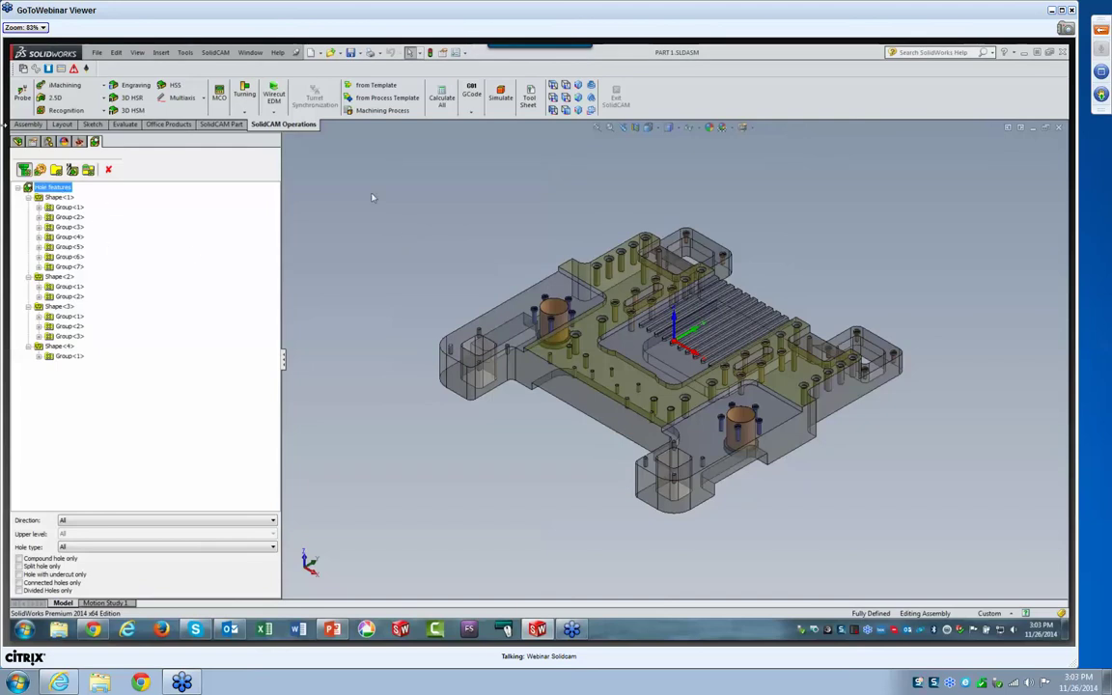
Step: Examine which holes on the part belong to recognized Shape<1> and its groups 1 to 5
{"action": "left_click", "coordinate": [850, 279]}
{"action": "scroll", "coordinate": [850, 280], "scroll_direction": "down", "scroll_amount": 2}
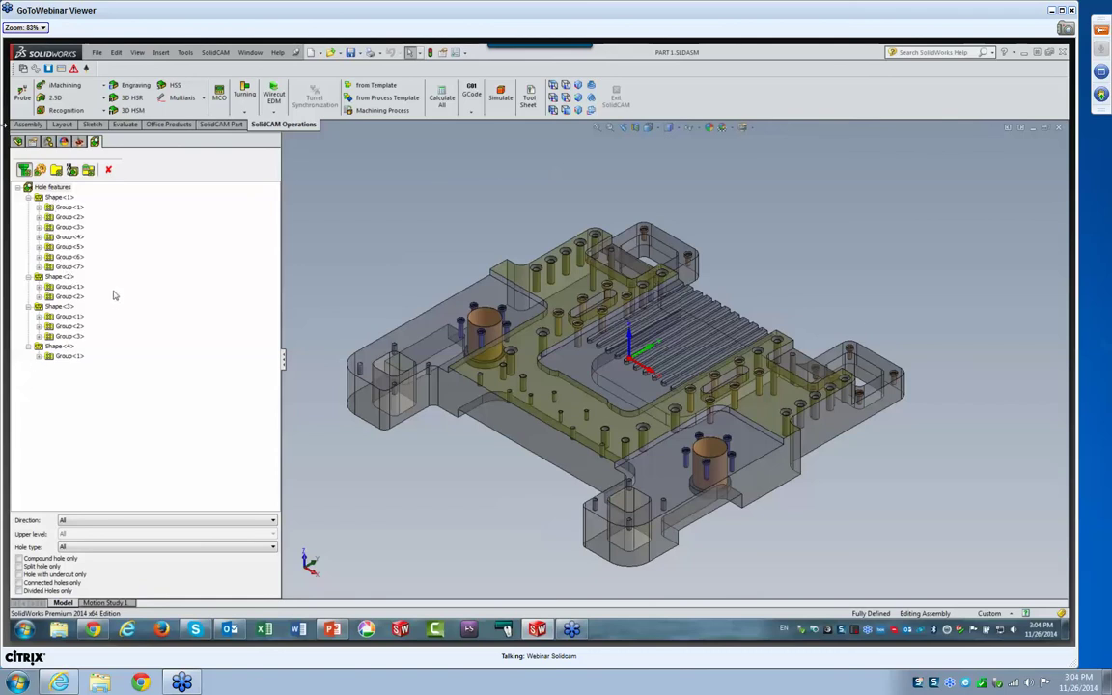
{"action": "left_click", "coordinate": [58, 197]}
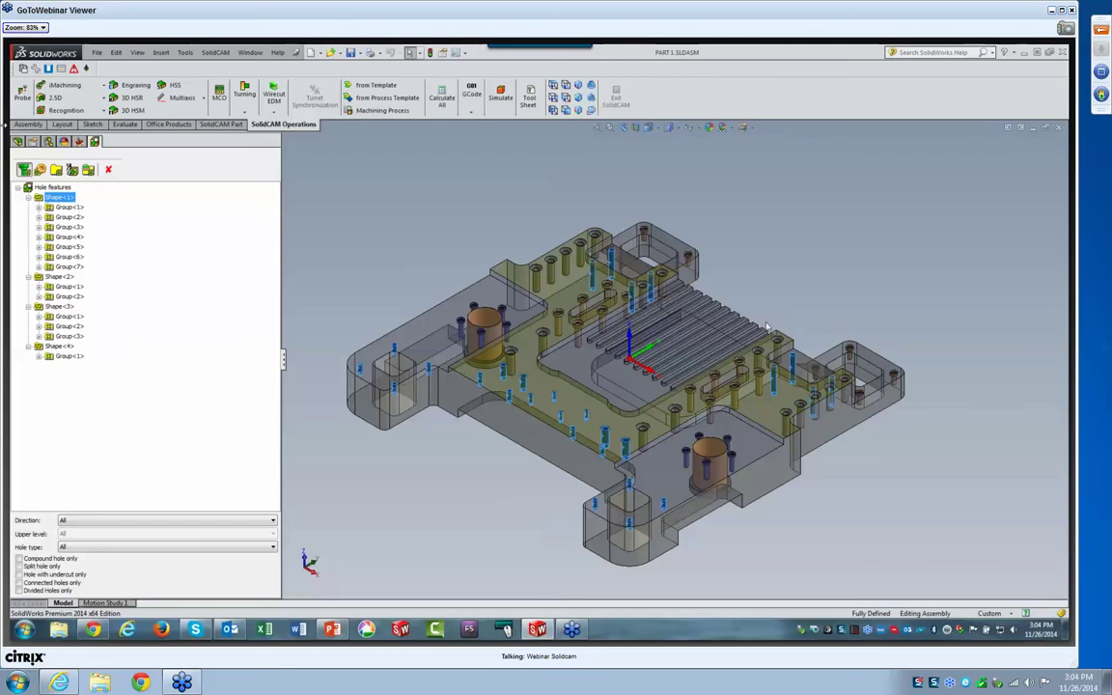
{"action": "left_click", "coordinate": [65, 210]}
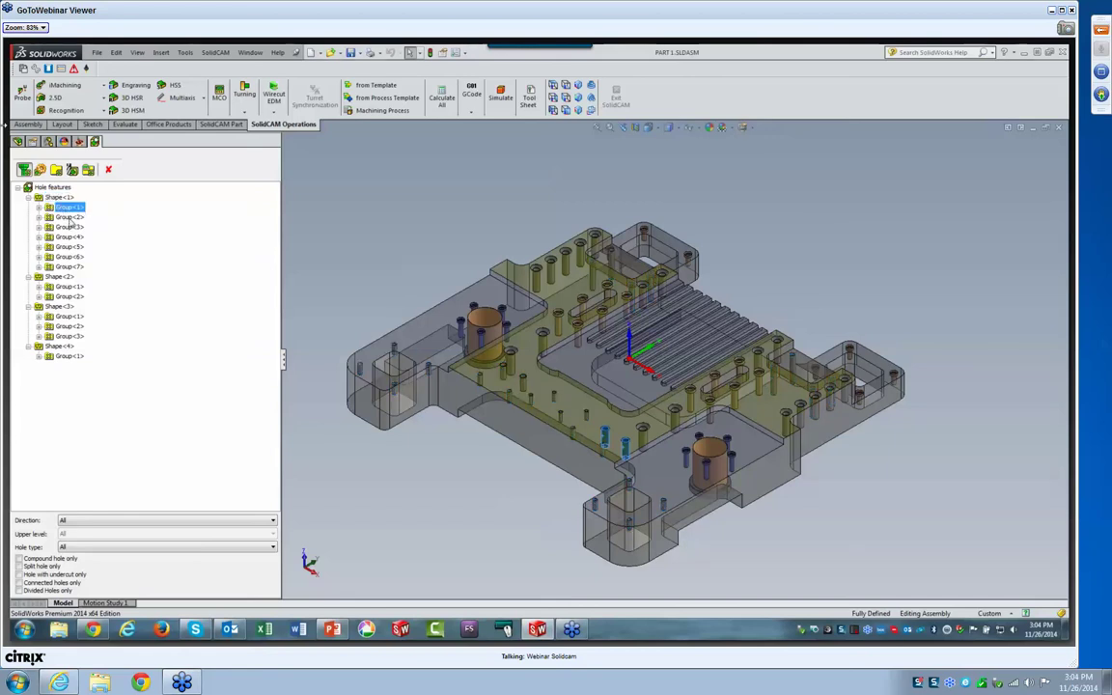
{"action": "left_click", "coordinate": [70, 218]}
{"action": "left_click", "coordinate": [69, 227]}
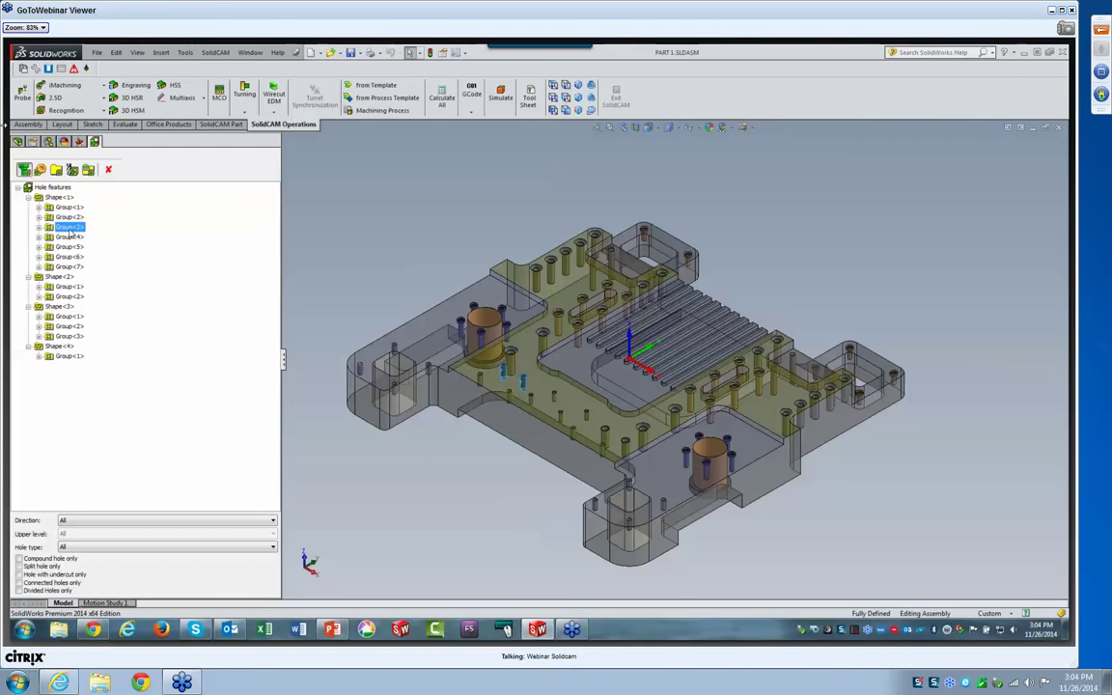
{"action": "left_click", "coordinate": [70, 236]}
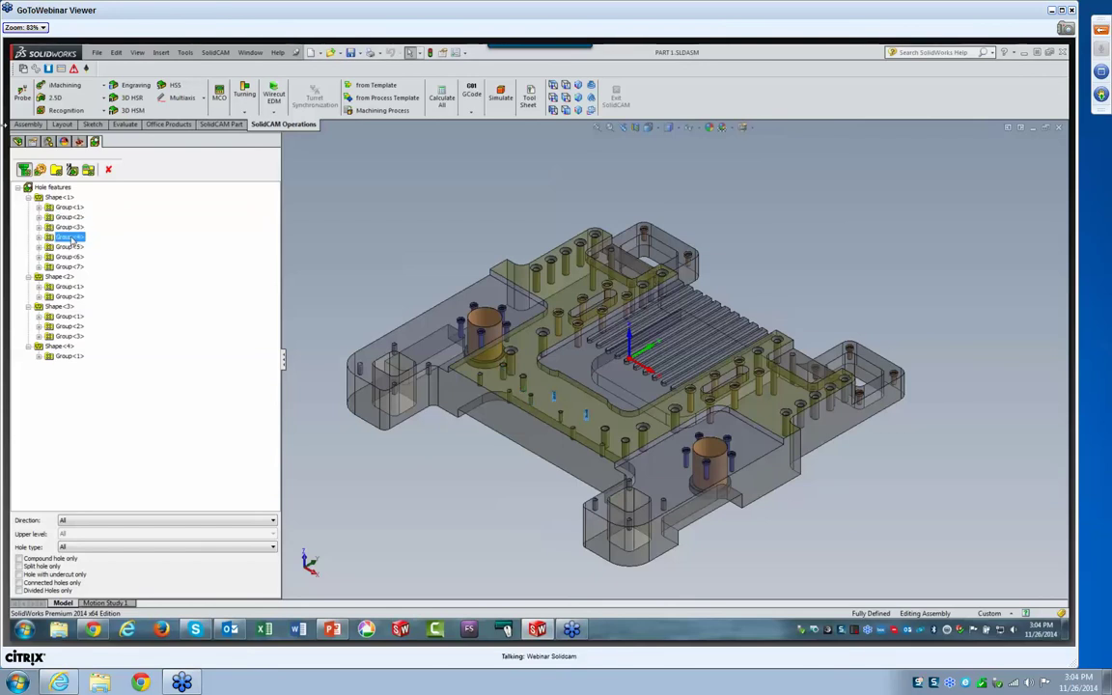
{"action": "left_click", "coordinate": [69, 247]}
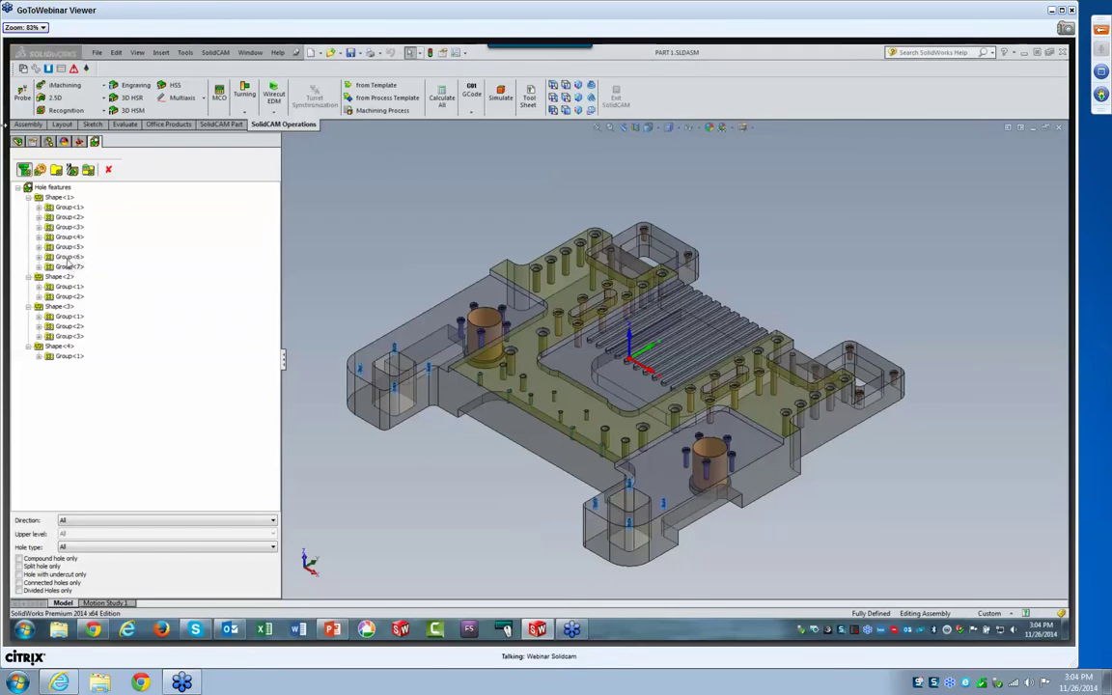
{"action": "left_click", "coordinate": [58, 197]}
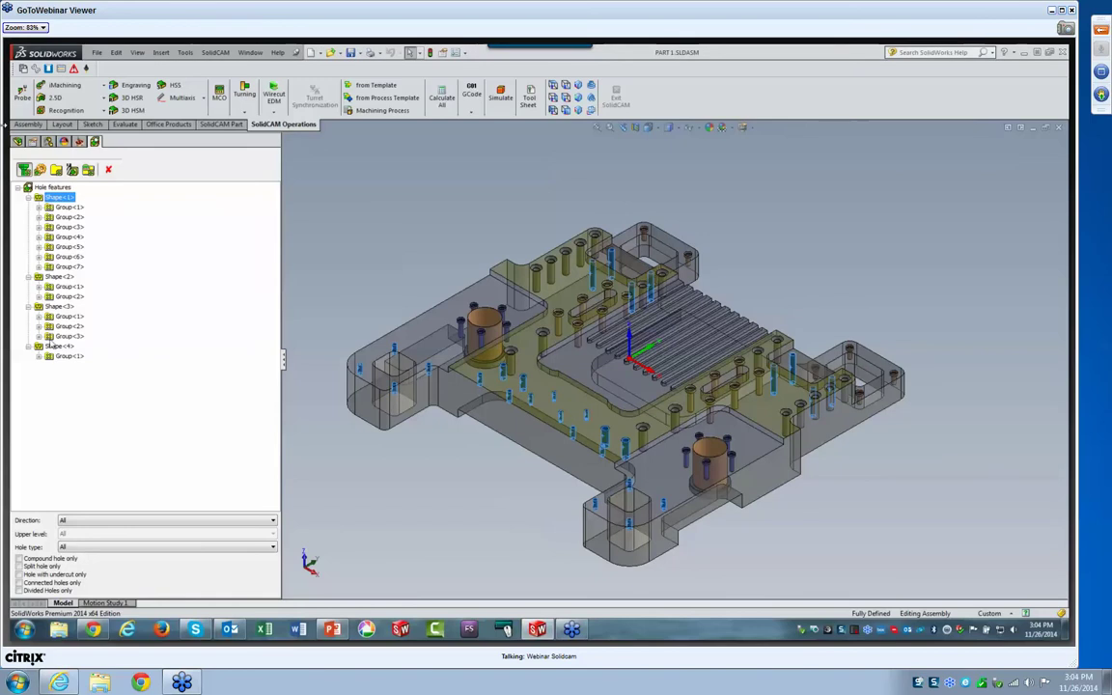
Step: Examine which holes on the part belong to Shape<2> with its Group<2>, Shape<3> and Shape<4>
{"action": "left_click", "coordinate": [60, 278]}
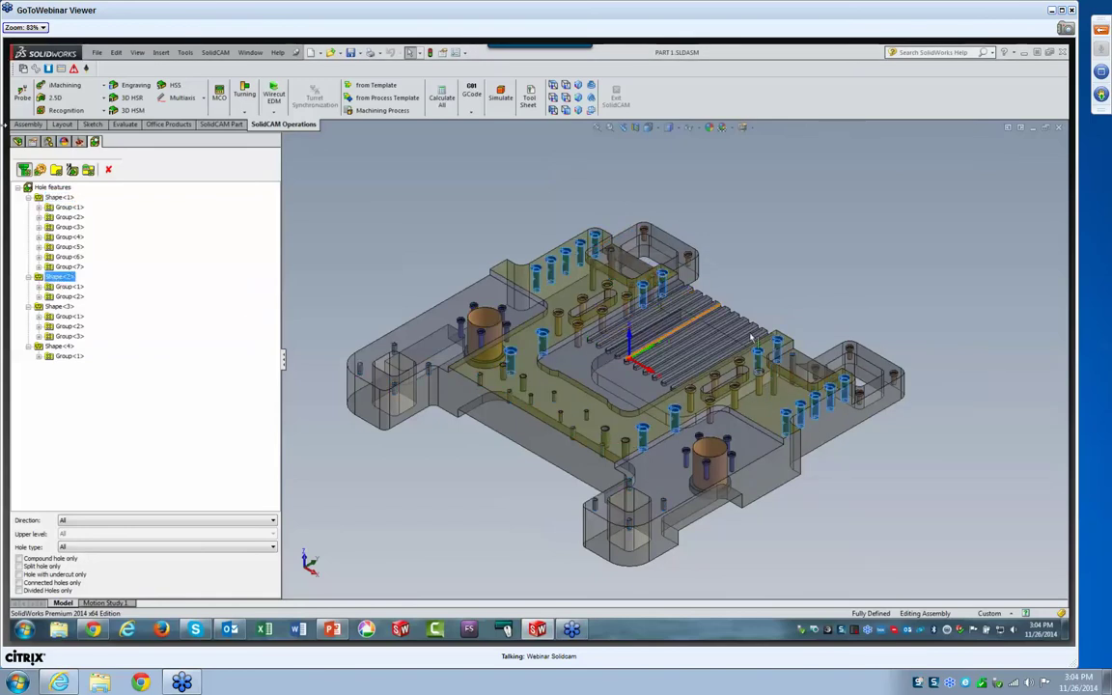
{"action": "left_click", "coordinate": [67, 296]}
{"action": "left_click", "coordinate": [60, 307]}
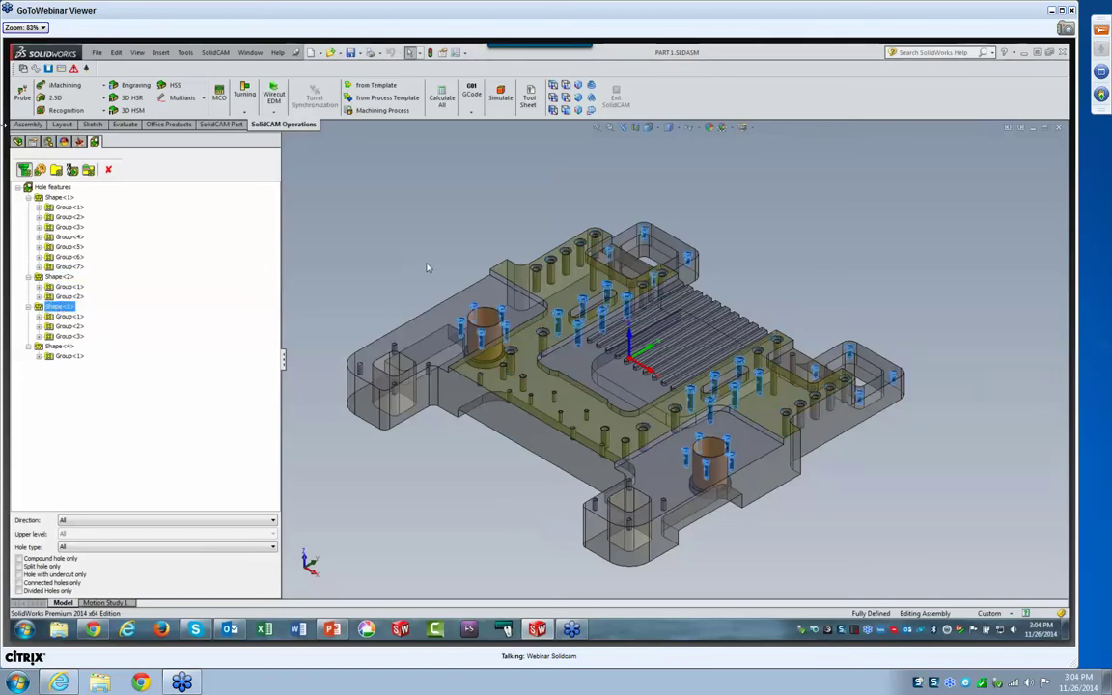
{"action": "left_click", "coordinate": [205, 337]}
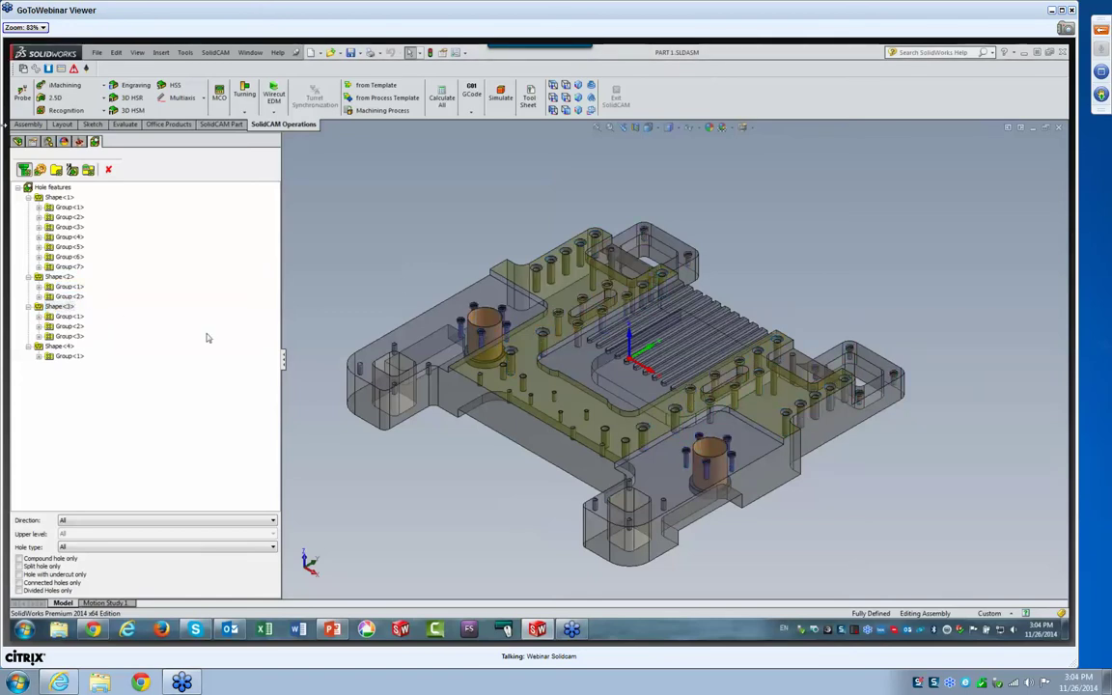
{"action": "left_click", "coordinate": [59, 347]}
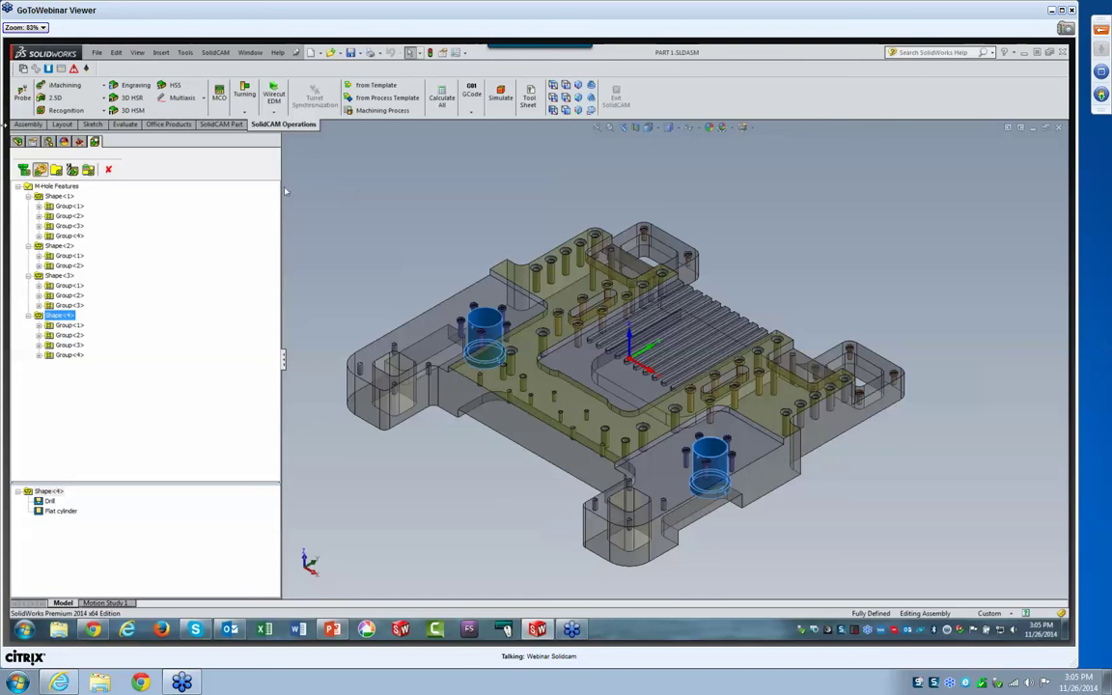
Step: Examine the holes and machinable elements of M-hole Shape<1>, its groups and Shape<2>
{"action": "left_click", "coordinate": [58, 197]}
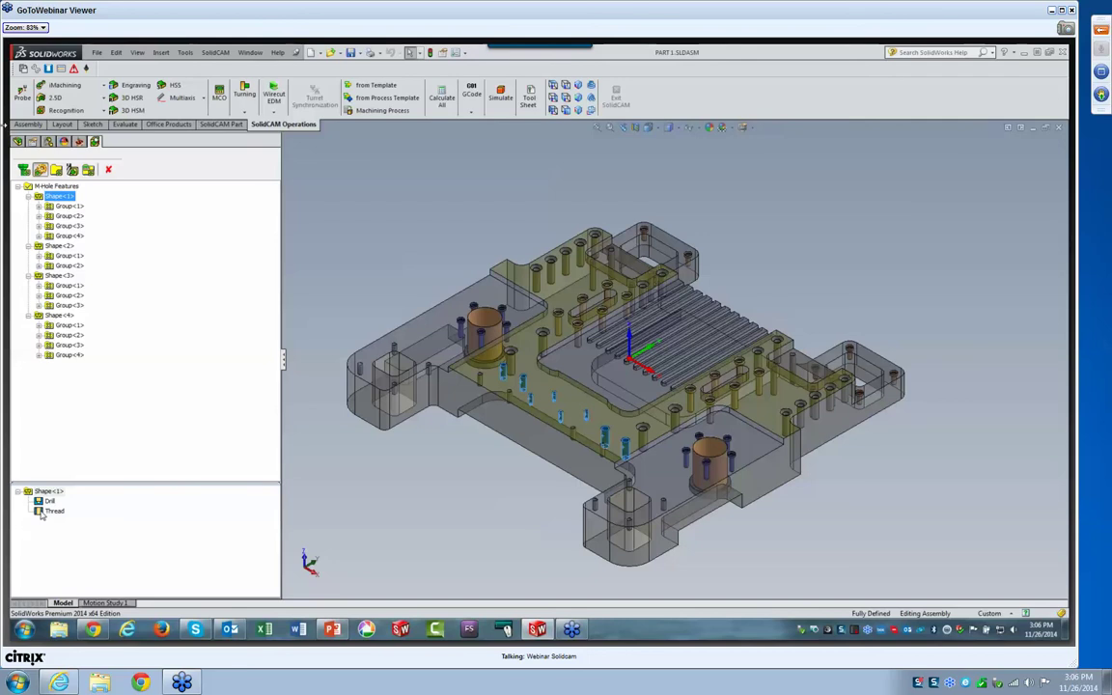
{"action": "left_click", "coordinate": [68, 215]}
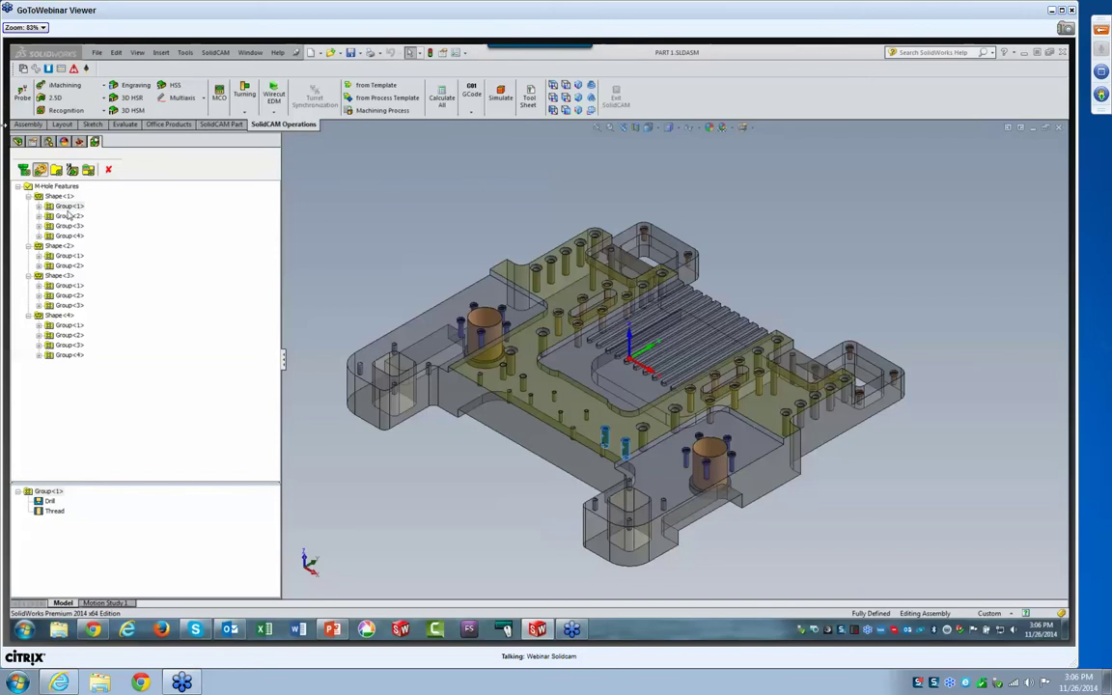
{"action": "left_click", "coordinate": [68, 226]}
{"action": "left_click", "coordinate": [68, 236]}
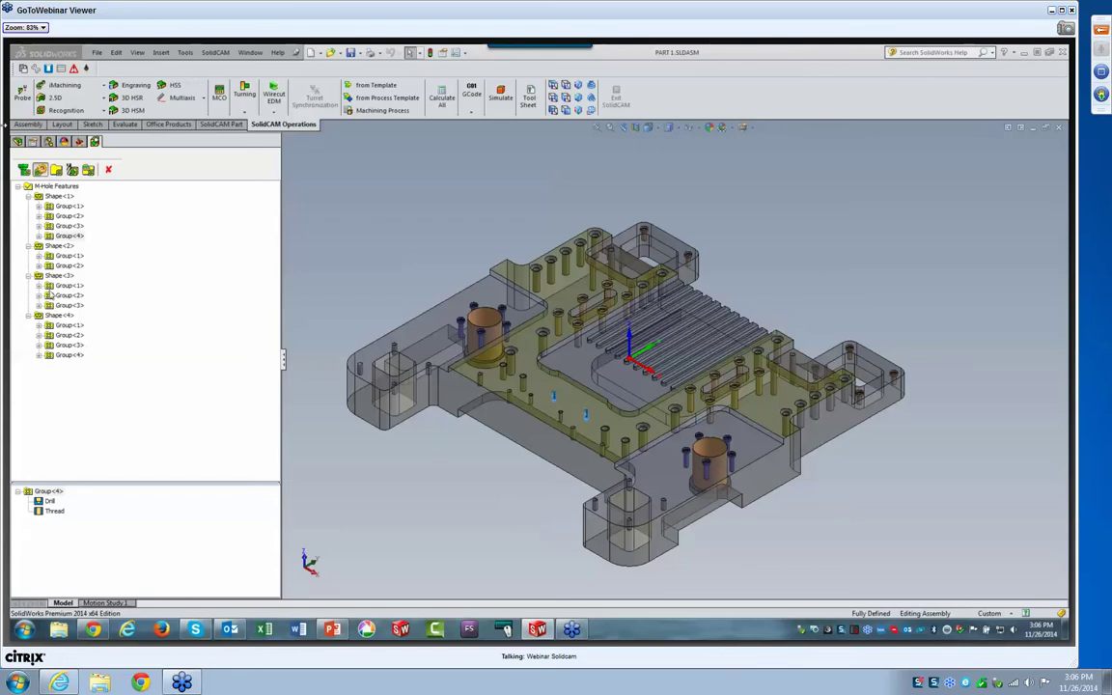
{"action": "left_click", "coordinate": [58, 246]}
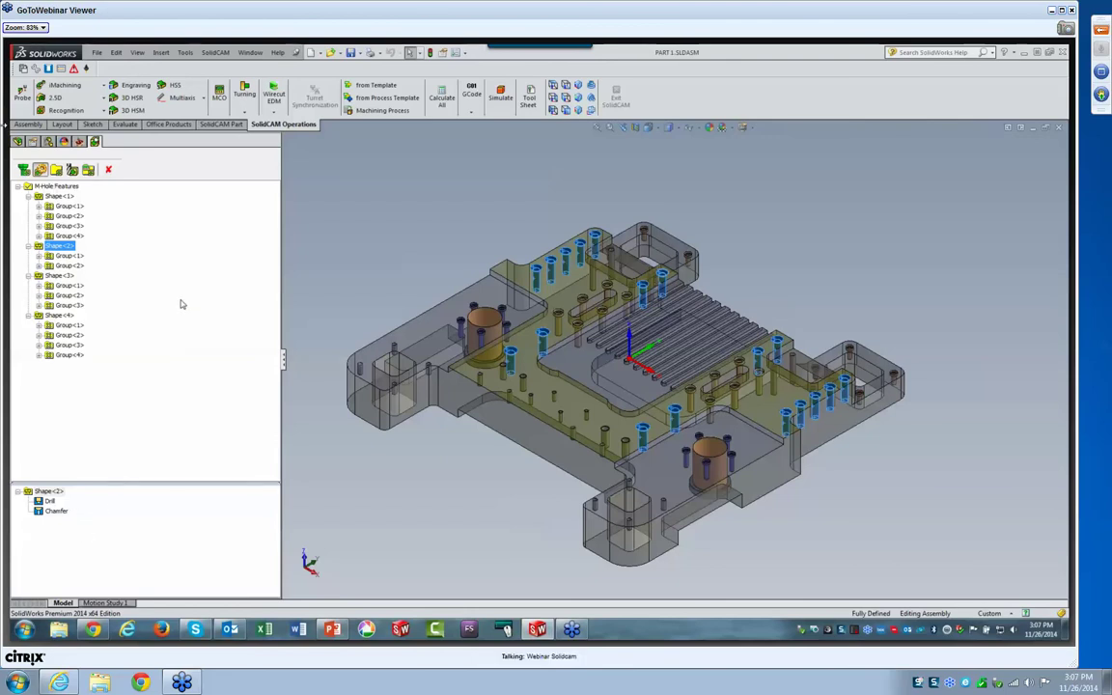
Step: Advance from the M-hole features to Feature set 1 and generate its hole machining technologies
{"action": "left_click", "coordinate": [56, 170]}
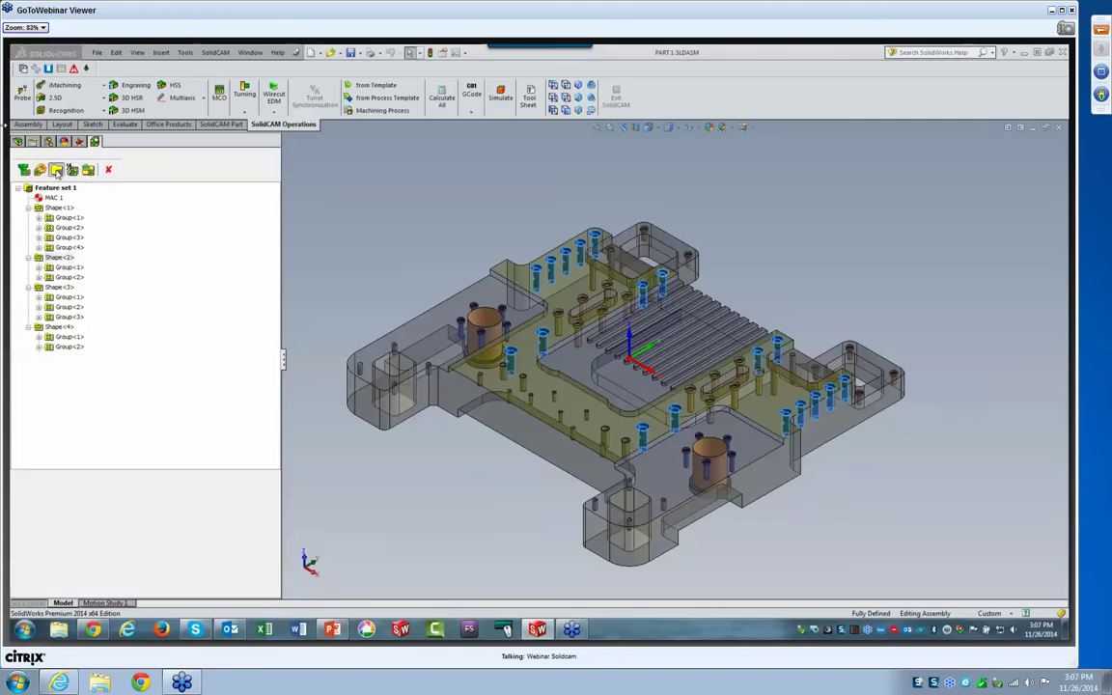
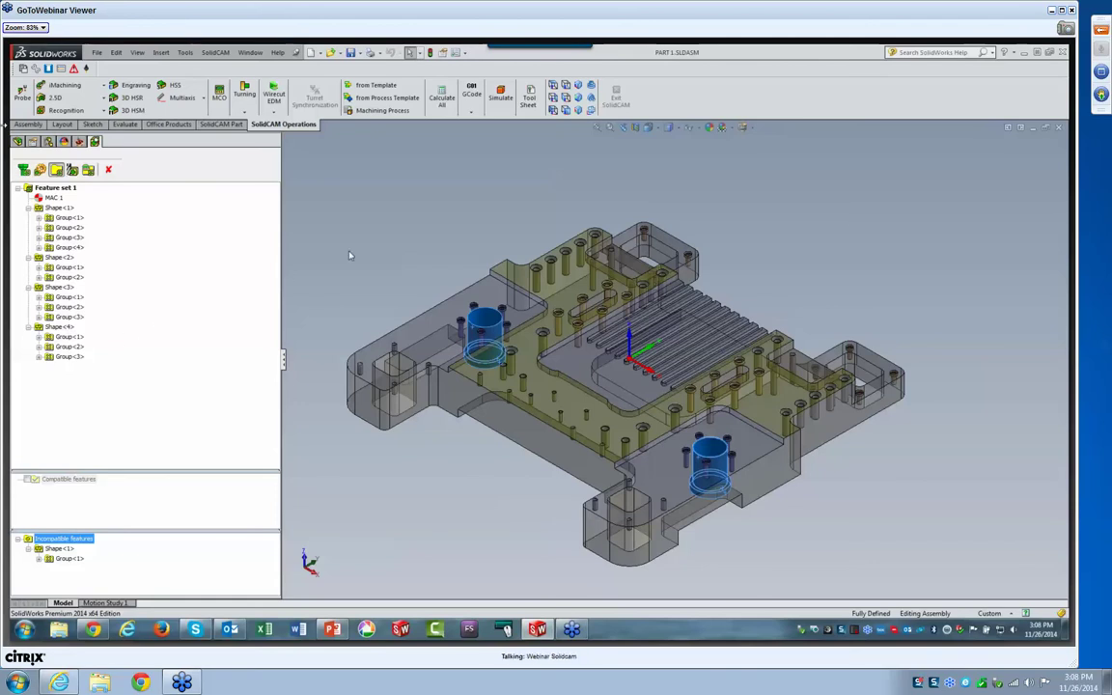
{"action": "left_click", "coordinate": [73, 172]}
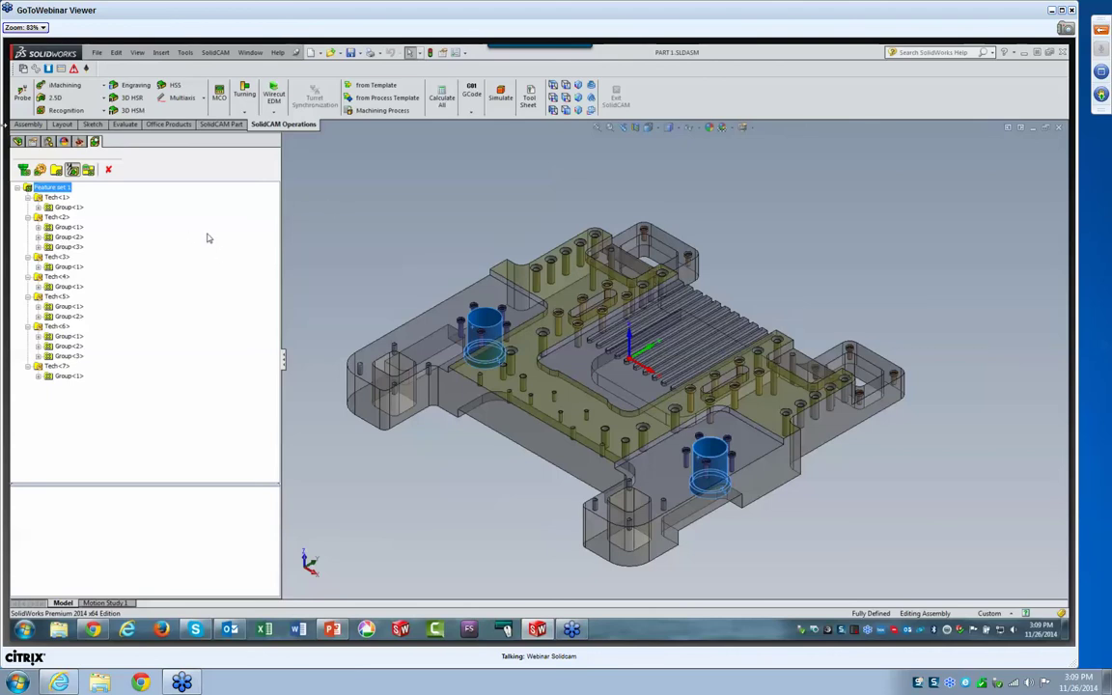
Step: Examine the drilling and tapping sequences of Tech<1> and Tech<2>, including the tools for the first group of each
{"action": "left_click", "coordinate": [56, 198]}
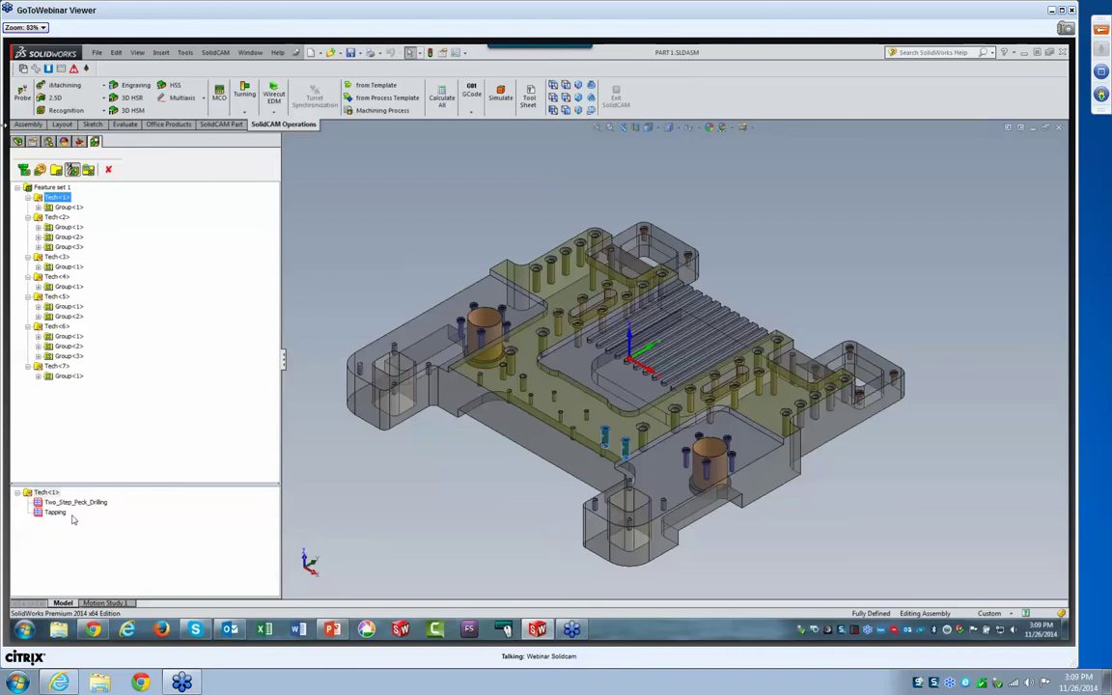
{"action": "left_click", "coordinate": [63, 206]}
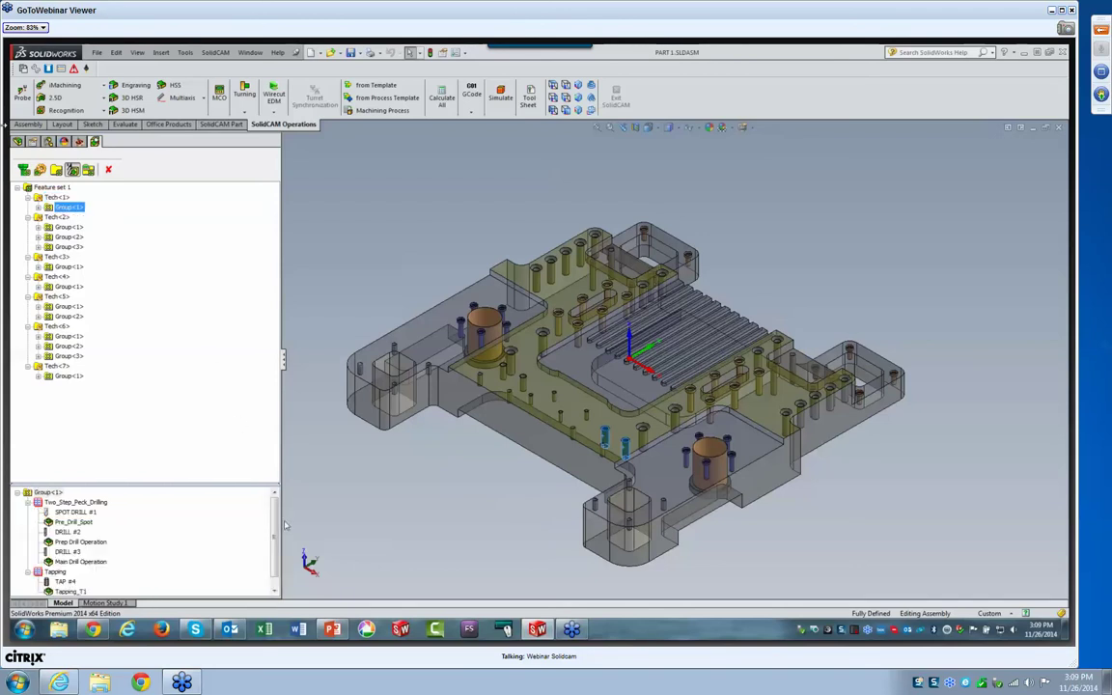
{"action": "scroll", "coordinate": [259, 521], "scroll_direction": "down", "scroll_amount": 1}
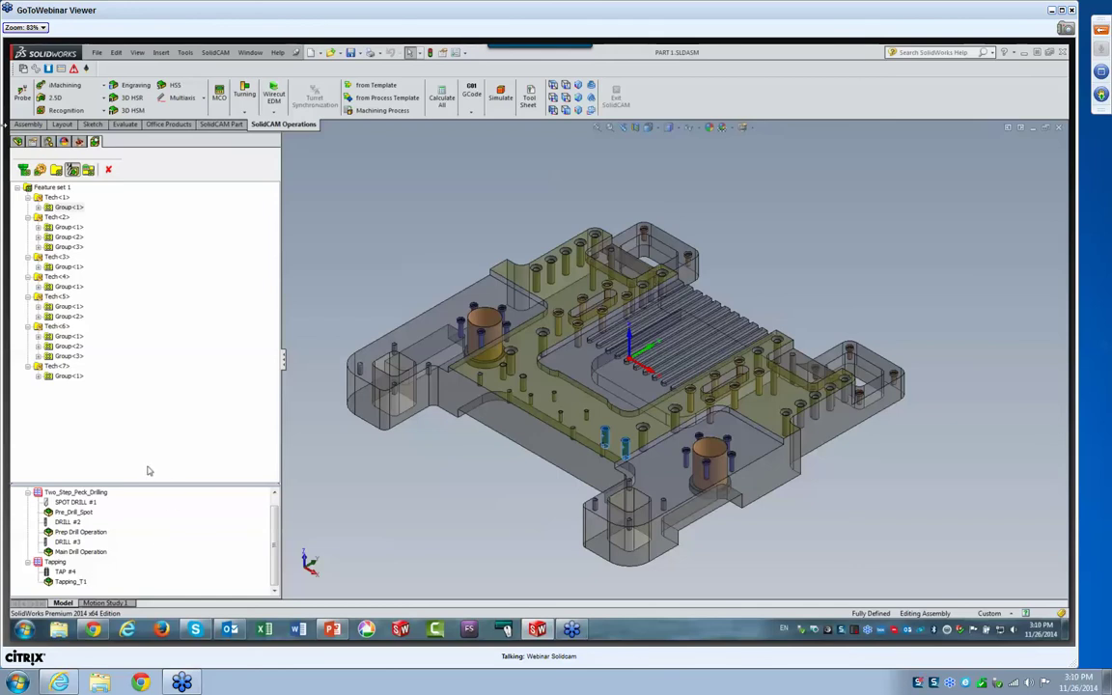
{"action": "left_click", "coordinate": [56, 218]}
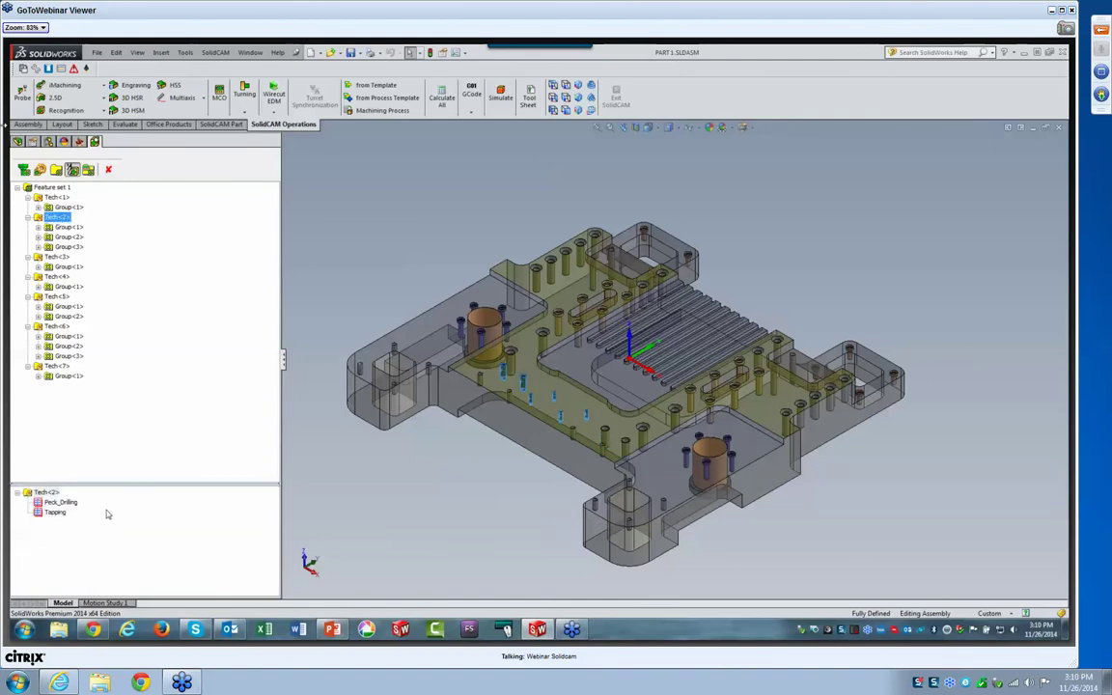
{"action": "left_click", "coordinate": [60, 227]}
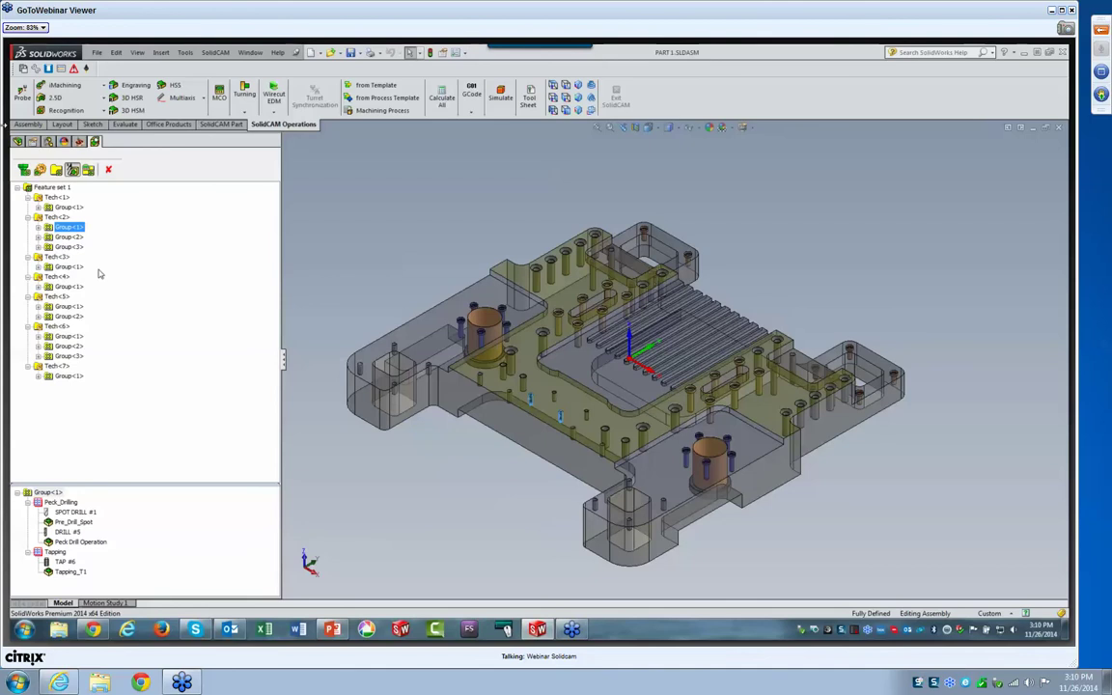
Step: Generate the hole machining operations for Feature set 1 and open Pre_Drill_Spot under HR-0-9 for editing
{"action": "left_click", "coordinate": [88, 170]}
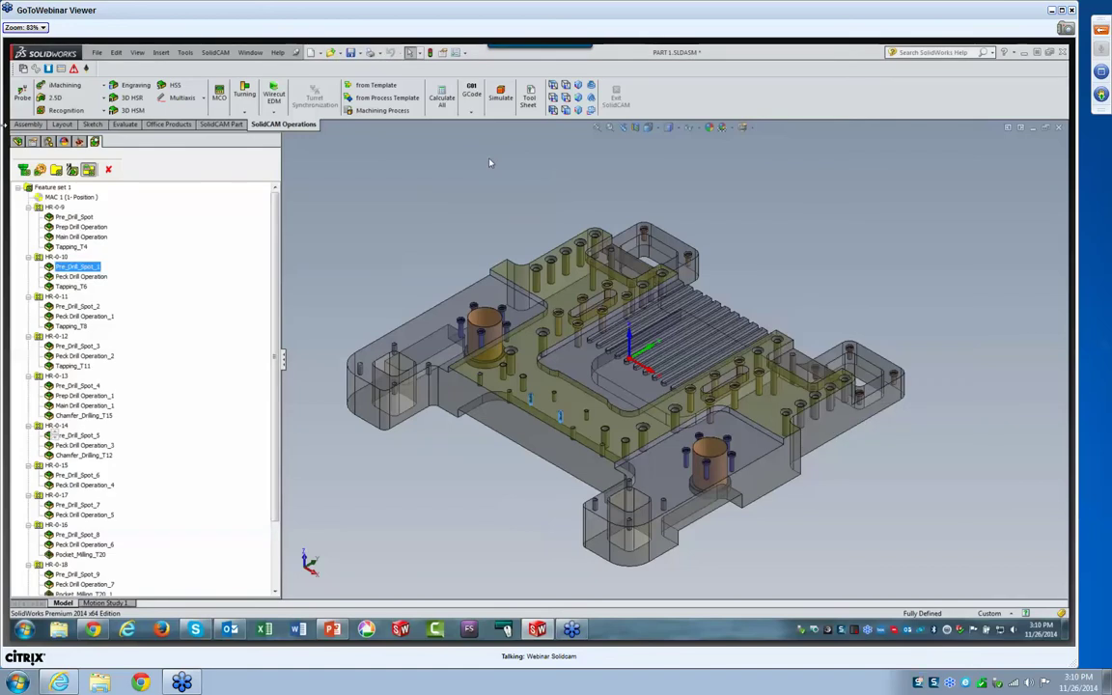
{"action": "left_click", "coordinate": [74, 217]}
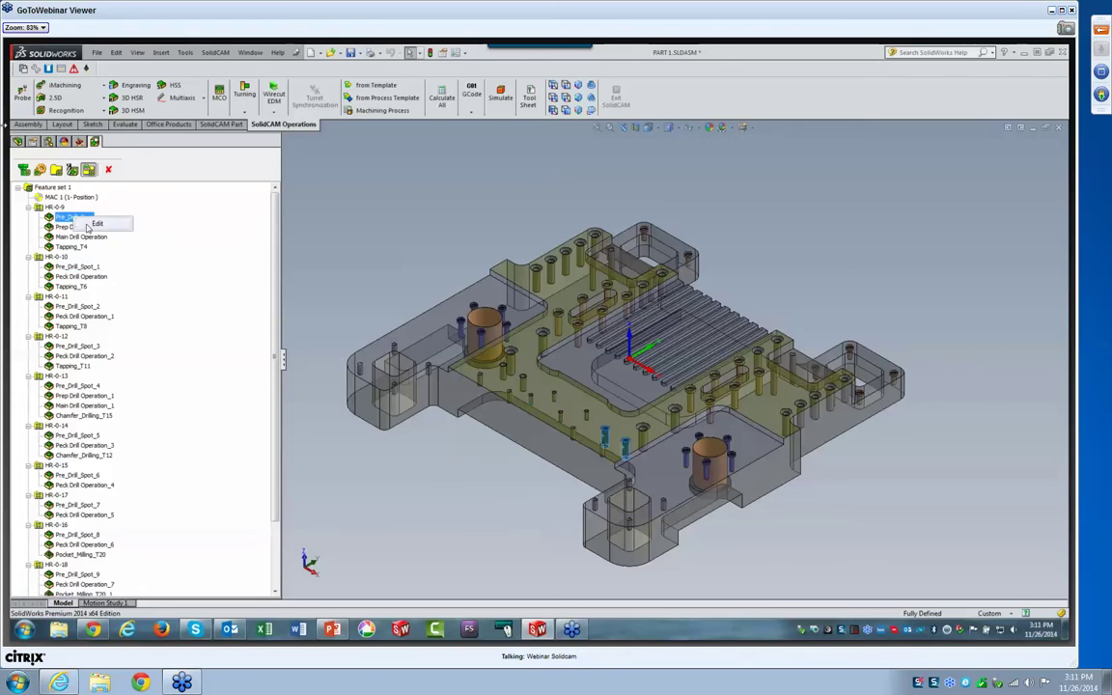
{"action": "left_click", "coordinate": [96, 224]}
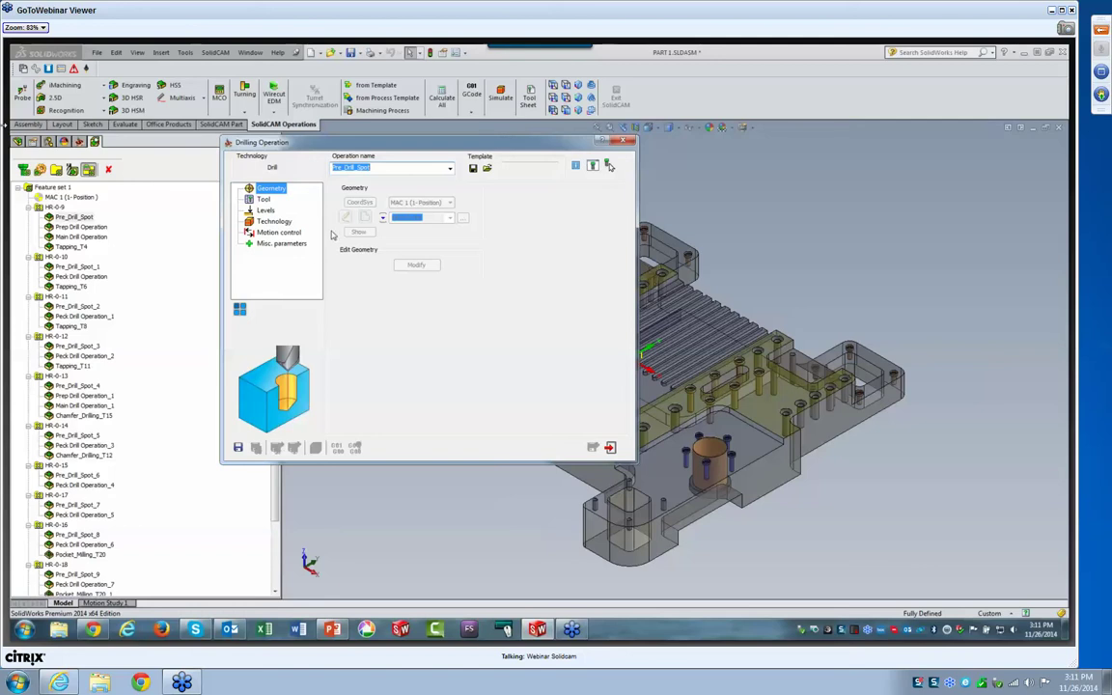
Step: Examine the tool, levels and tool table of the Pre_Drill_Spot operation, and close it without selecting another tool
{"action": "left_click", "coordinate": [263, 201]}
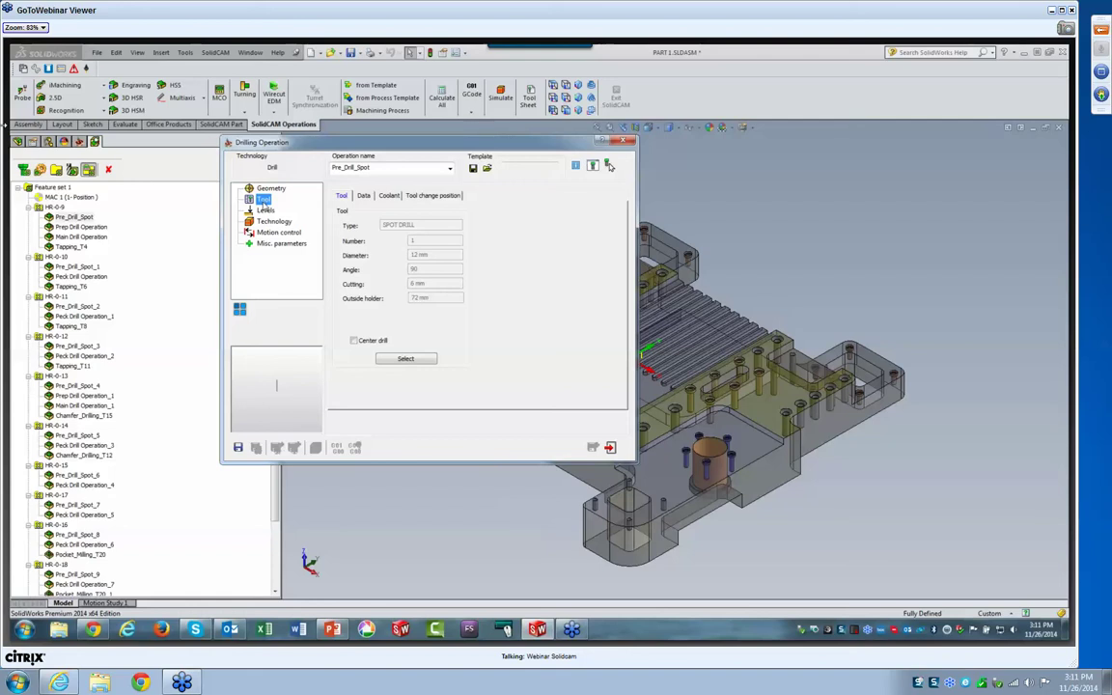
{"action": "left_click", "coordinate": [267, 212]}
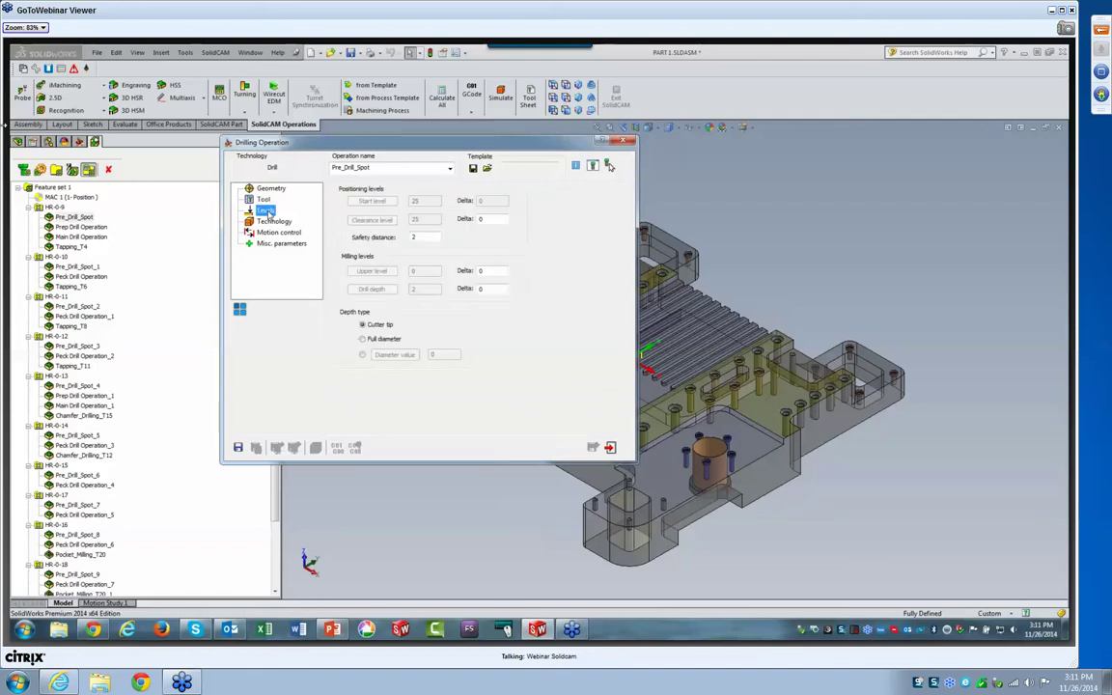
{"action": "left_click", "coordinate": [262, 199]}
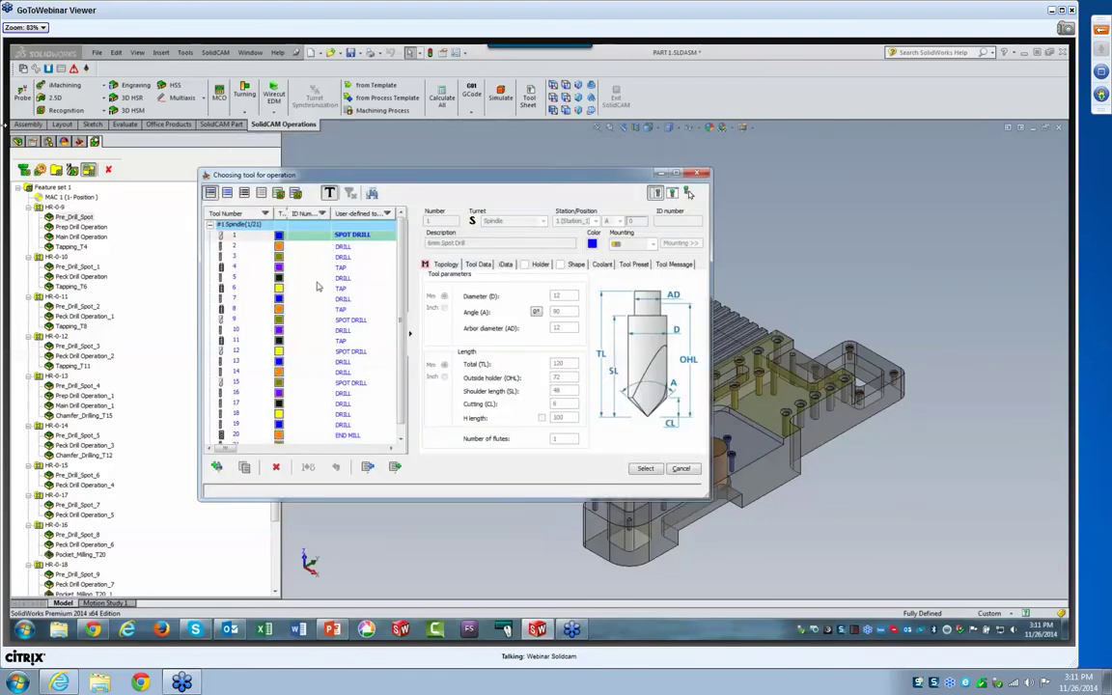
{"action": "left_click", "coordinate": [681, 469]}
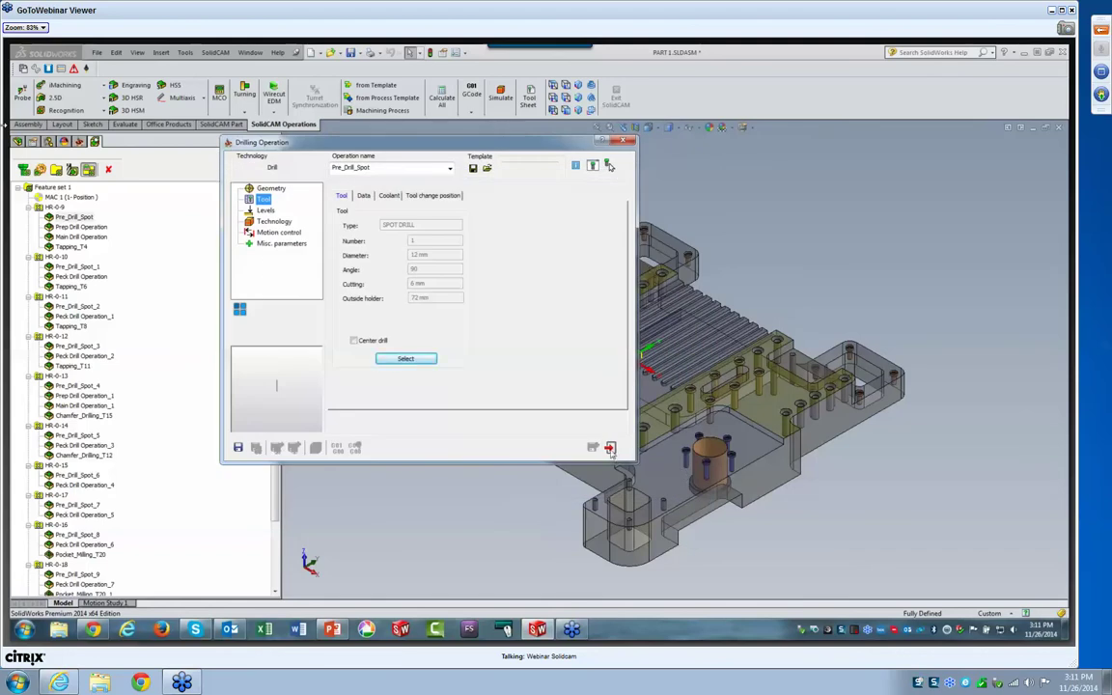
{"action": "left_click", "coordinate": [609, 447]}
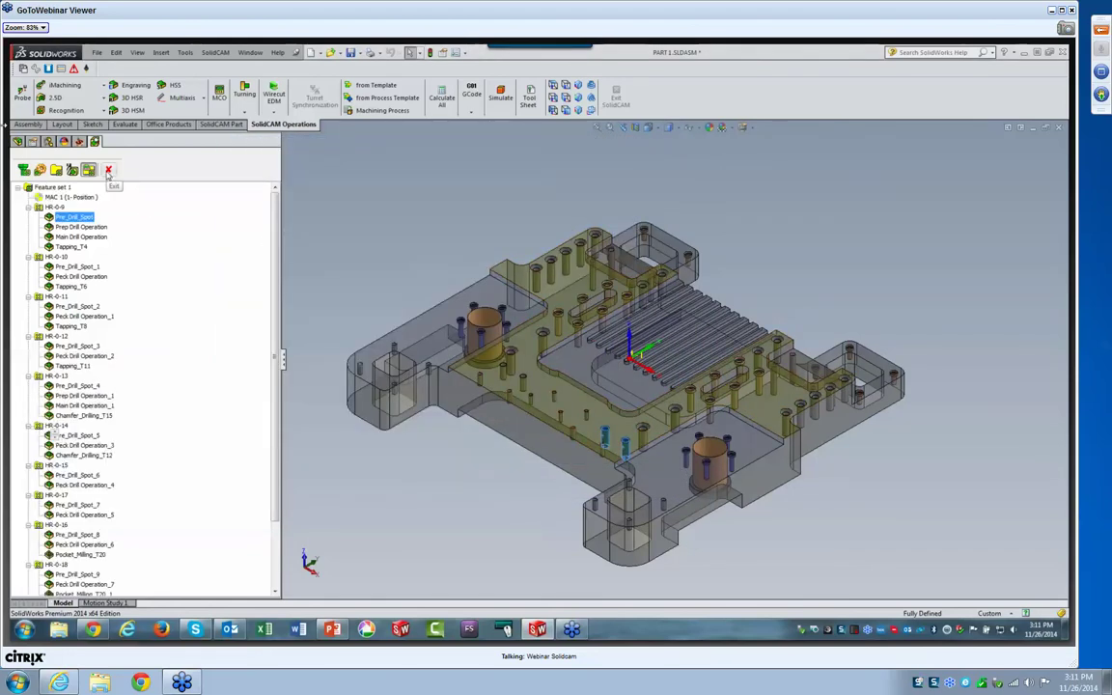
Step: Exit hole recognition, widen the operations tree and open the SolidVerify simulation for all generated operations
{"action": "left_click", "coordinate": [109, 171]}
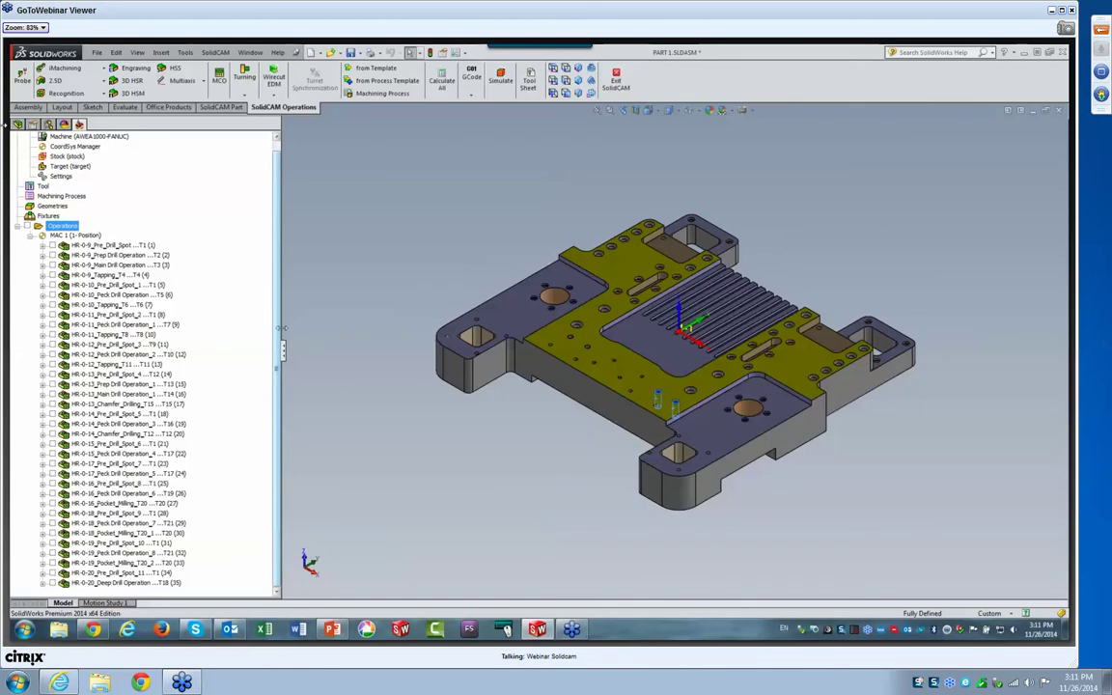
{"action": "left_click_drag", "start_coordinate": [281, 327], "coordinate": [302, 338]}
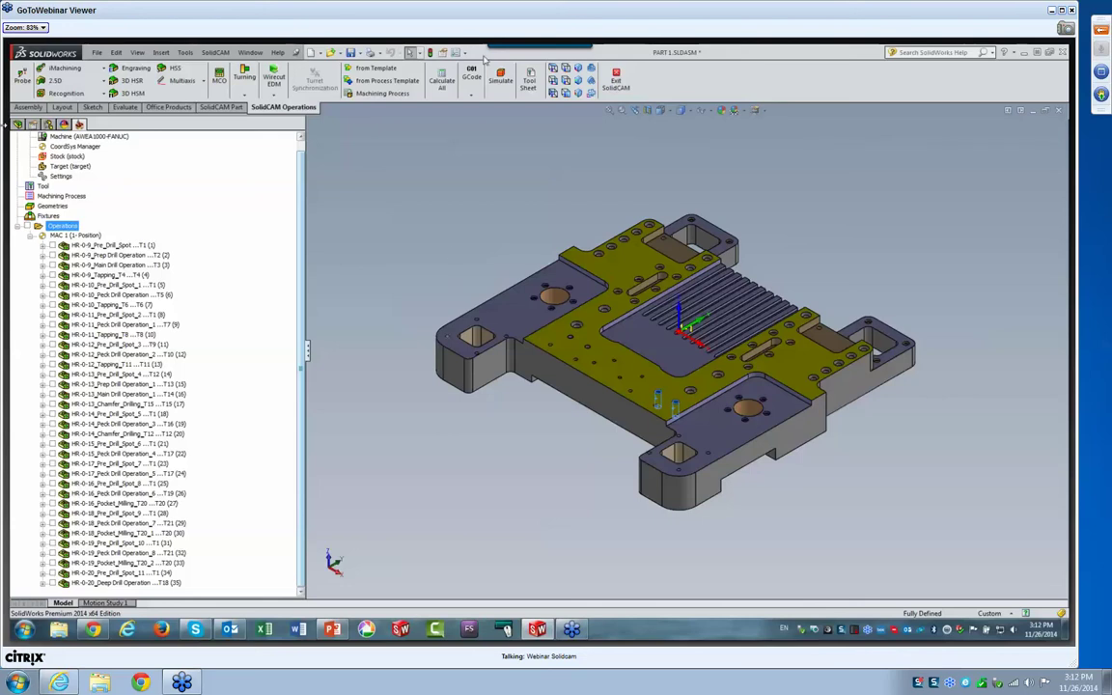
{"action": "left_click", "coordinate": [500, 80]}
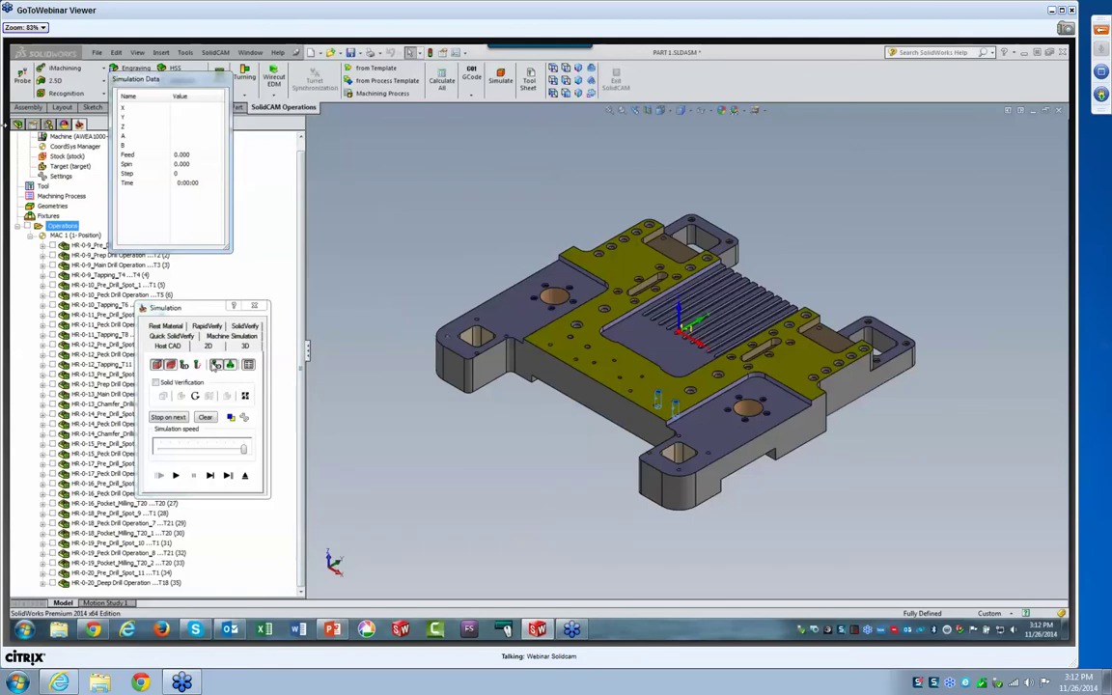
{"action": "left_click", "coordinate": [240, 325]}
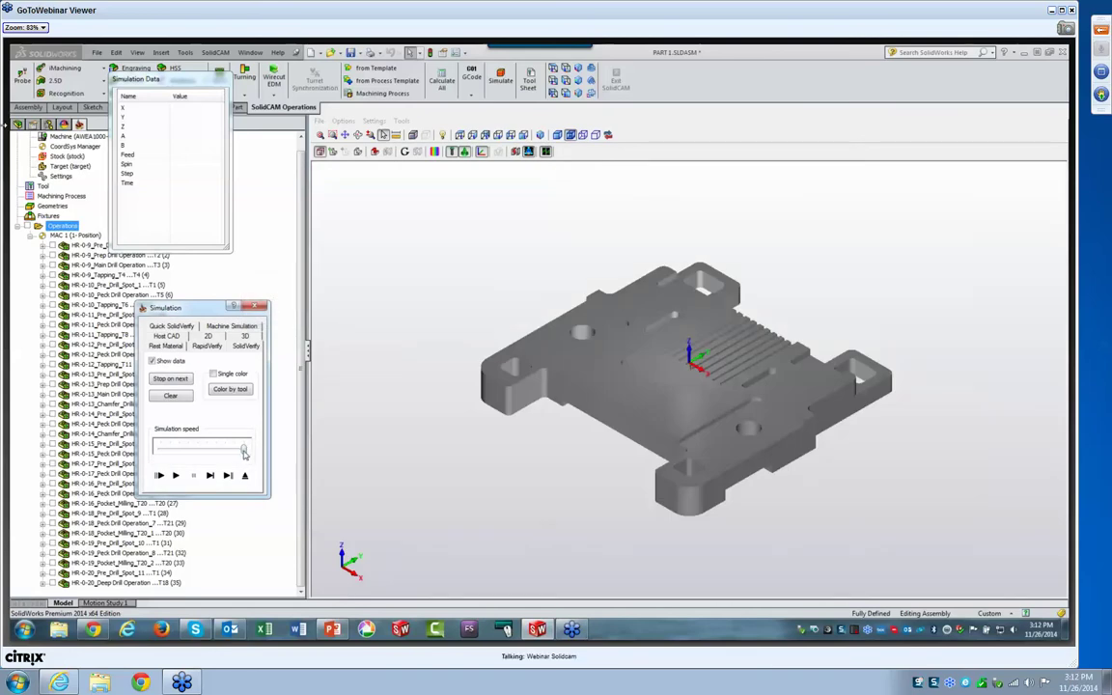
Step: Run the SolidVerify simulation at about half speed and pause it during the HR-0-16 peck drilling
{"action": "left_click_drag", "start_coordinate": [243, 449], "coordinate": [197, 451]}
{"action": "left_click", "coordinate": [605, 333]}
{"action": "scroll", "coordinate": [604, 333], "scroll_direction": "up", "scroll_amount": 2}
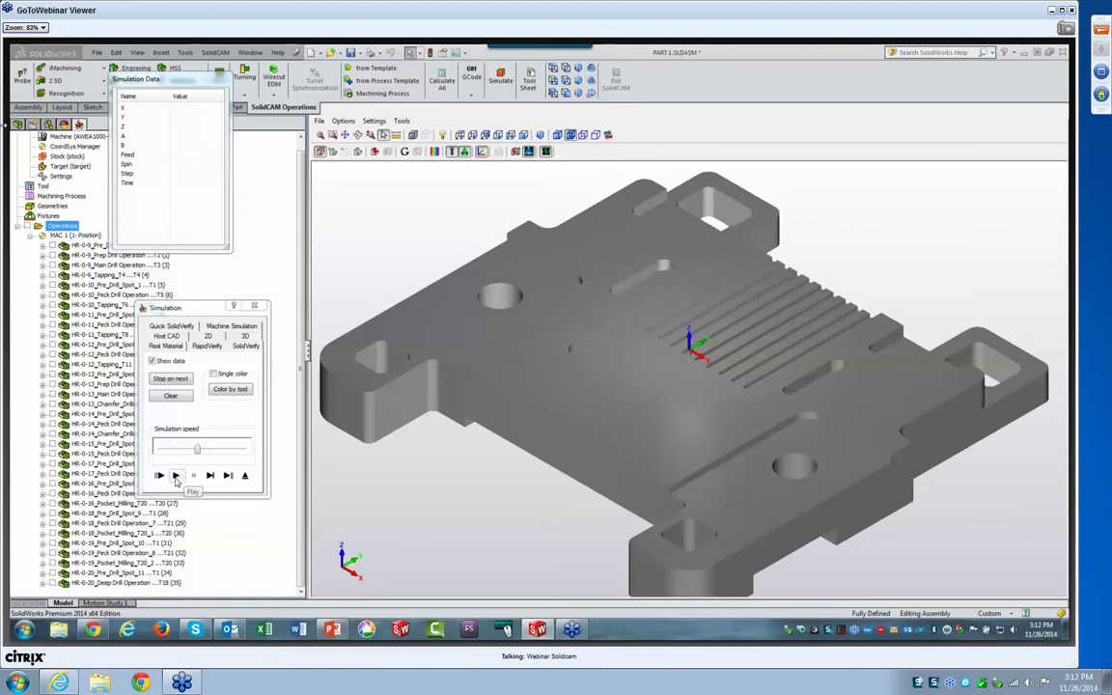
{"action": "left_click", "coordinate": [176, 475]}
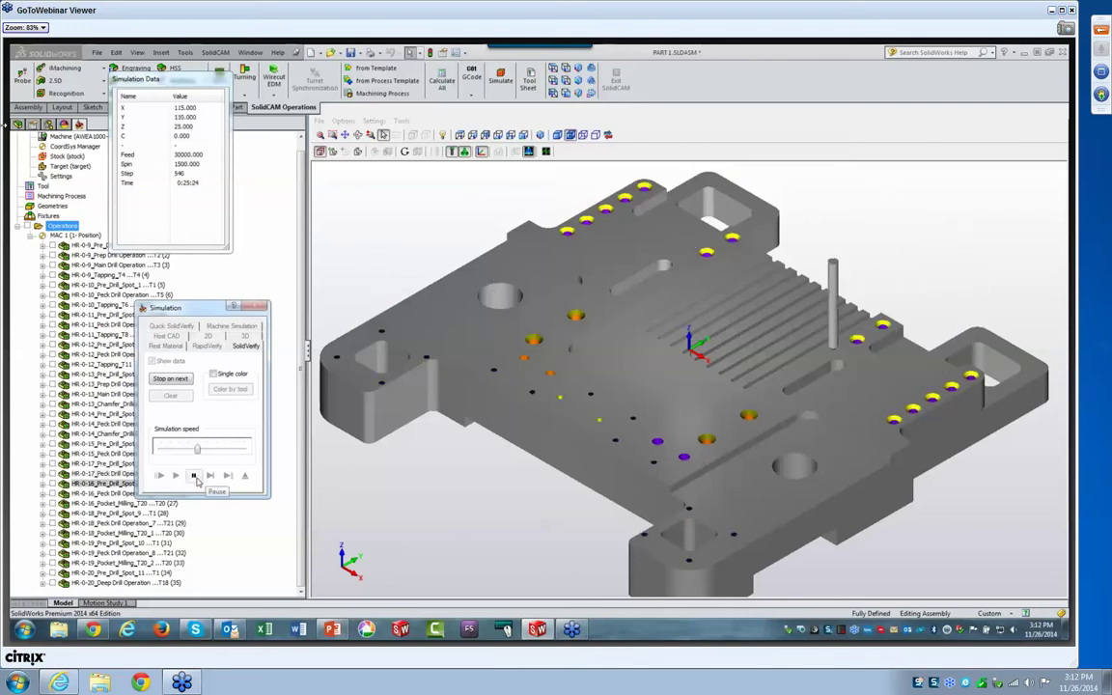
{"action": "left_click", "coordinate": [196, 477]}
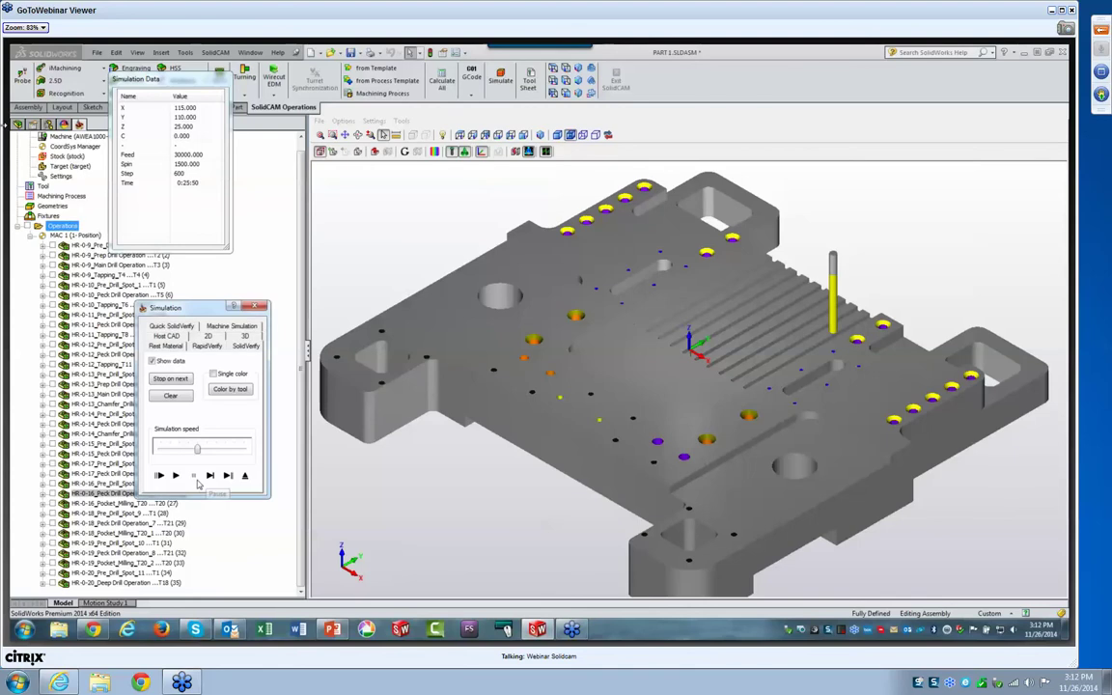
Step: Resume the simulation and examine the HR-0-16 pocket milling of the holes around the slots up close
{"action": "left_click", "coordinate": [666, 311]}
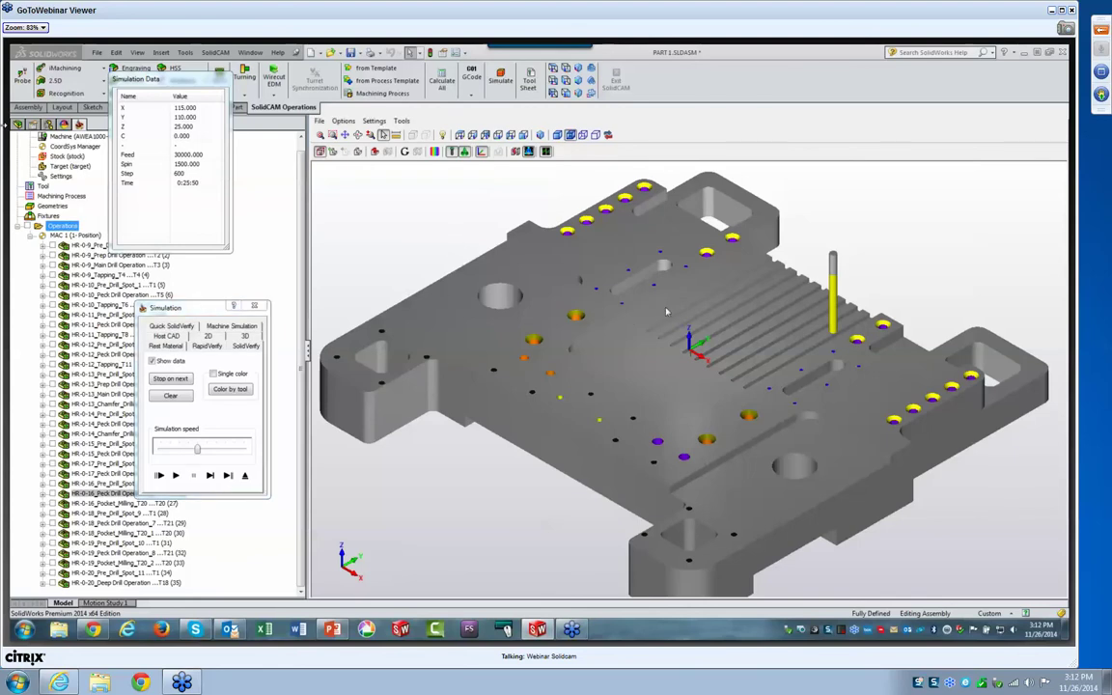
{"action": "scroll", "coordinate": [643, 299], "scroll_direction": "up", "scroll_amount": 2}
{"action": "scroll", "coordinate": [620, 288], "scroll_direction": "up", "scroll_amount": 1}
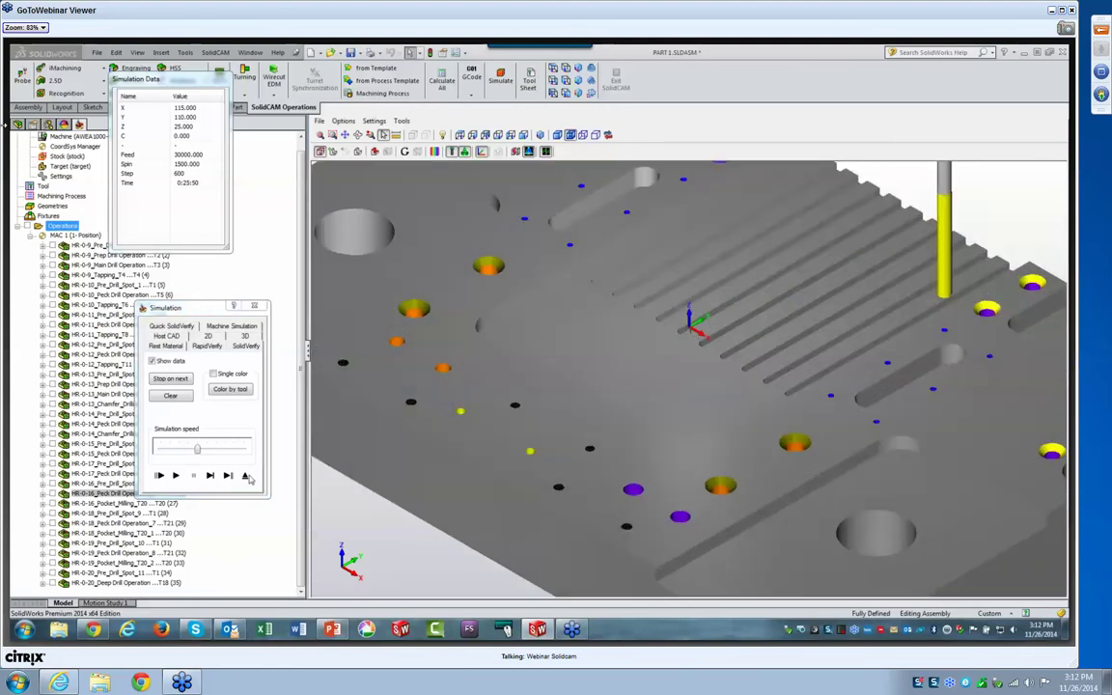
{"action": "left_click", "coordinate": [176, 475]}
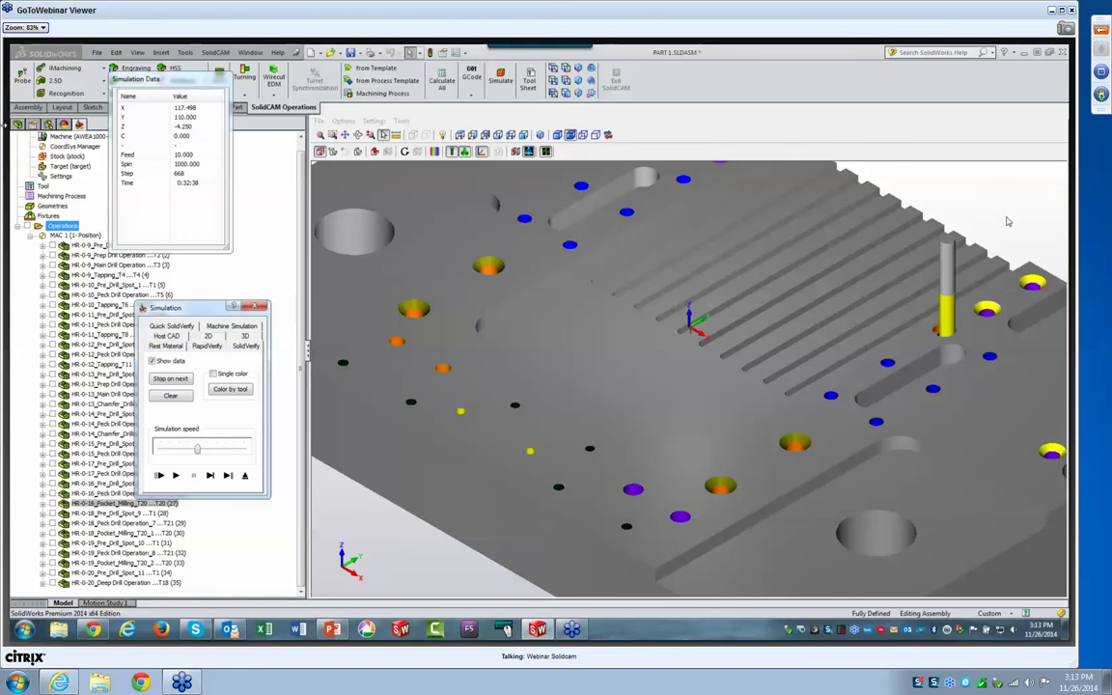
{"action": "left_click", "coordinate": [176, 476]}
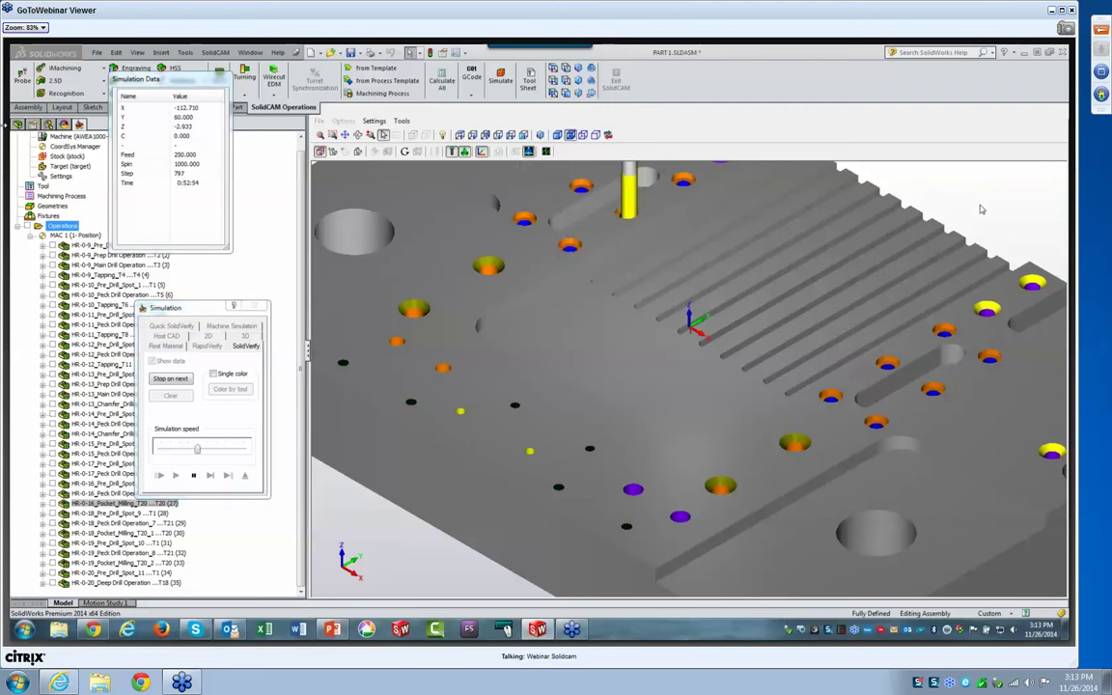
Step: Fit the whole part in view and raise the simulation speed to maximum
{"action": "middle_click_drag", "start_coordinate": [772, 356], "coordinate": [980, 209]}
{"action": "key", "text": "f"}
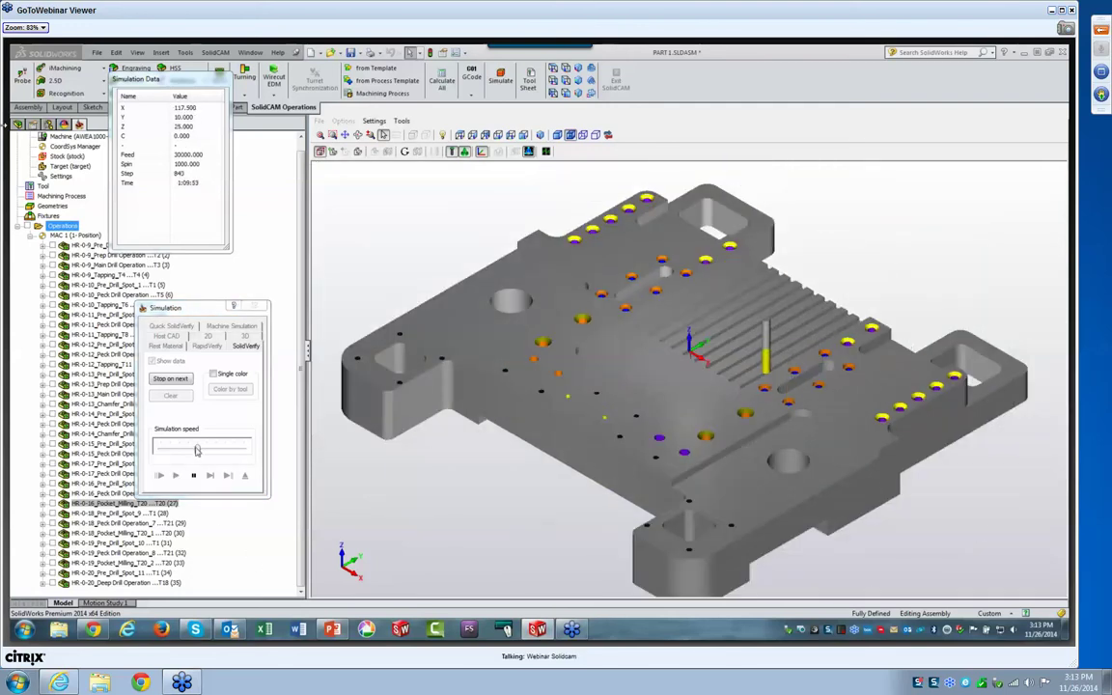
{"action": "left_click_drag", "start_coordinate": [197, 452], "coordinate": [246, 449]}
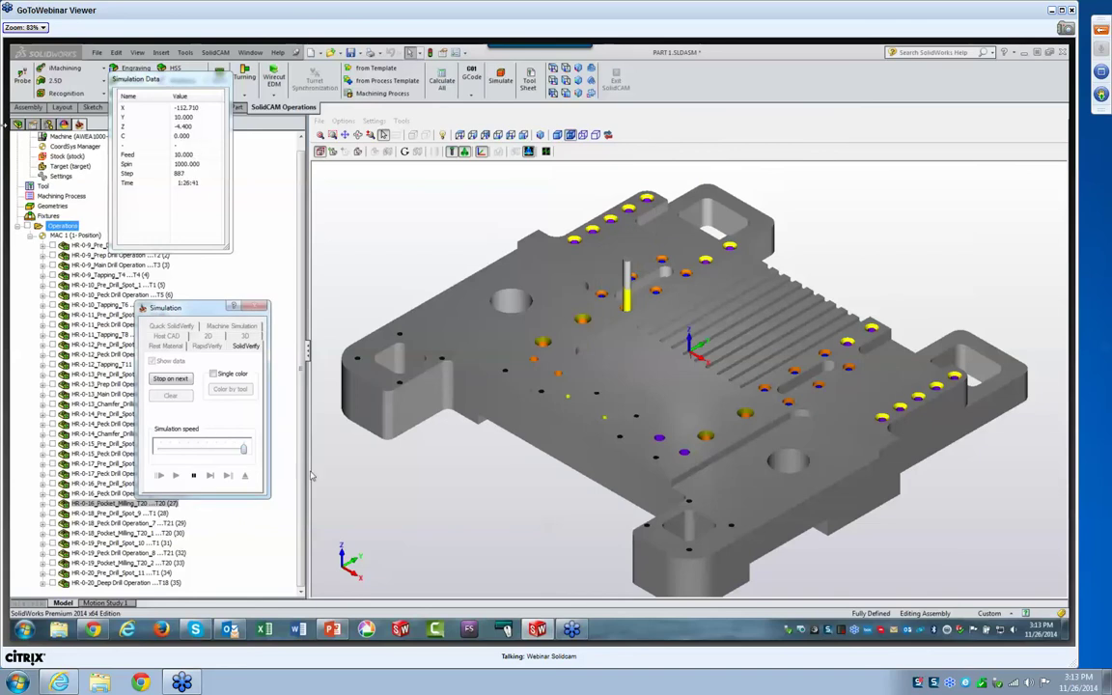
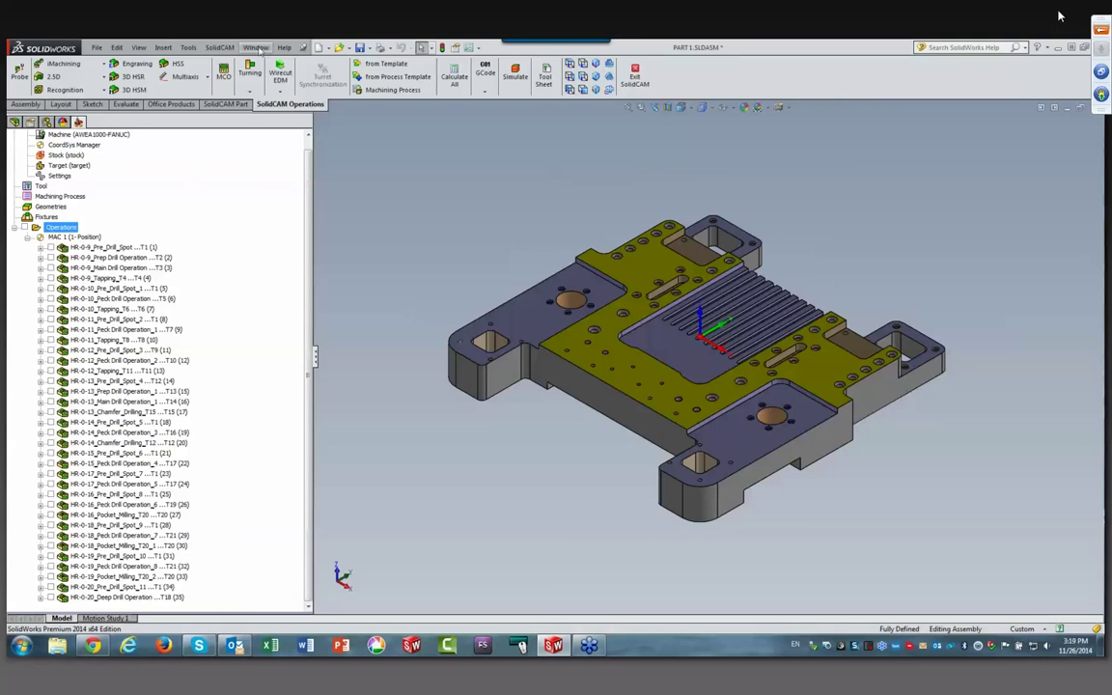
Step: Open the technology database SHR.TDB from the Metric folder
{"action": "left_click", "coordinate": [220, 47]}
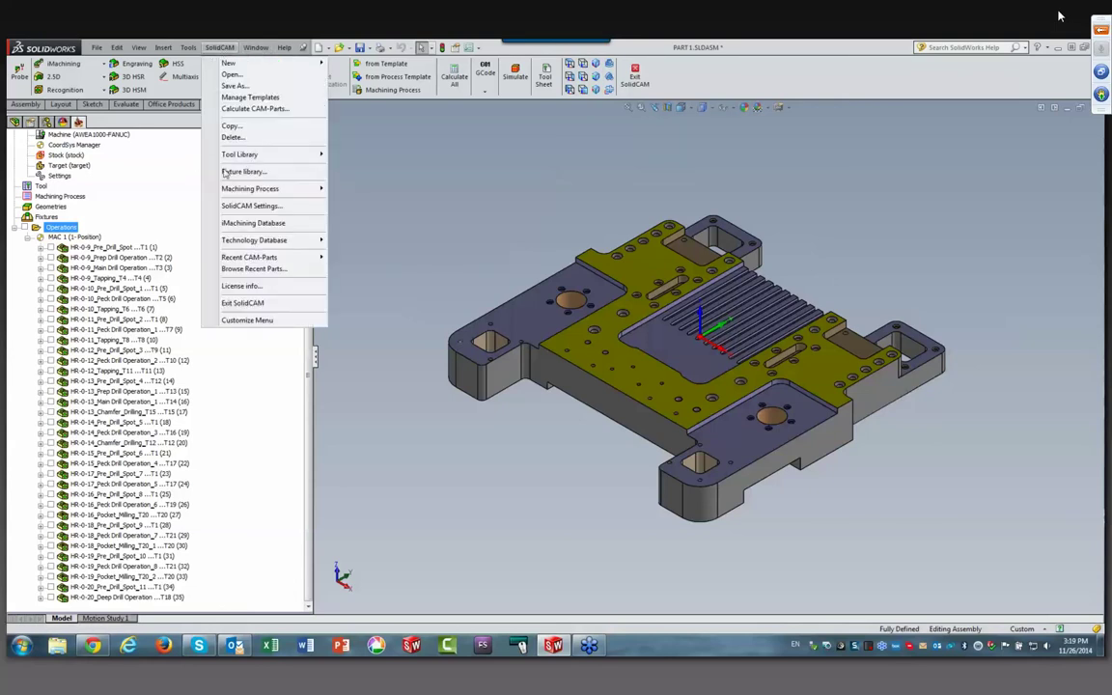
{"action": "mouse_move", "coordinate": [253, 239]}
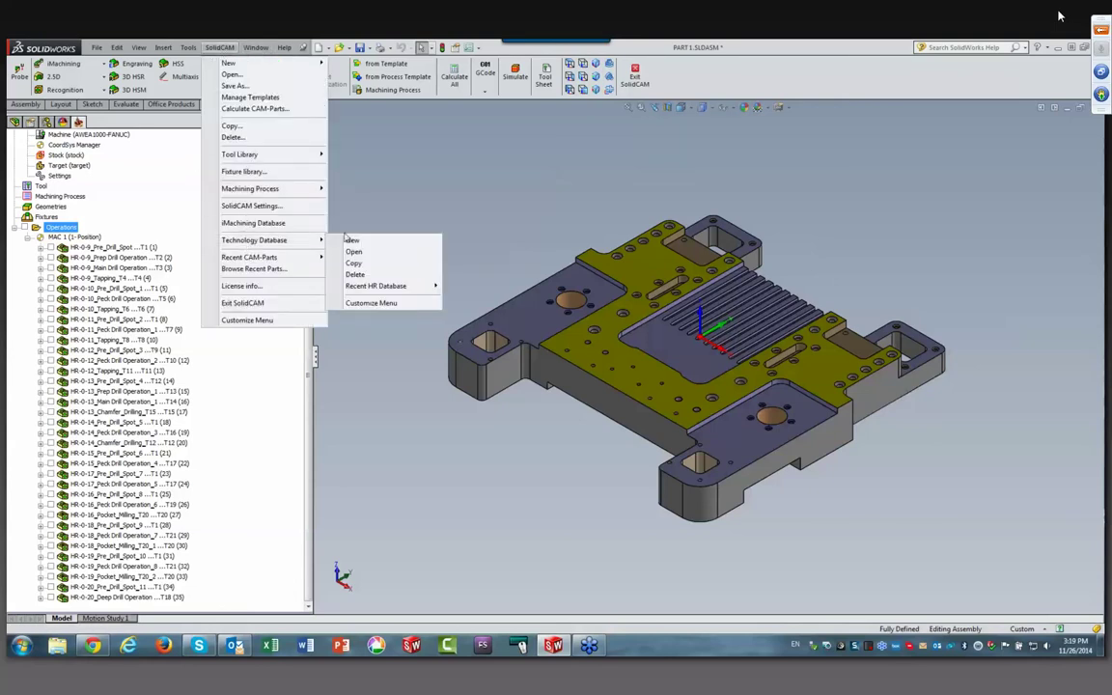
{"action": "left_click", "coordinate": [354, 251]}
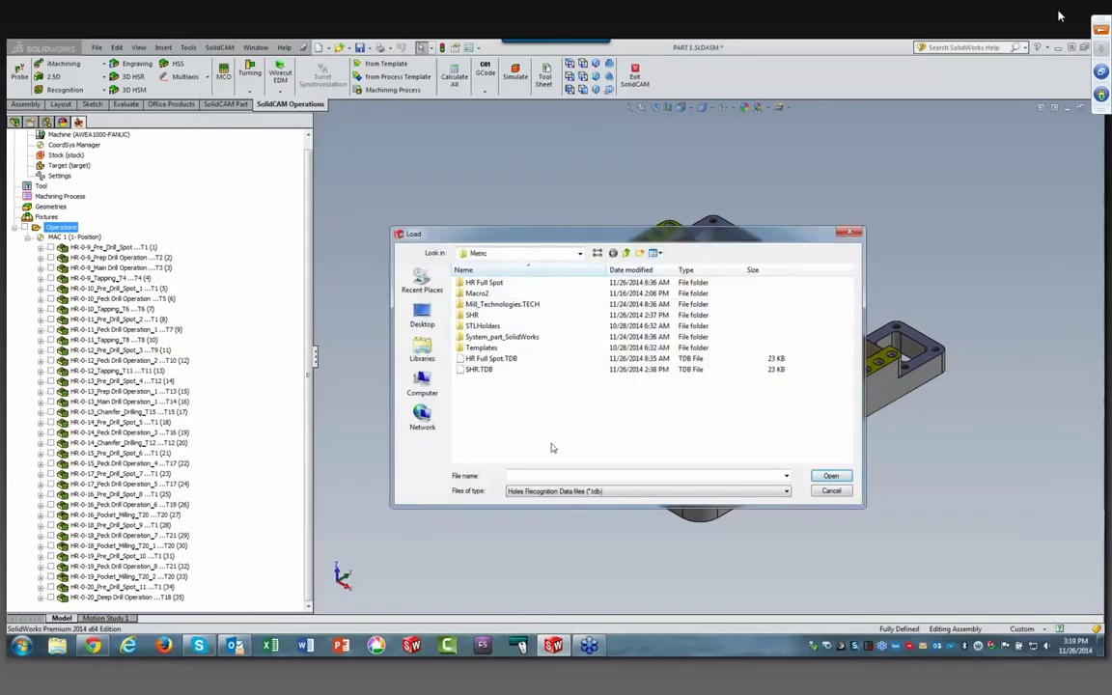
{"action": "left_click", "coordinate": [479, 368]}
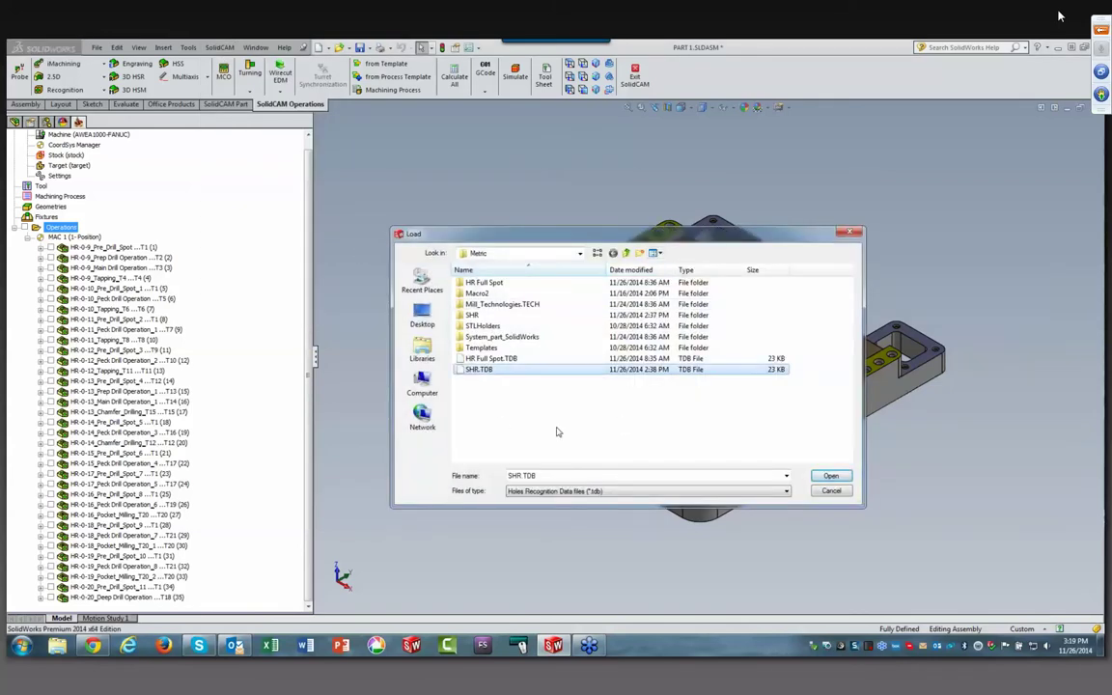
{"action": "left_click", "coordinate": [829, 475]}
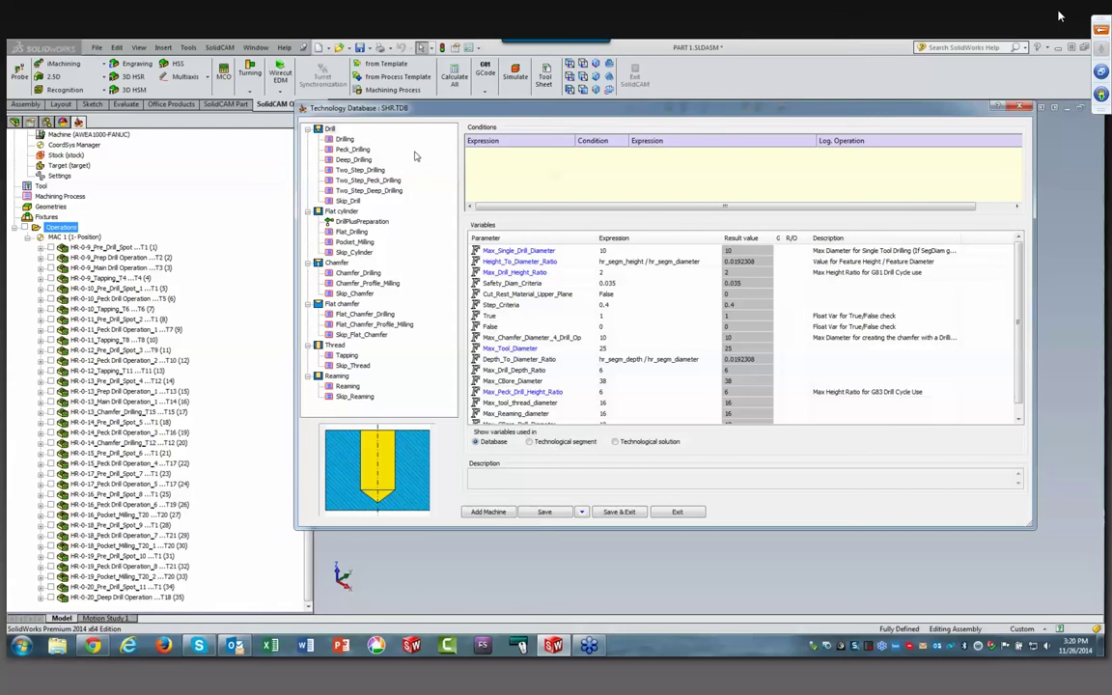
Step: Examine the conditions of Drilling and Peck_Drilling and the variables Max_Tool_Diameter, Max_Single_Drill_Diameter and Max_Drill_Height_Ratio
{"action": "left_click", "coordinate": [344, 141]}
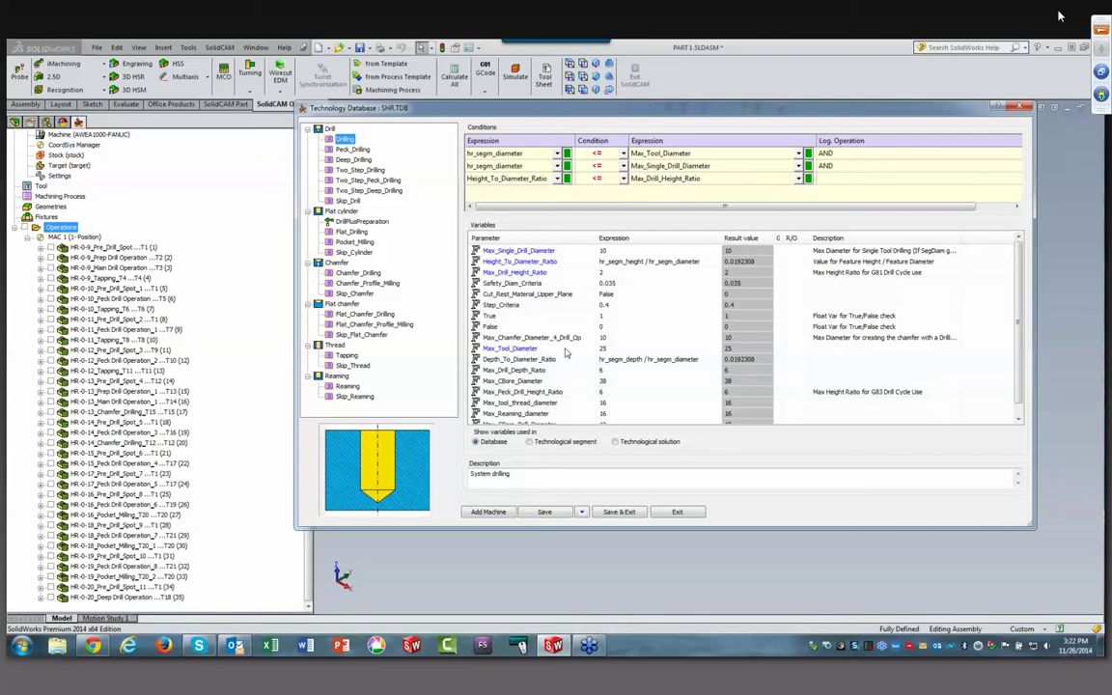
{"action": "left_click", "coordinate": [606, 349]}
{"action": "key", "text": "Return"}
{"action": "left_click", "coordinate": [608, 252]}
{"action": "key", "text": "Return"}
{"action": "left_click", "coordinate": [605, 279]}
{"action": "key", "text": "Return"}
{"action": "left_click", "coordinate": [642, 248]}
{"action": "left_click", "coordinate": [350, 149]}
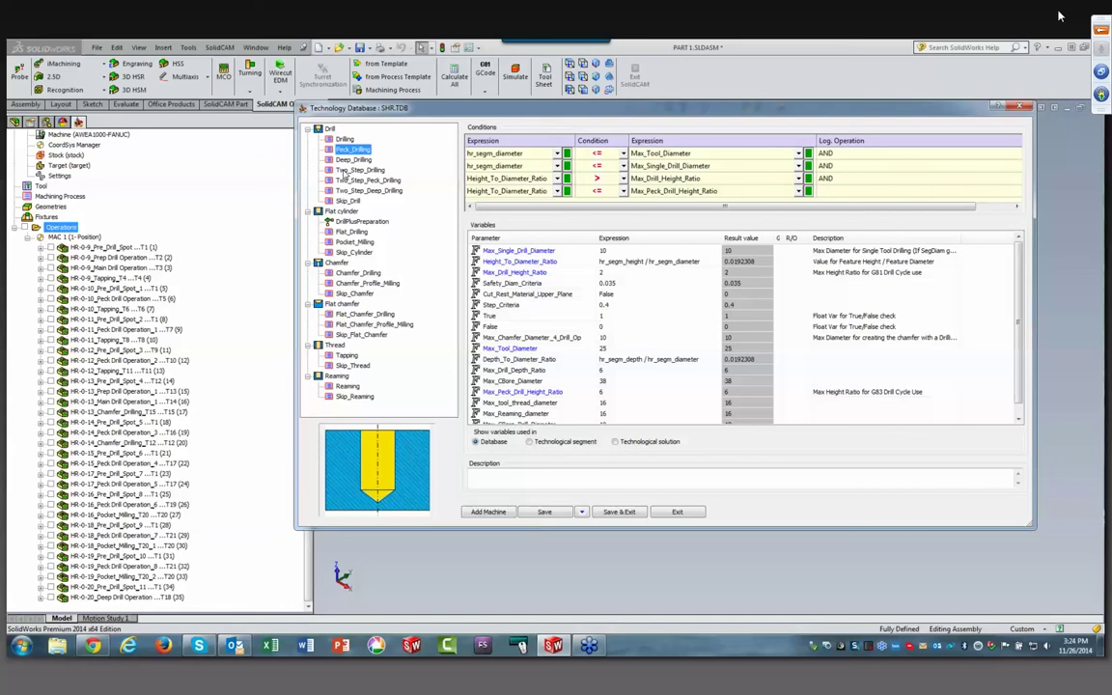
{"action": "left_click", "coordinate": [345, 140]}
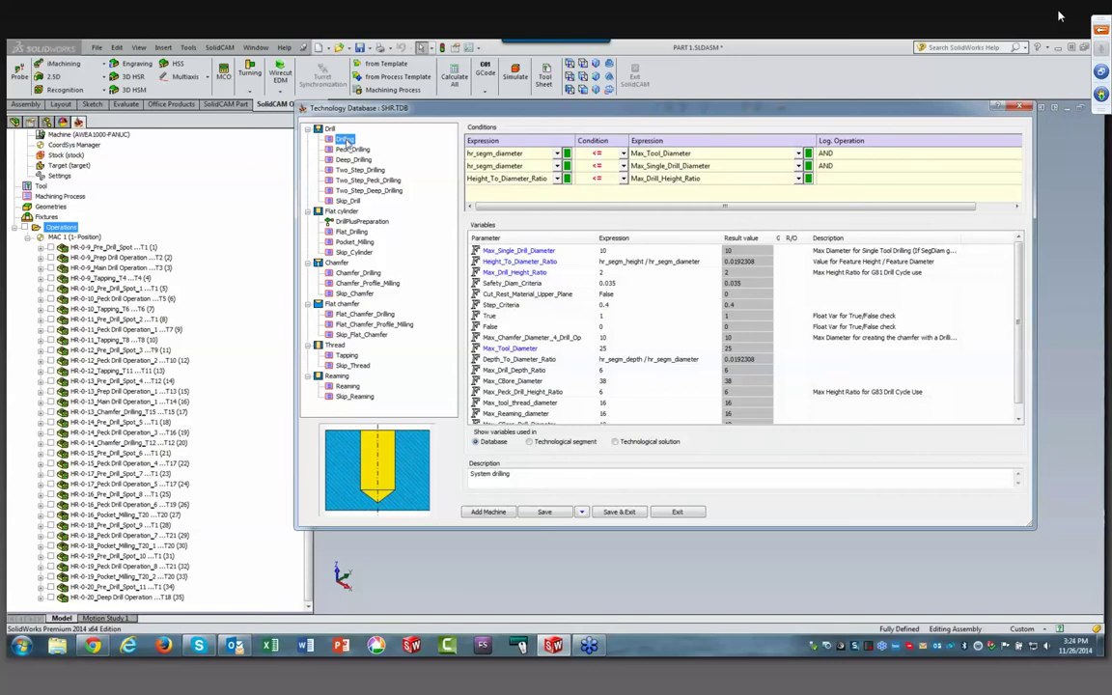
Step: Open the Drilling technology of the Drill segment for editing
{"action": "right_click", "coordinate": [348, 143]}
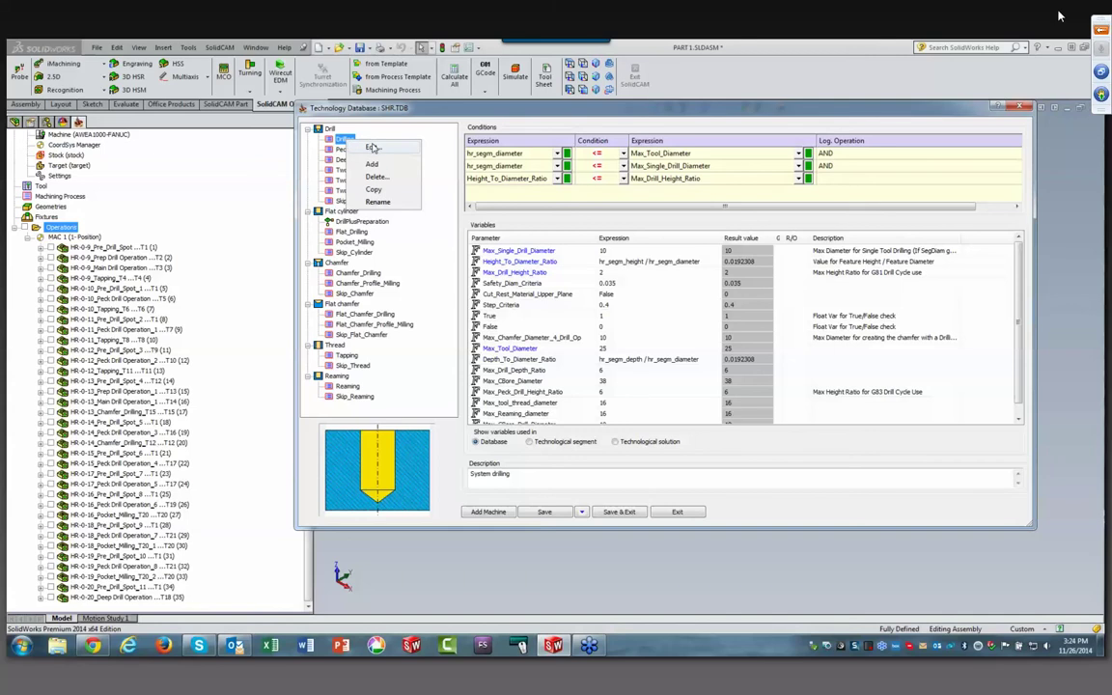
{"action": "left_click", "coordinate": [330, 128]}
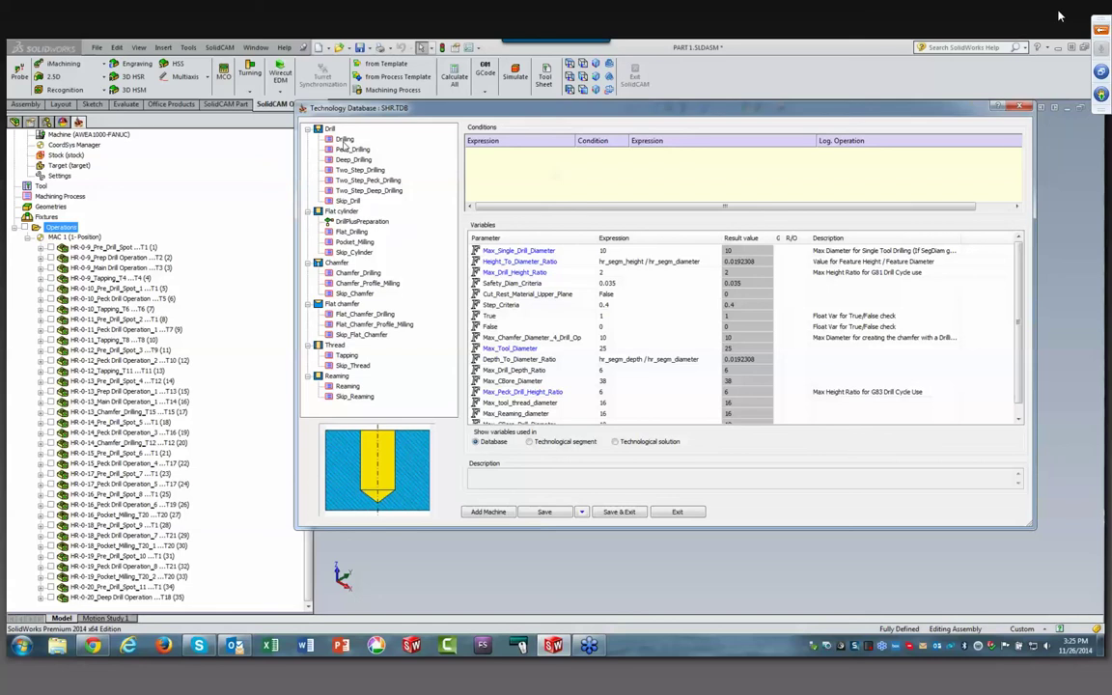
{"action": "right_click", "coordinate": [342, 143]}
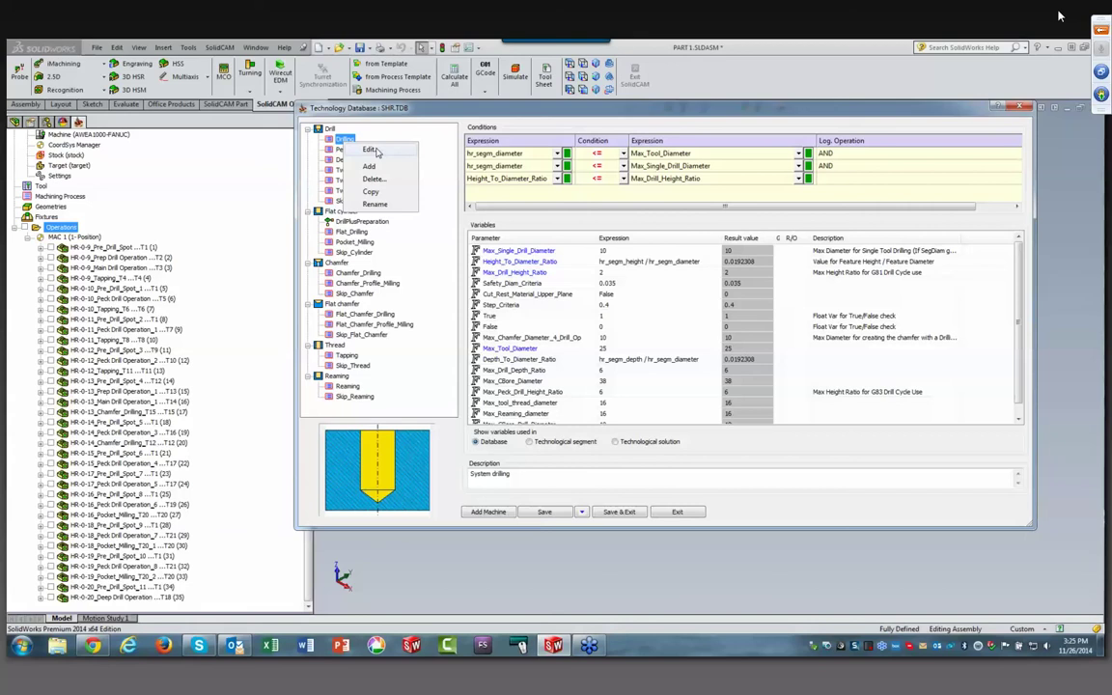
{"action": "left_click", "coordinate": [371, 150]}
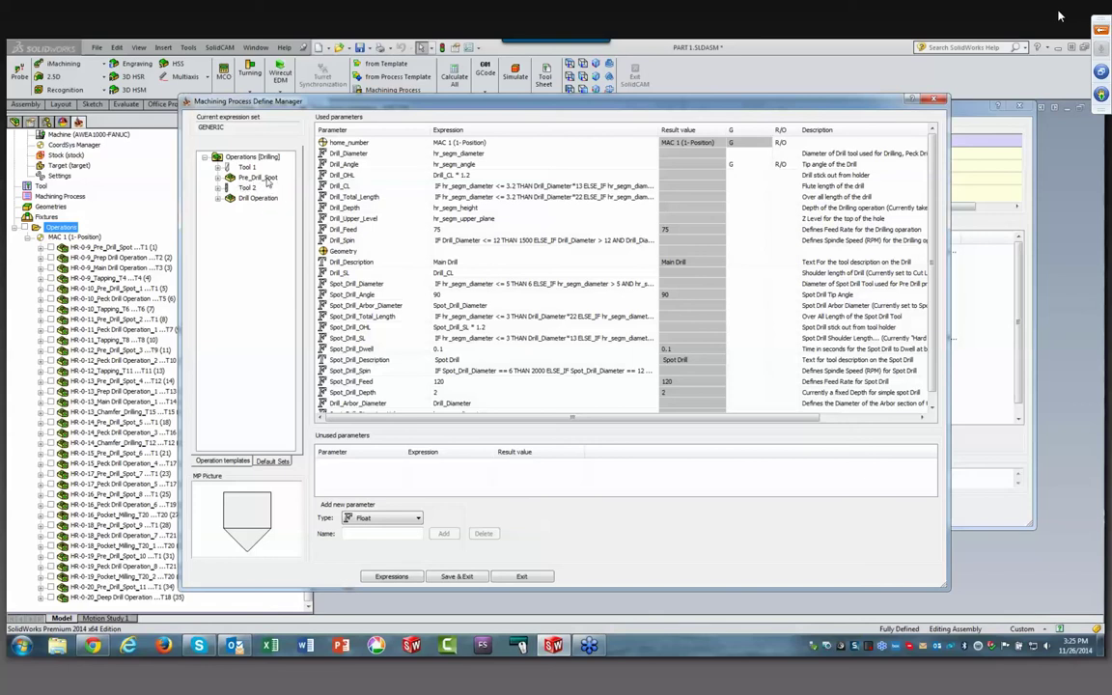
Step: Open the Pre_Drill_Spot operation template for editing and display its spot drill's tool parameters
{"action": "left_click", "coordinate": [252, 178]}
{"action": "right_click", "coordinate": [255, 178]}
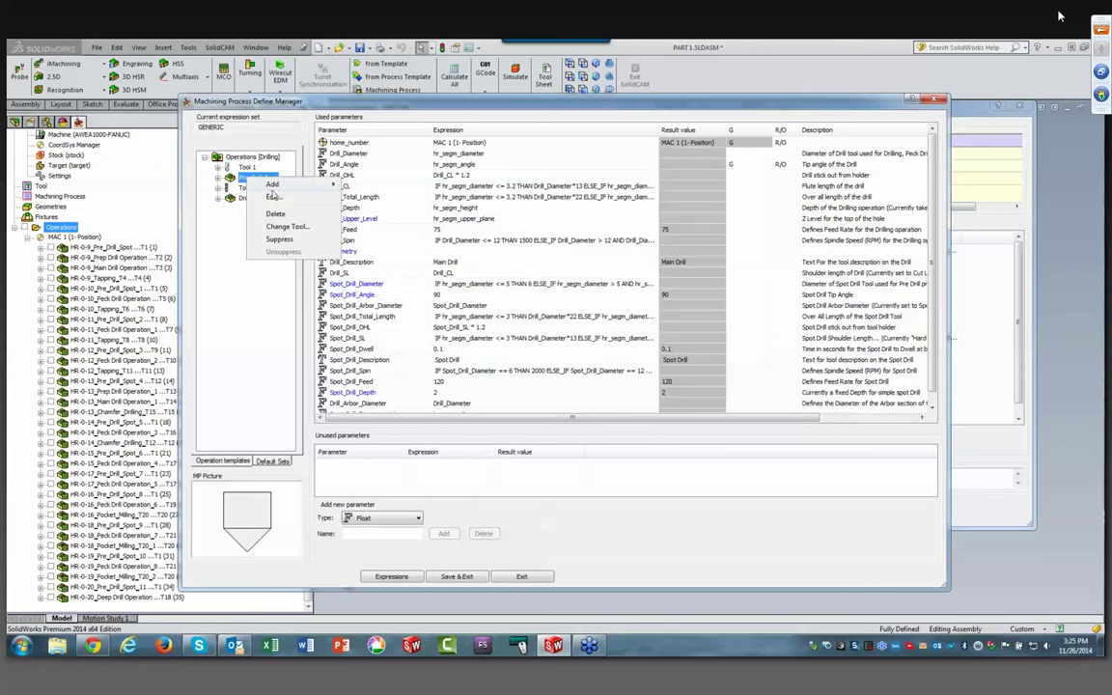
{"action": "left_click", "coordinate": [274, 198]}
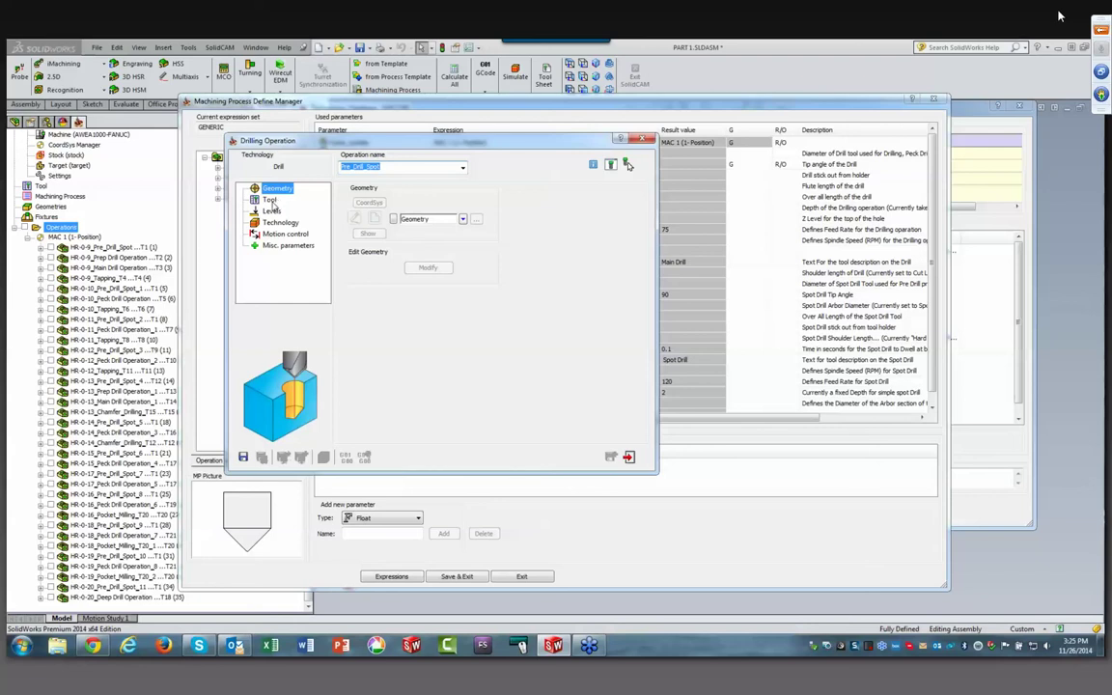
{"action": "left_click", "coordinate": [270, 200]}
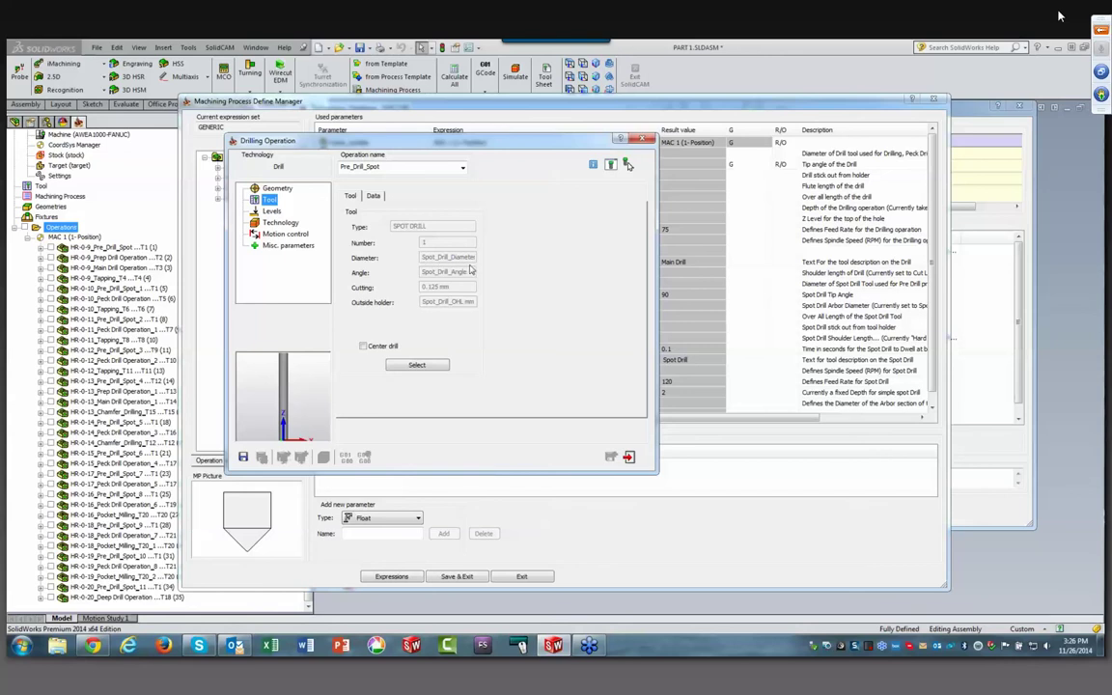
{"action": "left_click", "coordinate": [434, 365]}
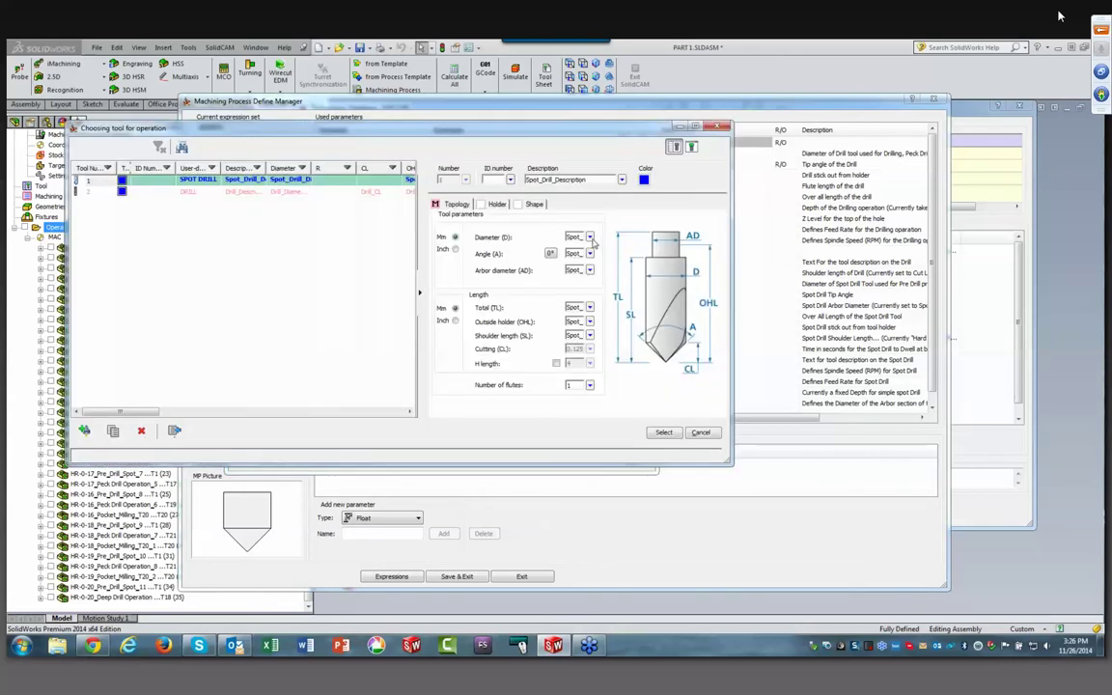
Step: Examine the expression behind the spot drill's diameter, and close the tool selection and the Pre_Drill_Spot operation
{"action": "left_click", "coordinate": [589, 238]}
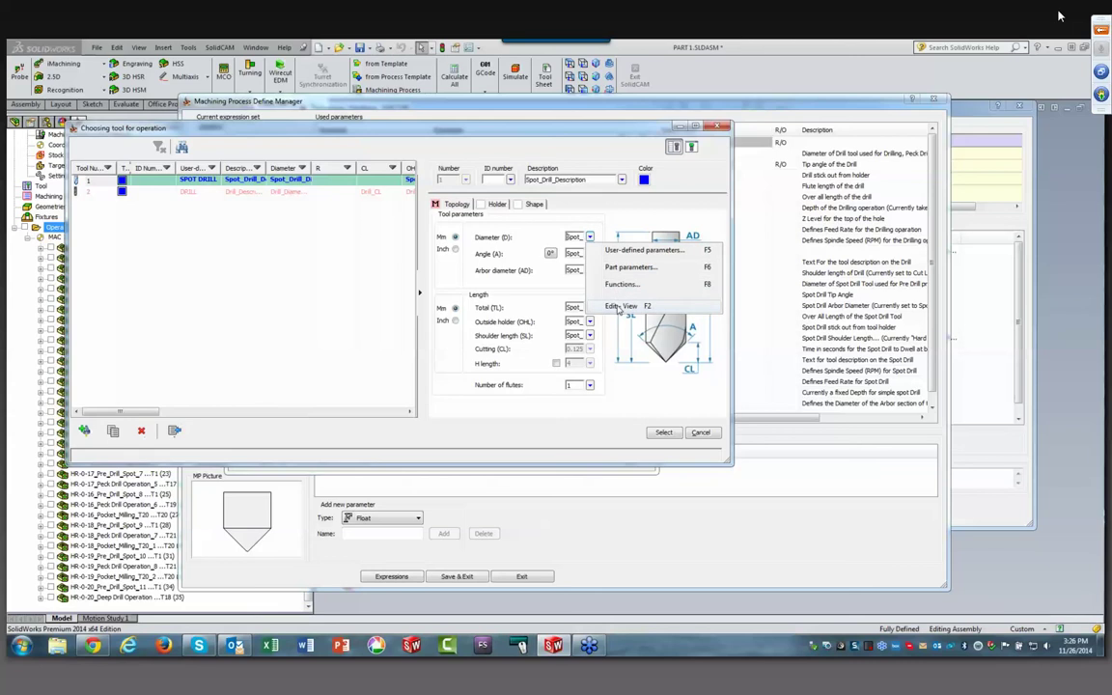
{"action": "left_click", "coordinate": [618, 307]}
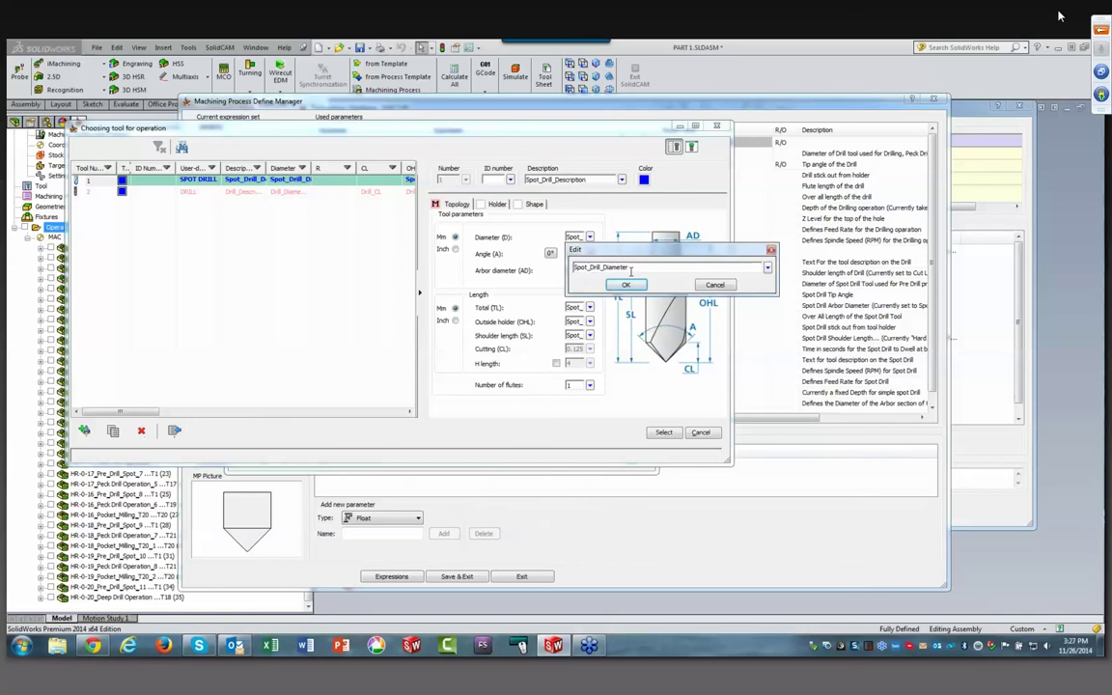
{"action": "left_click", "coordinate": [627, 285]}
{"action": "left_click", "coordinate": [701, 432]}
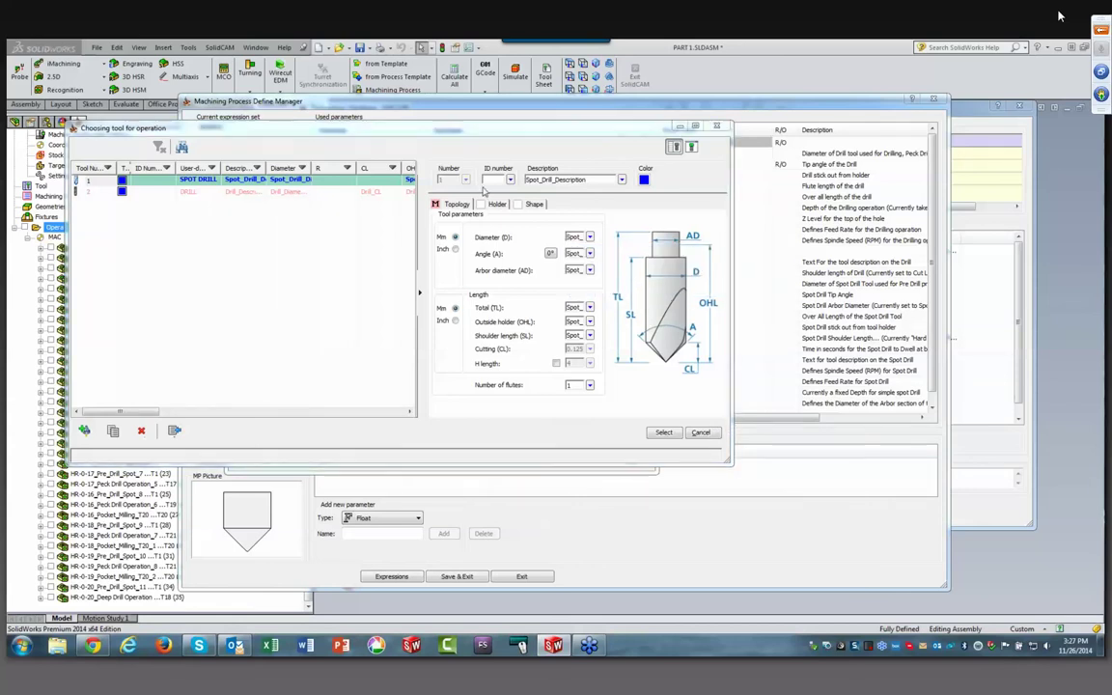
{"action": "left_click", "coordinate": [484, 188]}
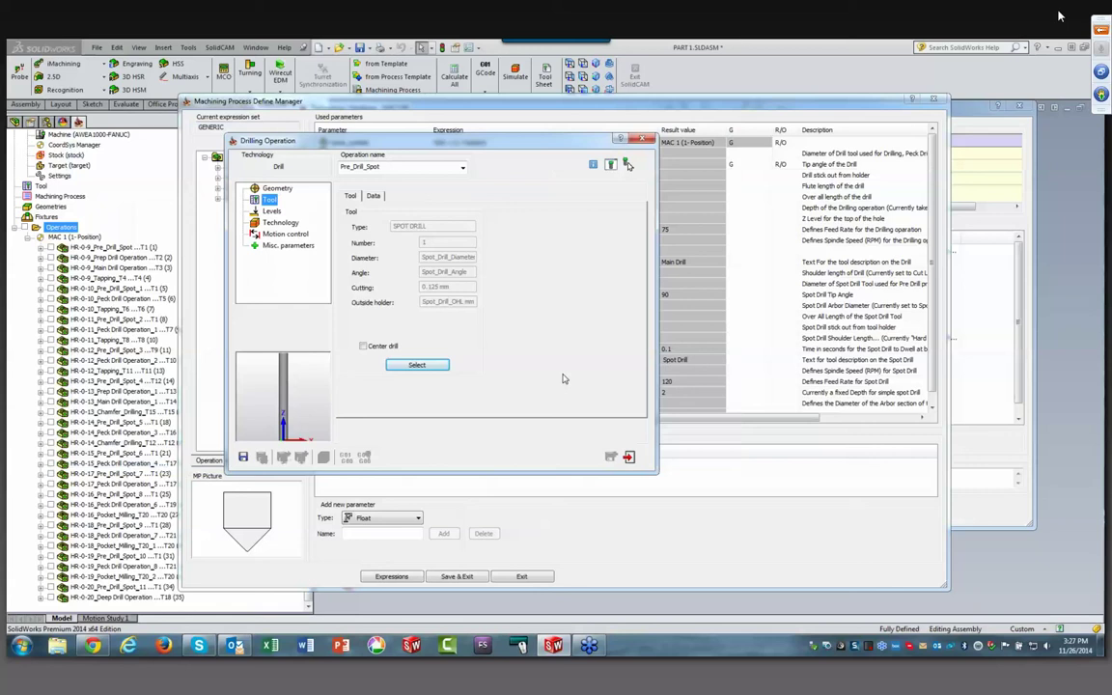
{"action": "left_click", "coordinate": [629, 458]}
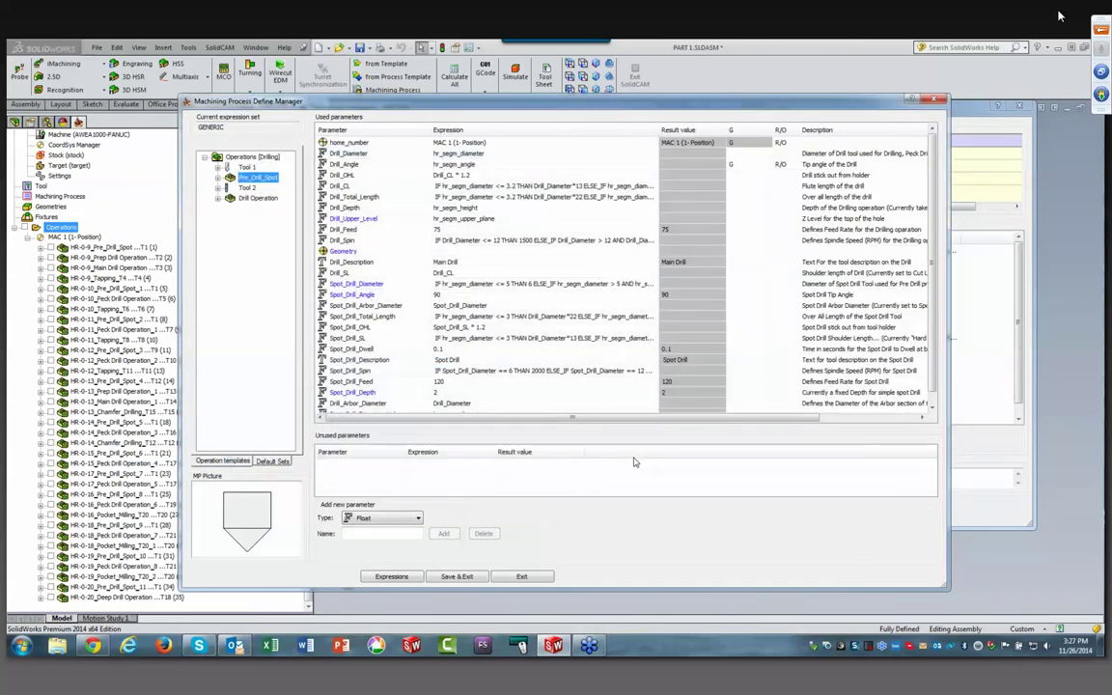
Step: Examine the IF/ELSE conditions that define the Spot_Drill_Diameter parameter
{"action": "left_click", "coordinate": [343, 287]}
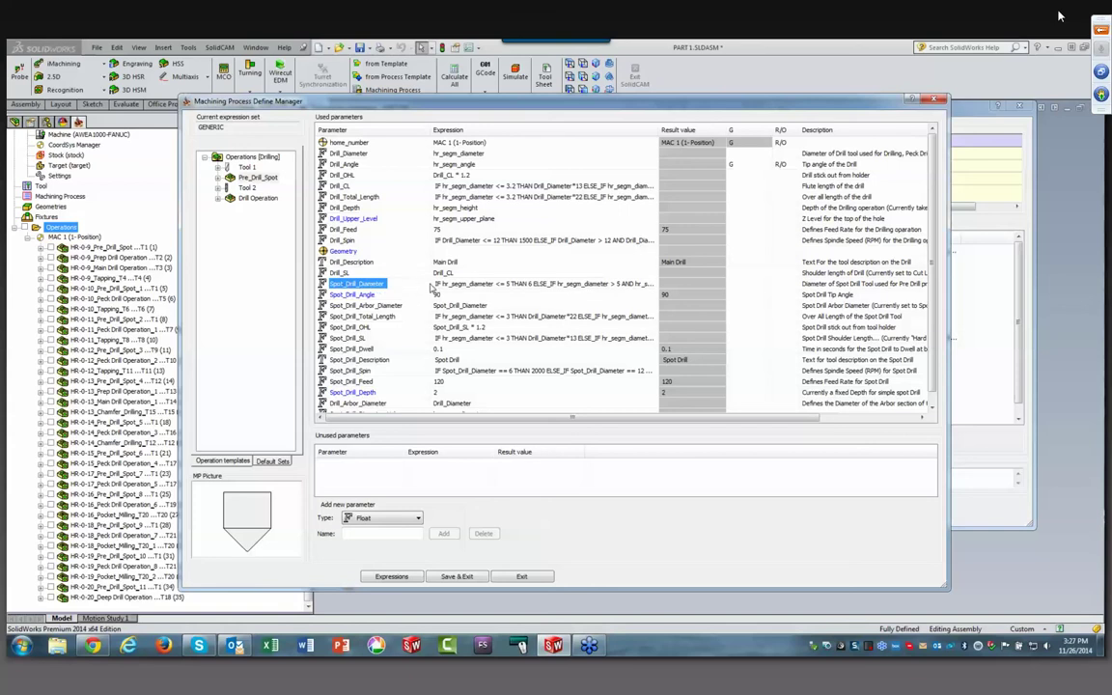
{"action": "left_click", "coordinate": [417, 282]}
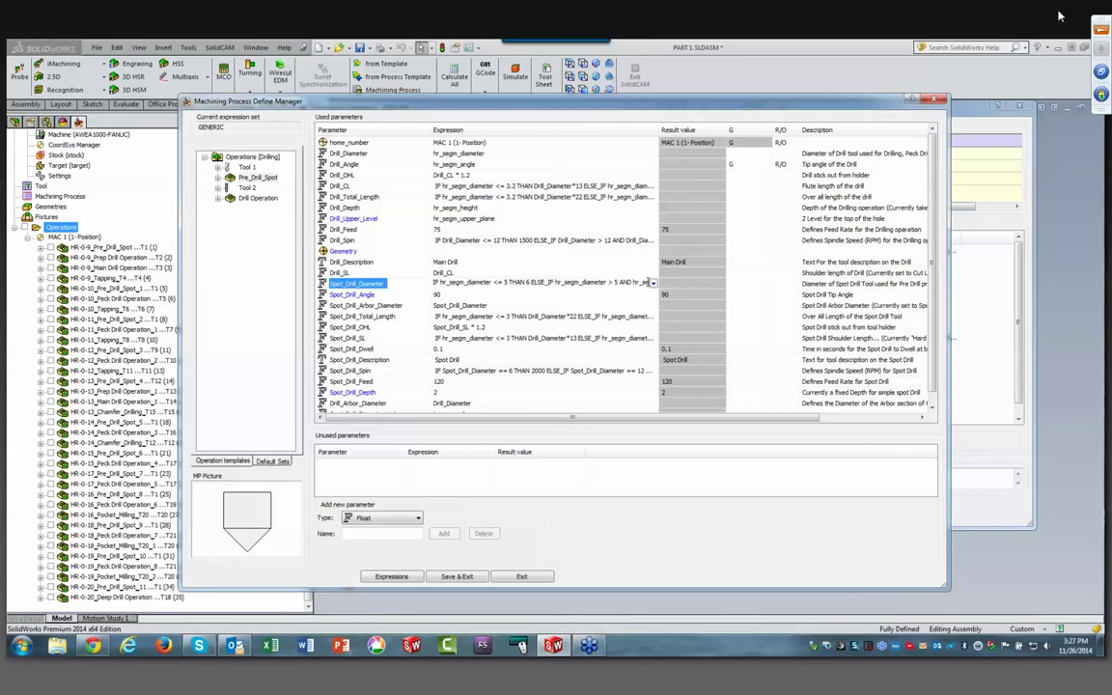
{"action": "left_click", "coordinate": [653, 283]}
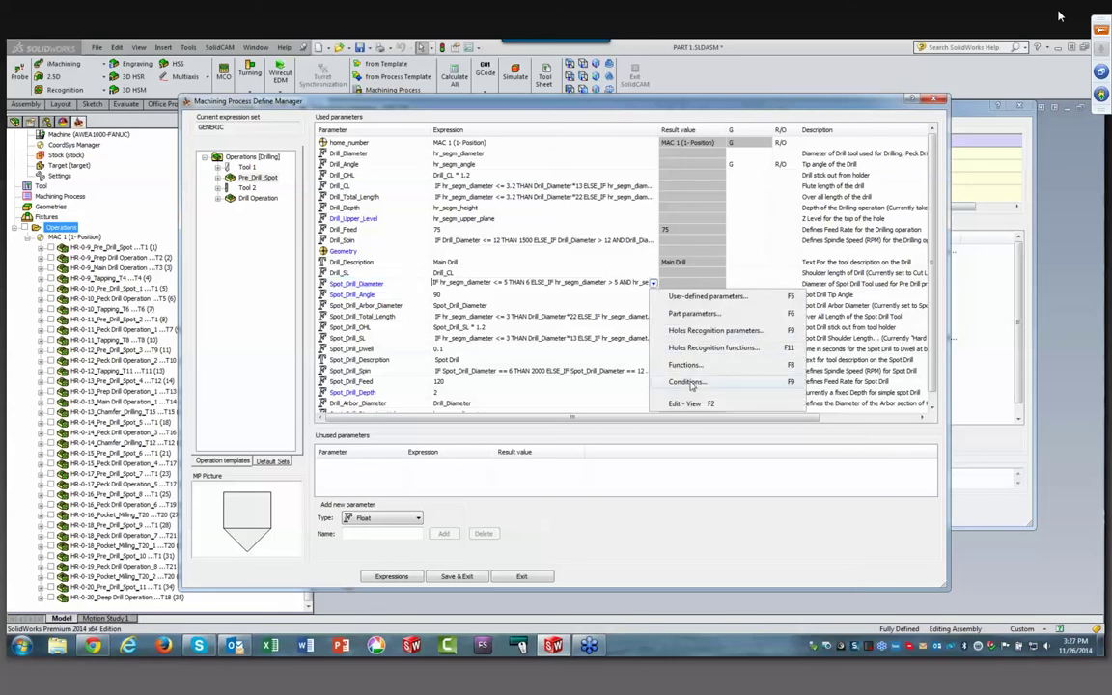
{"action": "left_click", "coordinate": [688, 382]}
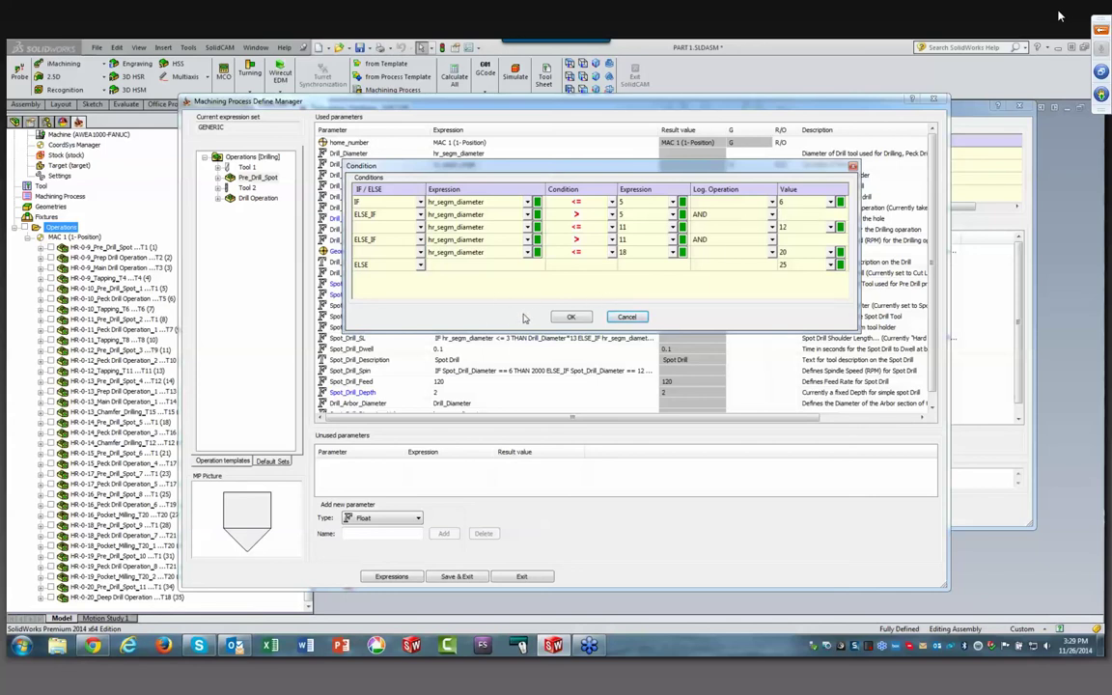
{"action": "left_click", "coordinate": [570, 316]}
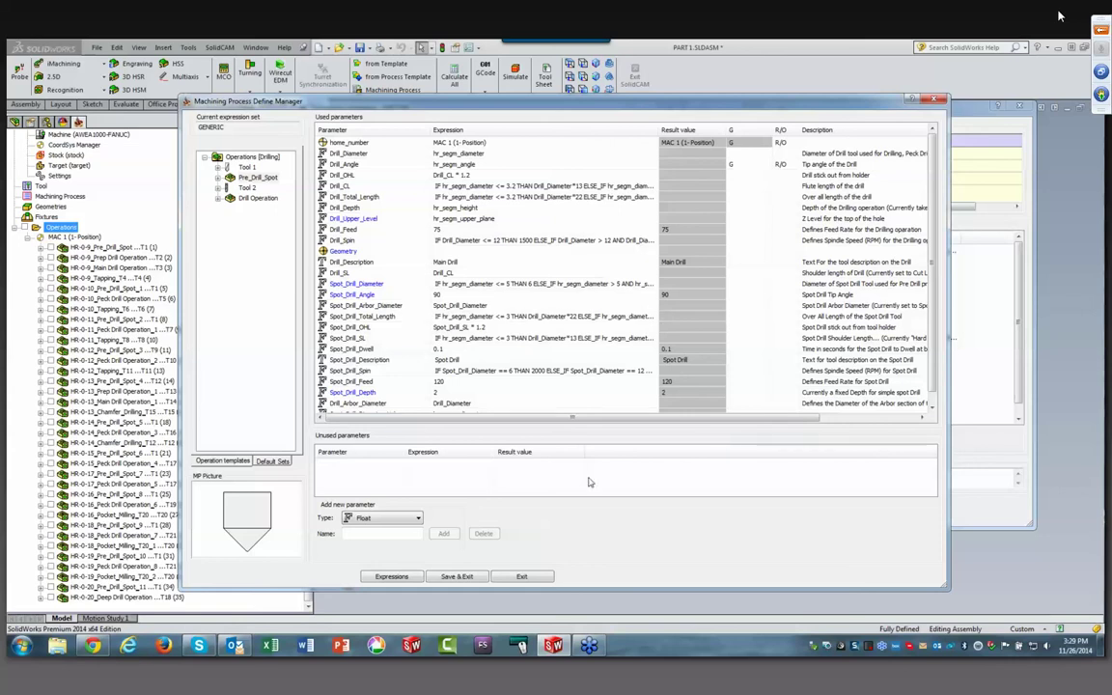
Step: Save the Drilling technology, save the technology database under the new name ken in the Metric folder, and close it
{"action": "left_click", "coordinate": [457, 576]}
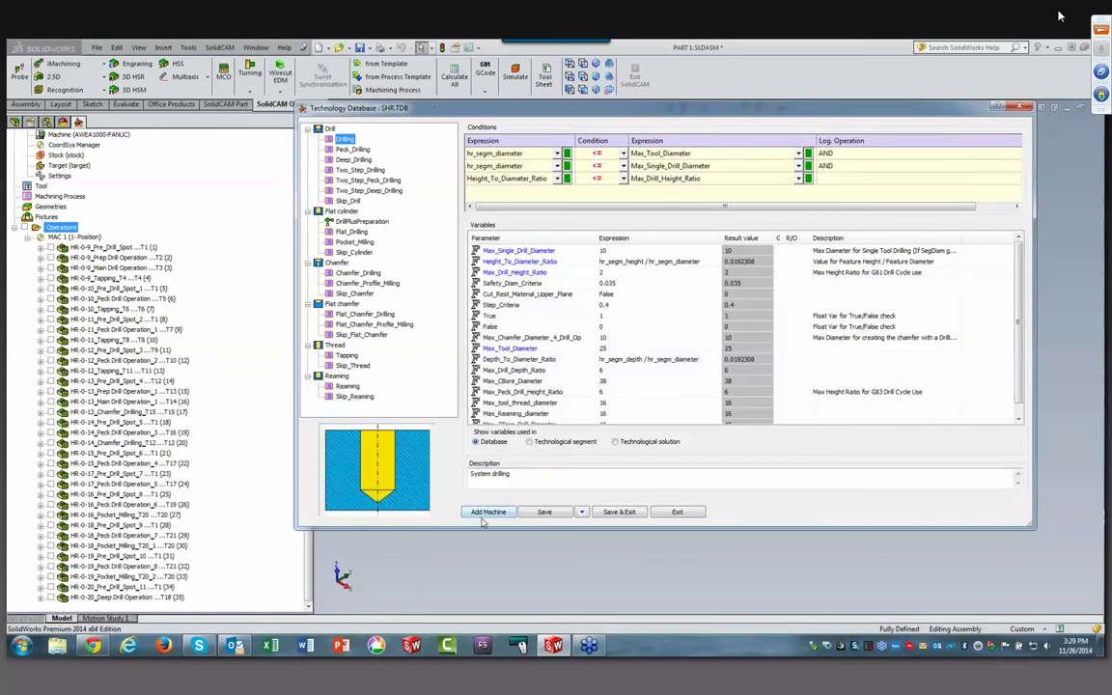
{"action": "left_click", "coordinate": [546, 512]}
{"action": "left_click", "coordinate": [581, 513]}
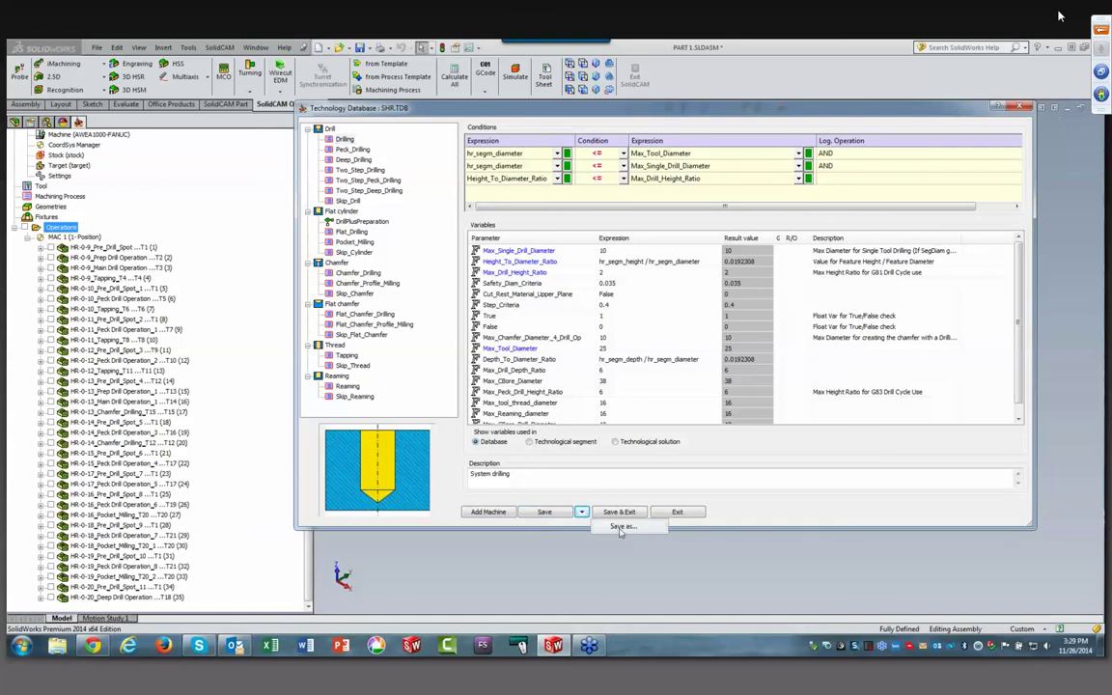
{"action": "left_click", "coordinate": [620, 529]}
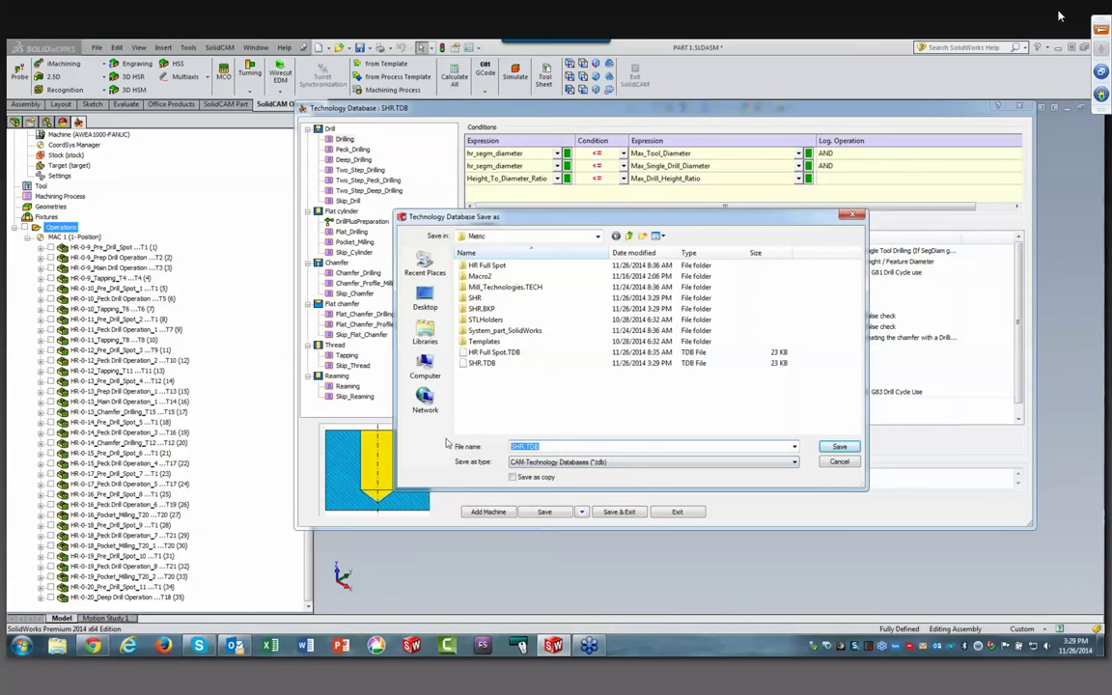
{"action": "type", "text": "ken"}
{"action": "left_click", "coordinate": [837, 448]}
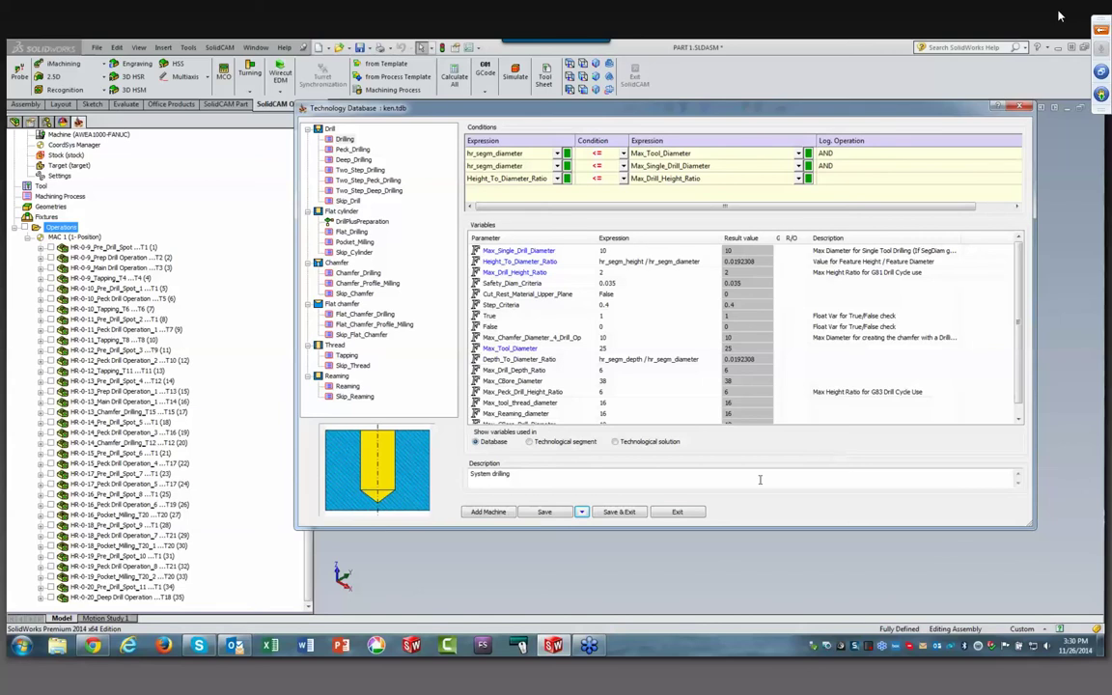
{"action": "left_click", "coordinate": [681, 512]}
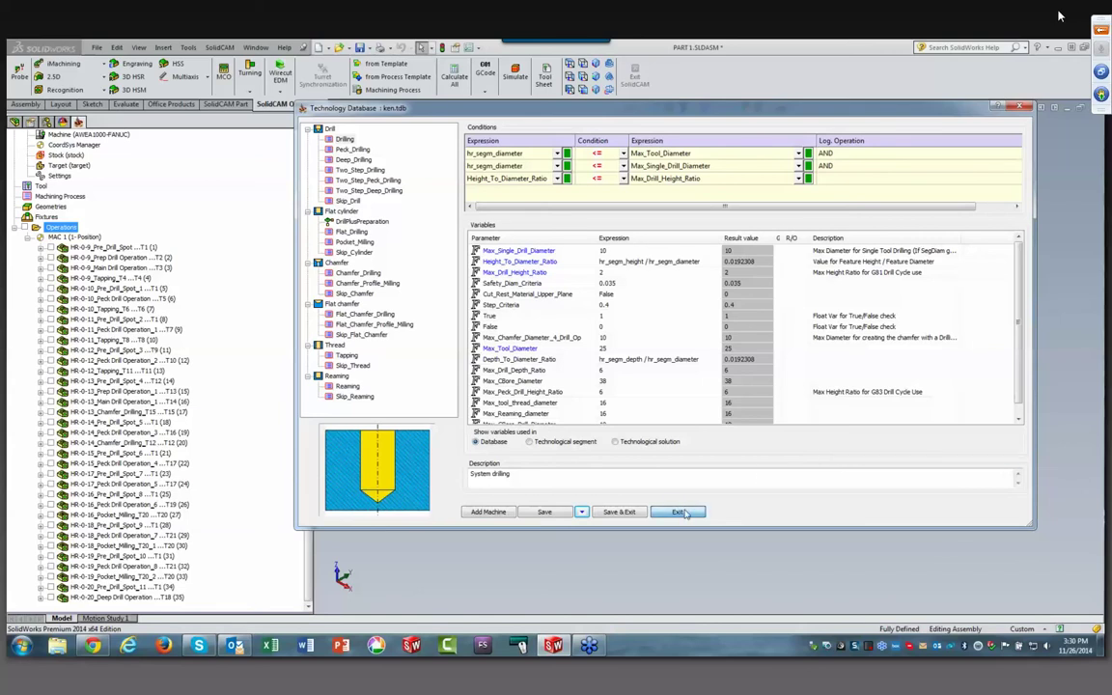
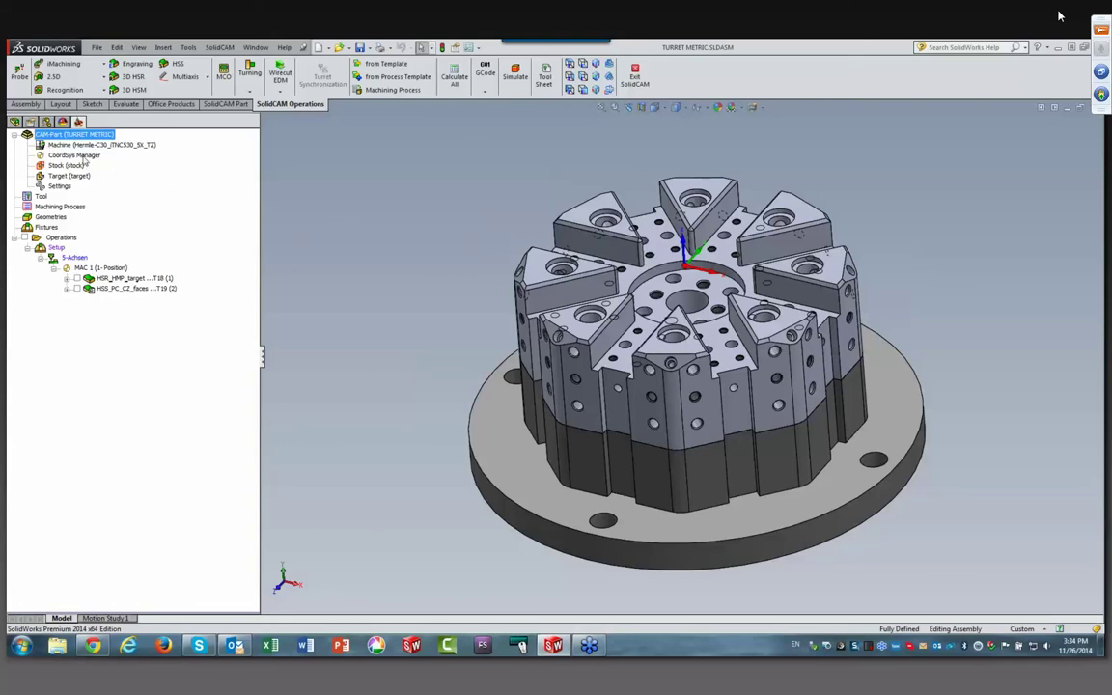
Step: Check which positions the turret part has under MAC 1 in the CoordSys Manager
{"action": "double_click", "coordinate": [84, 158]}
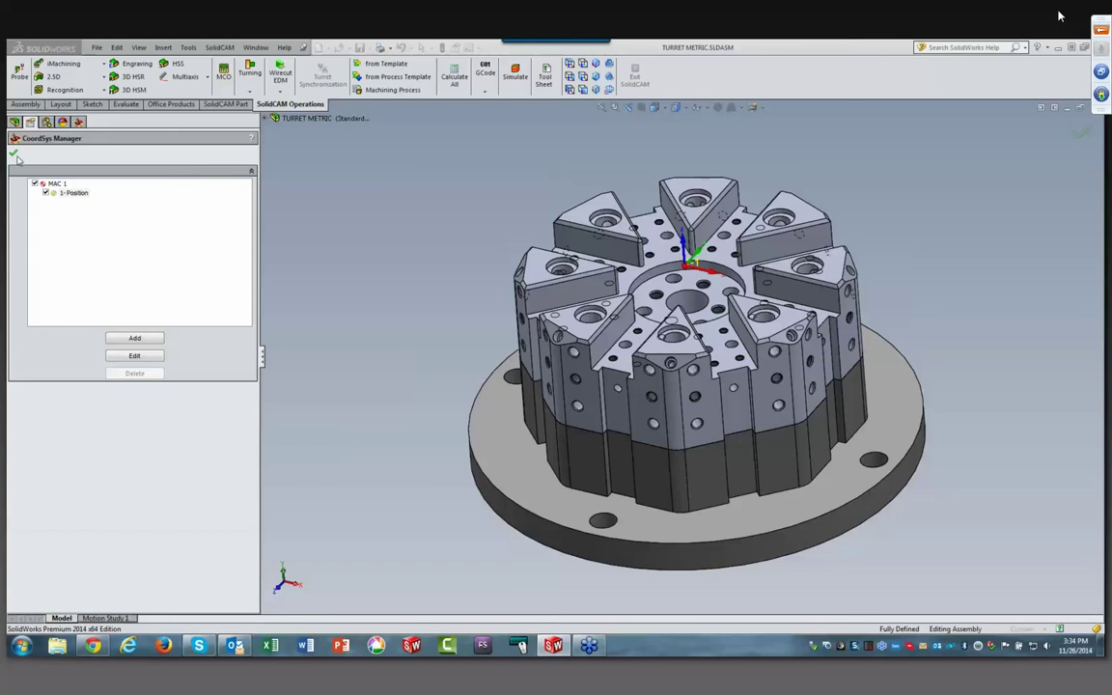
{"action": "double_click", "coordinate": [152, 191]}
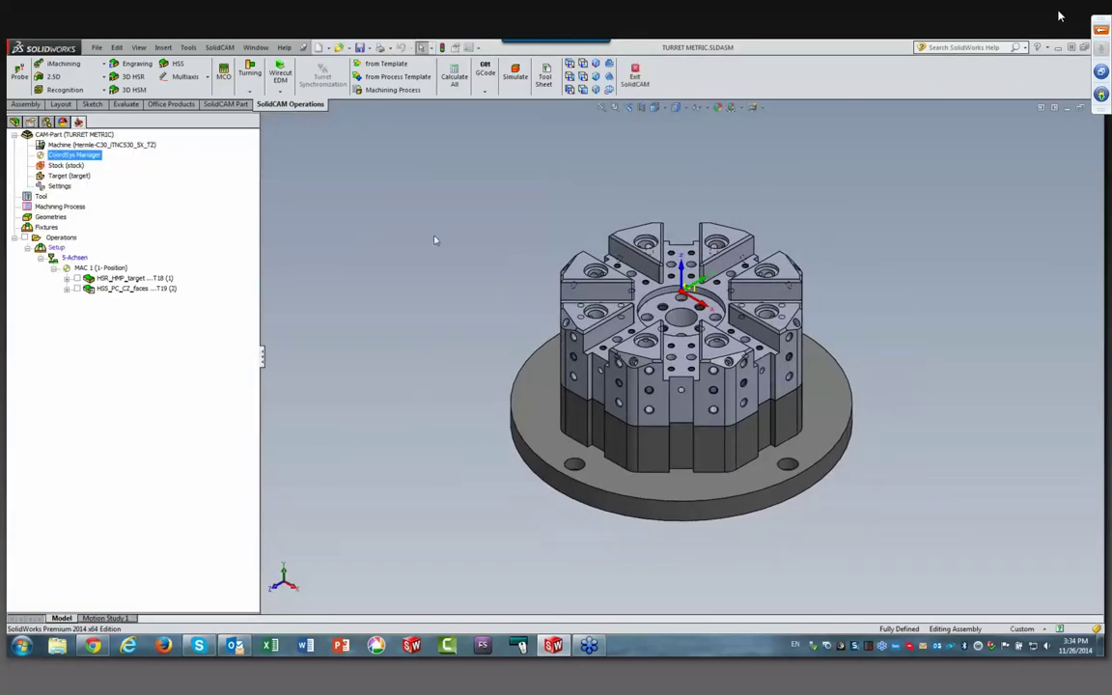
{"action": "scroll", "coordinate": [675, 370], "scroll_direction": "down", "scroll_amount": 2}
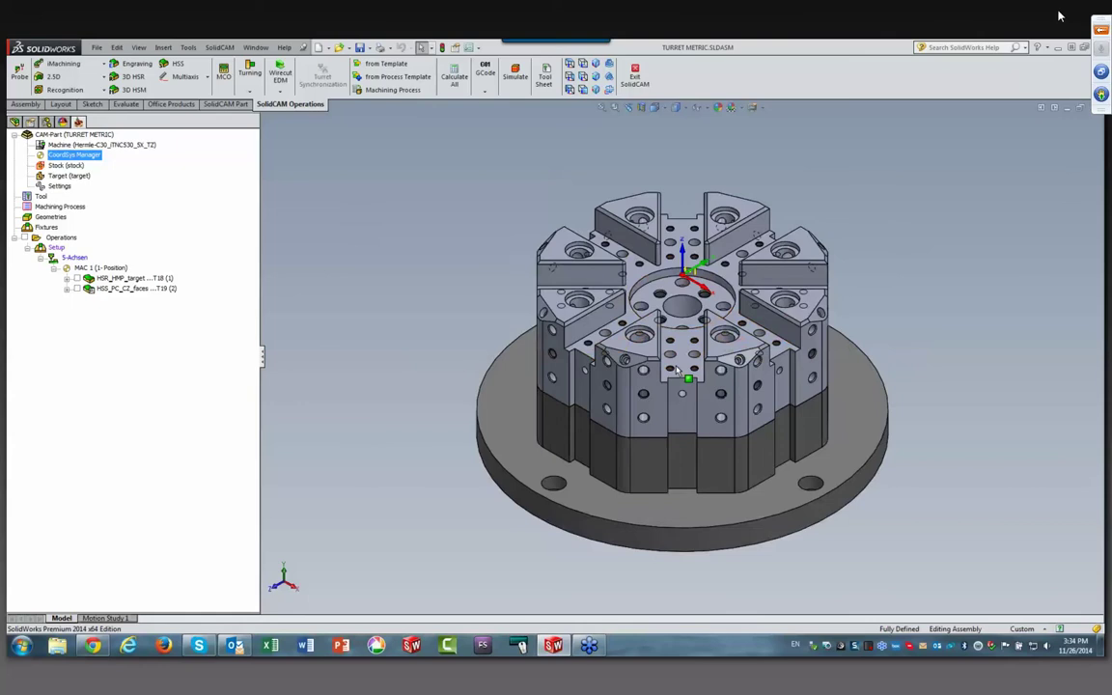
{"action": "scroll", "coordinate": [675, 369], "scroll_direction": "down", "scroll_amount": 2}
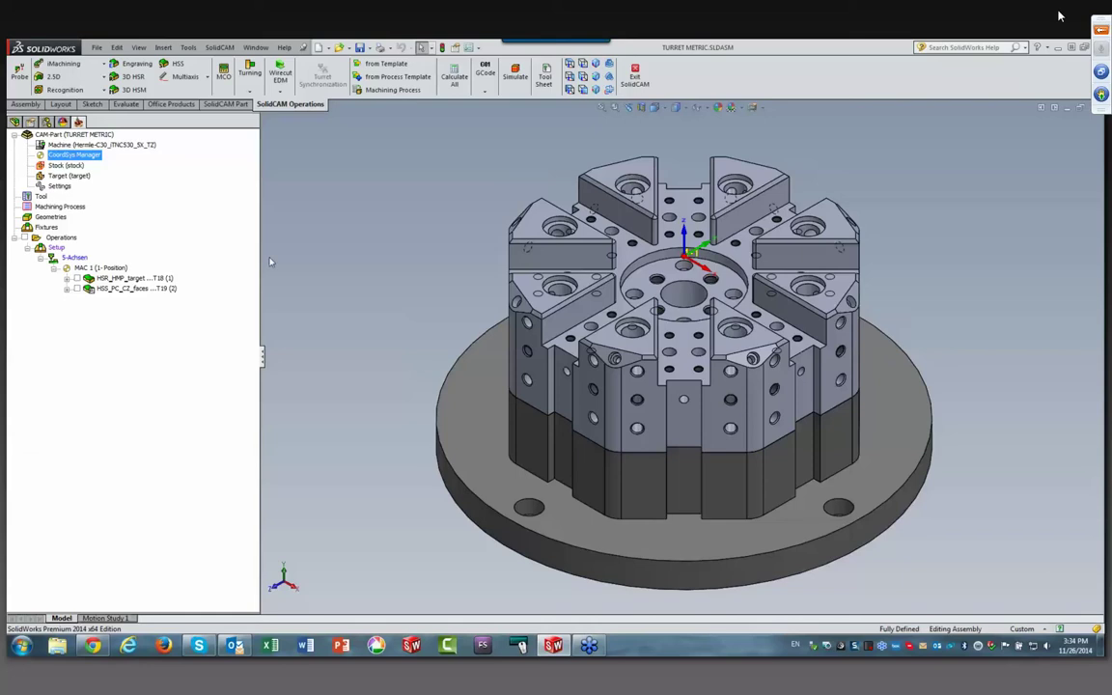
Step: Run Holes Recognition + Technology on the turret's operations with the SHR database
{"action": "right_click", "coordinate": [61, 238]}
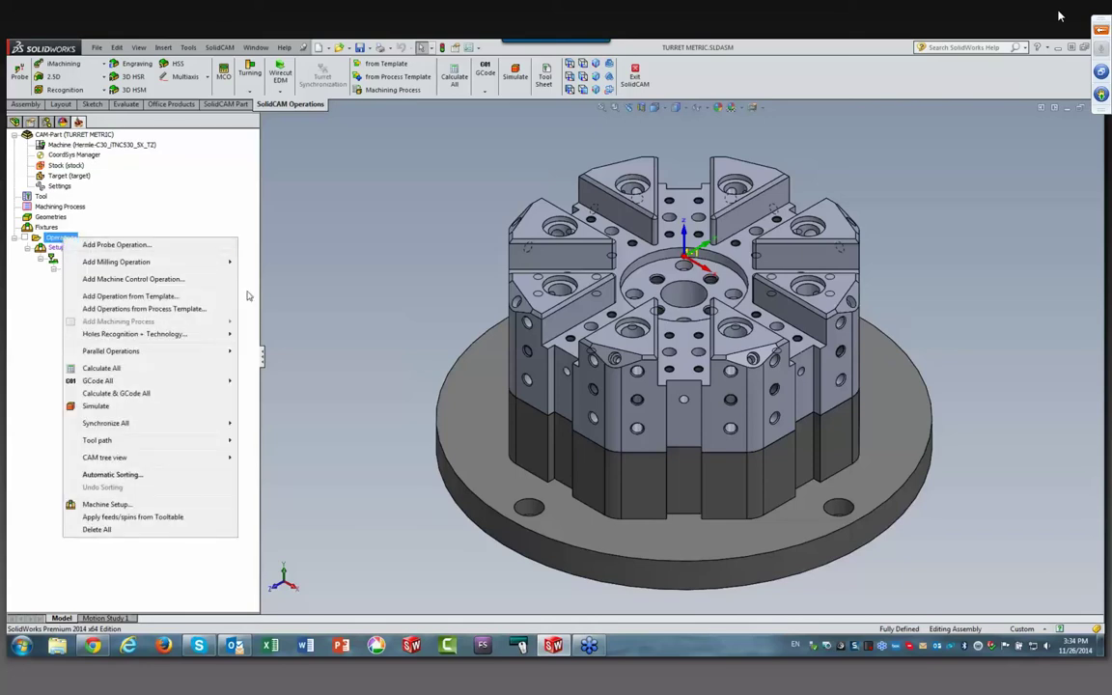
{"action": "mouse_move", "coordinate": [160, 337]}
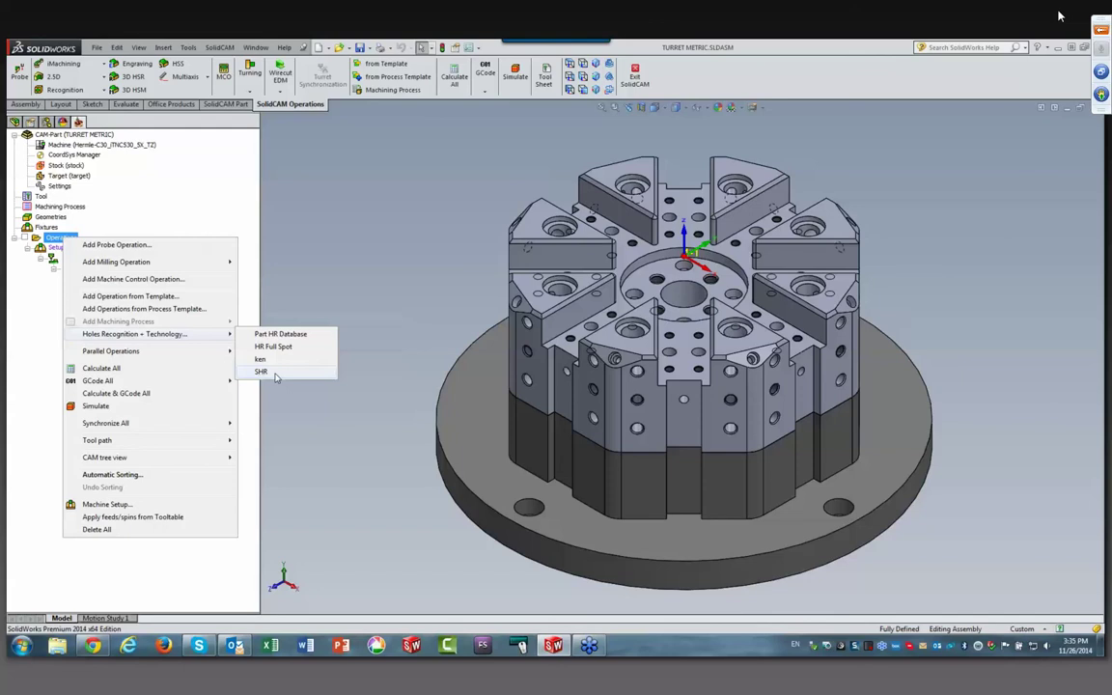
{"action": "left_click", "coordinate": [275, 374]}
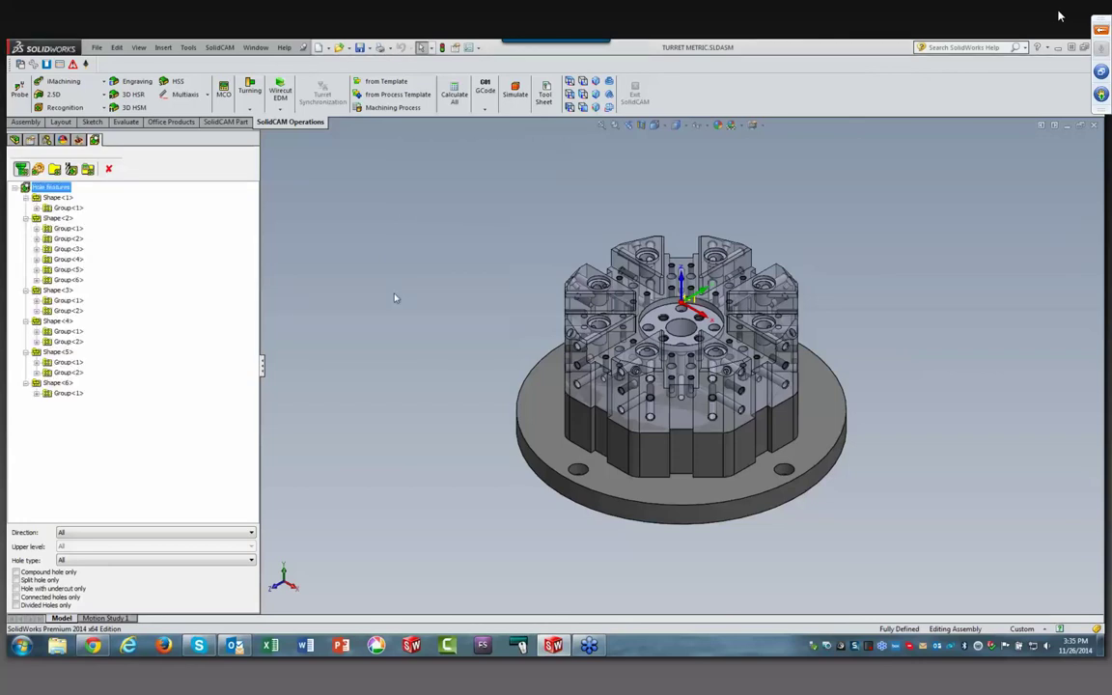
Step: Go through the machinable hole features, feature set and technology solutions to generate the hole operations, and leave hole recognition
{"action": "left_click", "coordinate": [38, 168]}
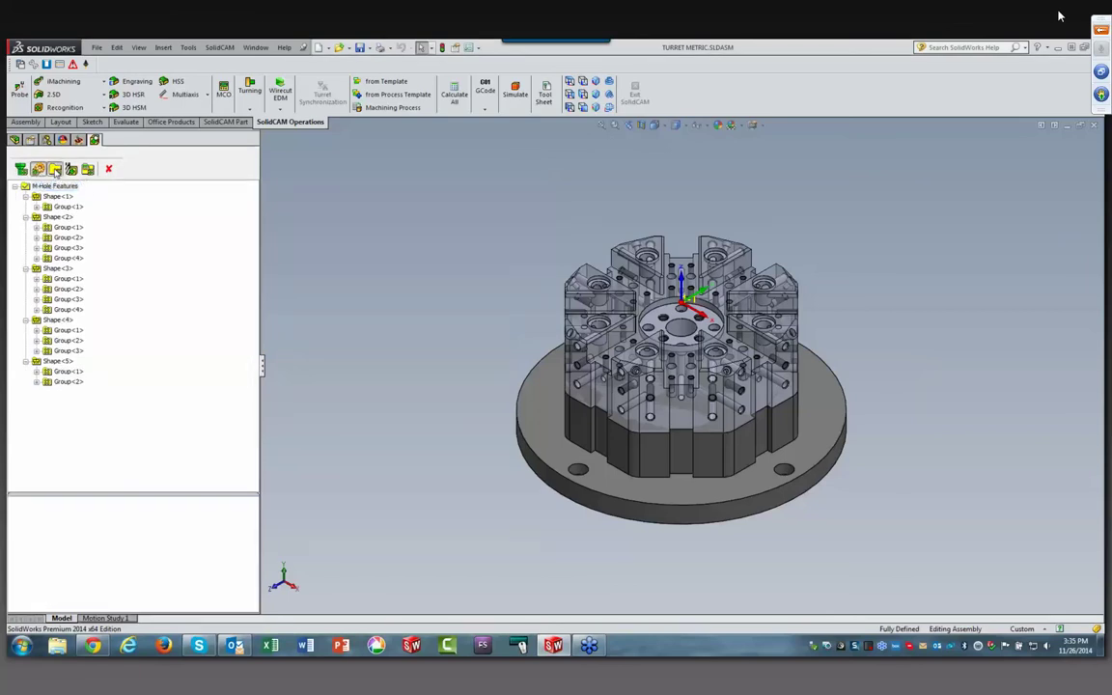
{"action": "left_click", "coordinate": [56, 169]}
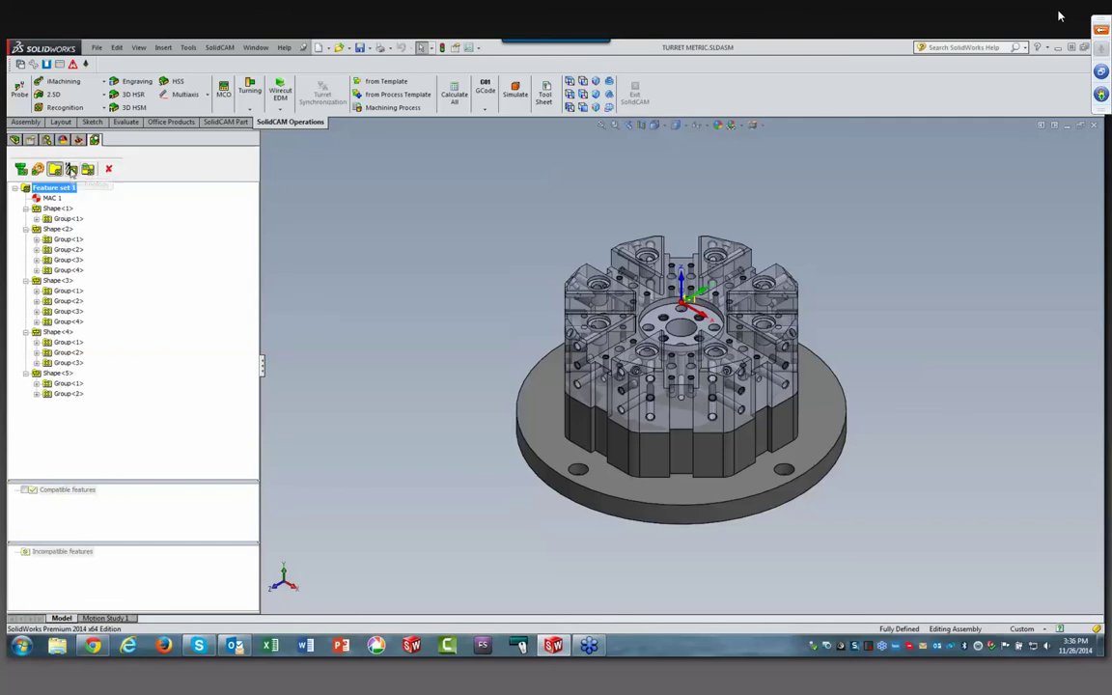
{"action": "left_click", "coordinate": [72, 170]}
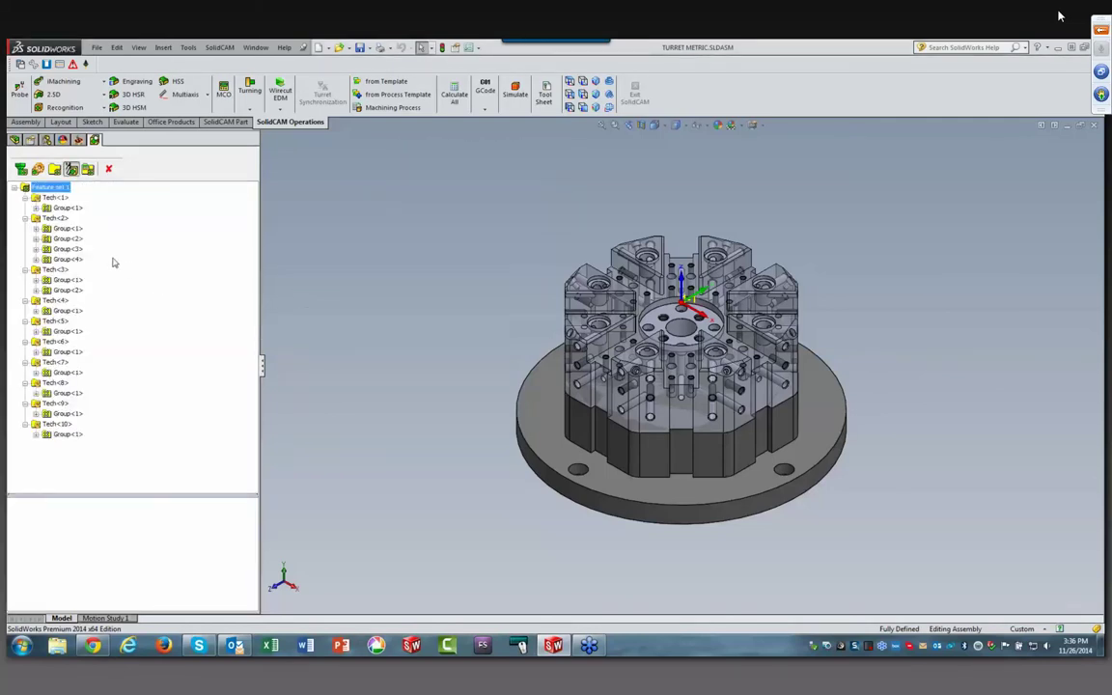
{"action": "left_click", "coordinate": [88, 168]}
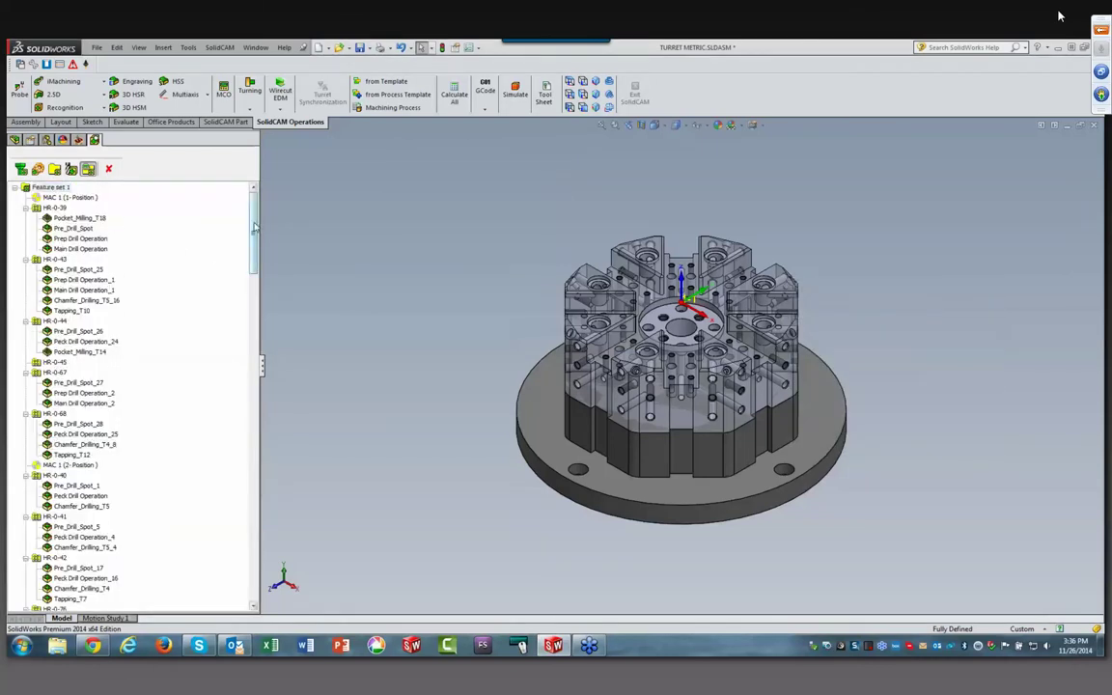
{"action": "left_click_drag", "start_coordinate": [255, 226], "coordinate": [154, 241]}
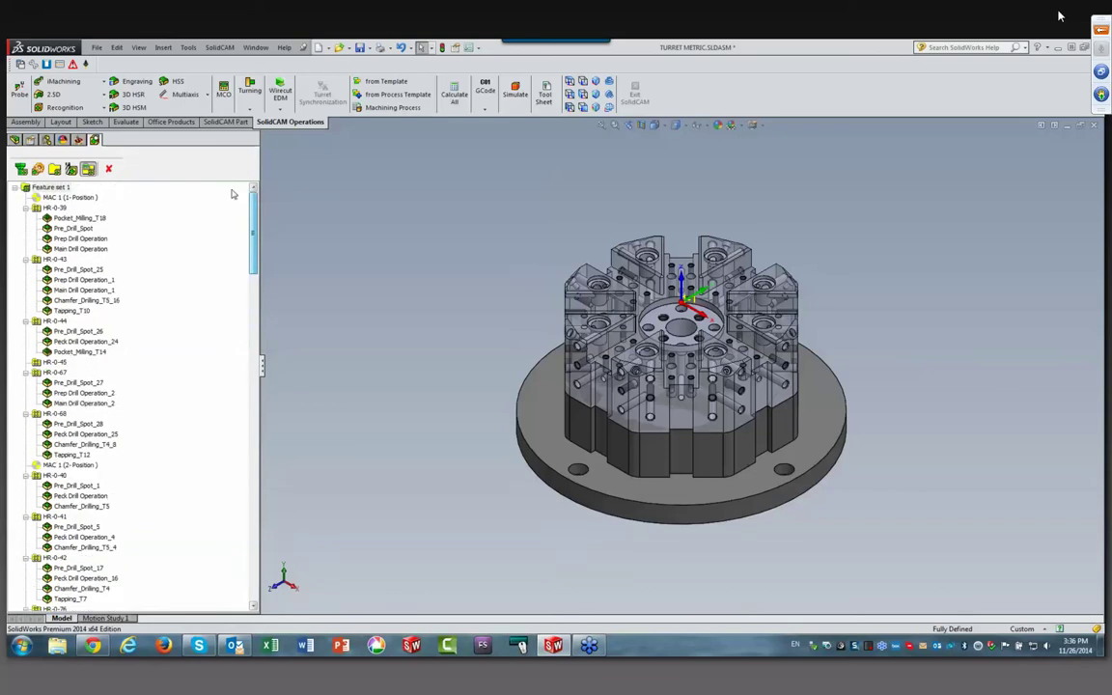
{"action": "left_click", "coordinate": [109, 170]}
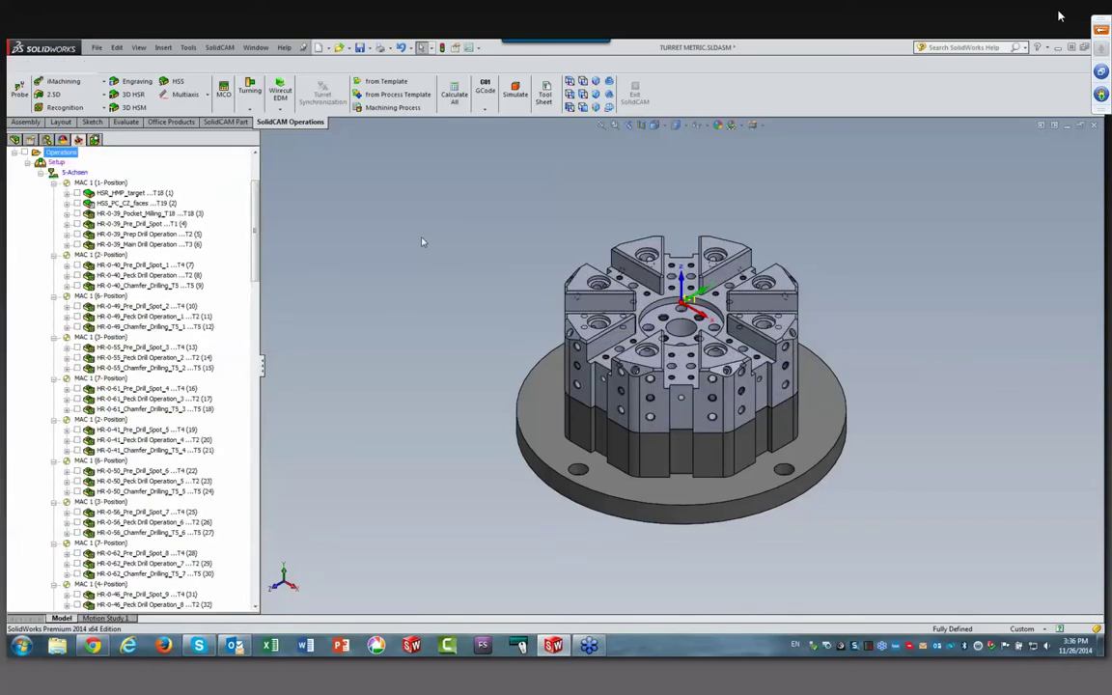
Step: Review the generated operations in the tree and the list of new MAC 1 positions in the CoordSys Manager
{"action": "left_click_drag", "start_coordinate": [256, 265], "coordinate": [379, 223]}
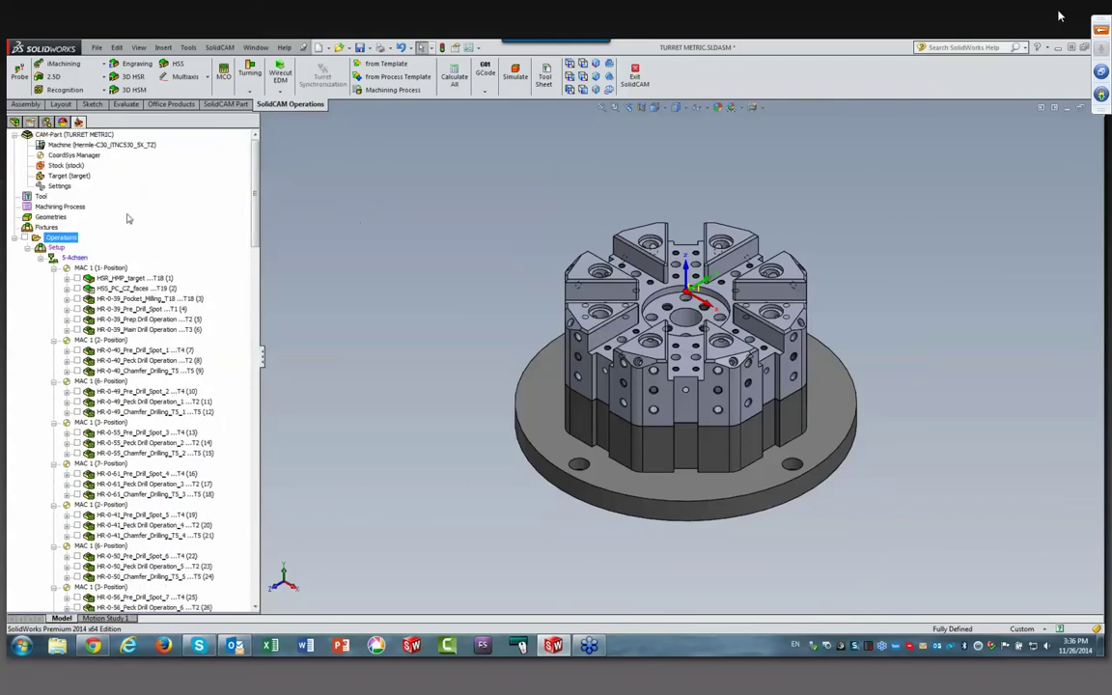
{"action": "double_click", "coordinate": [78, 155]}
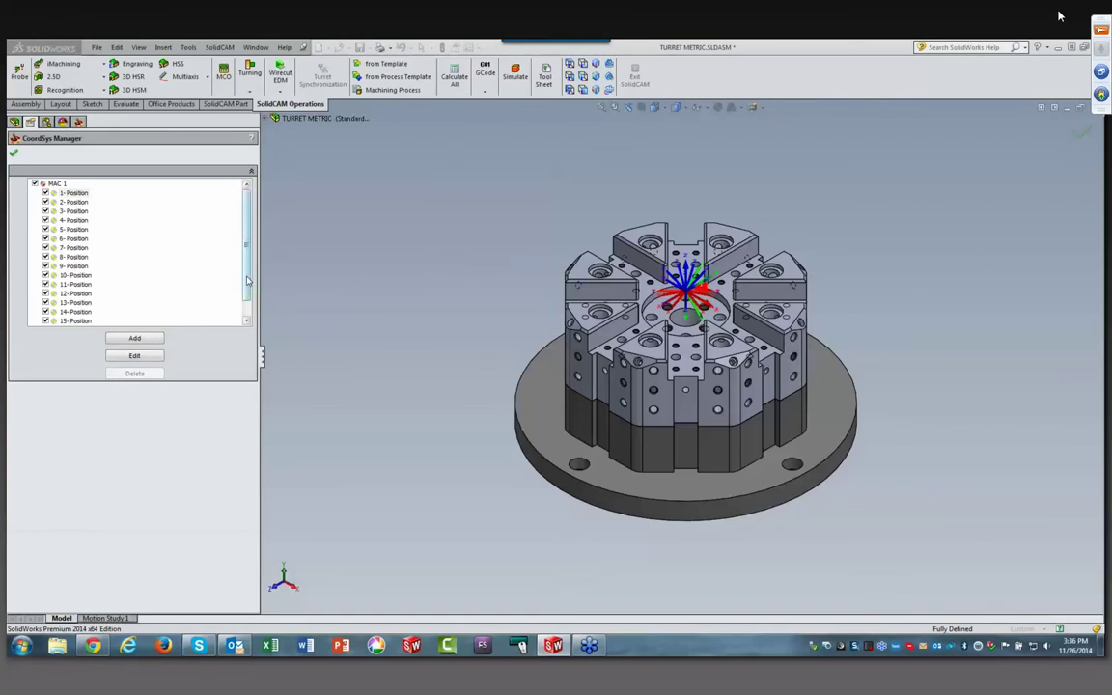
{"action": "scroll", "coordinate": [183, 302], "scroll_direction": "down", "scroll_amount": 1}
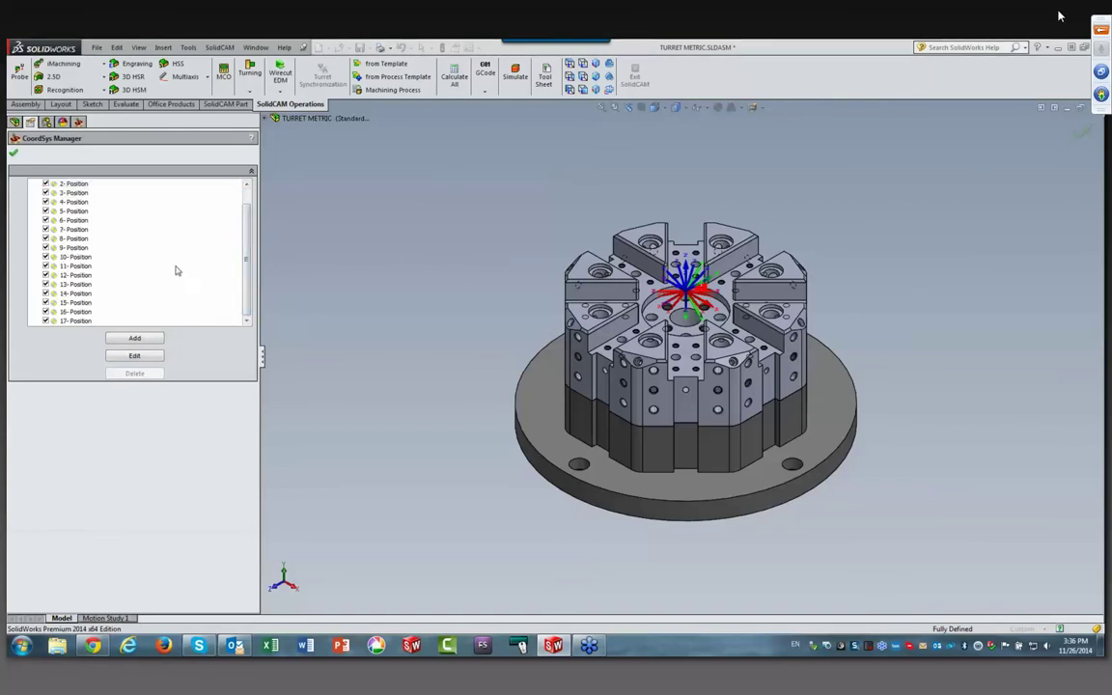
{"action": "scroll", "coordinate": [245, 295], "scroll_direction": "up", "scroll_amount": 1}
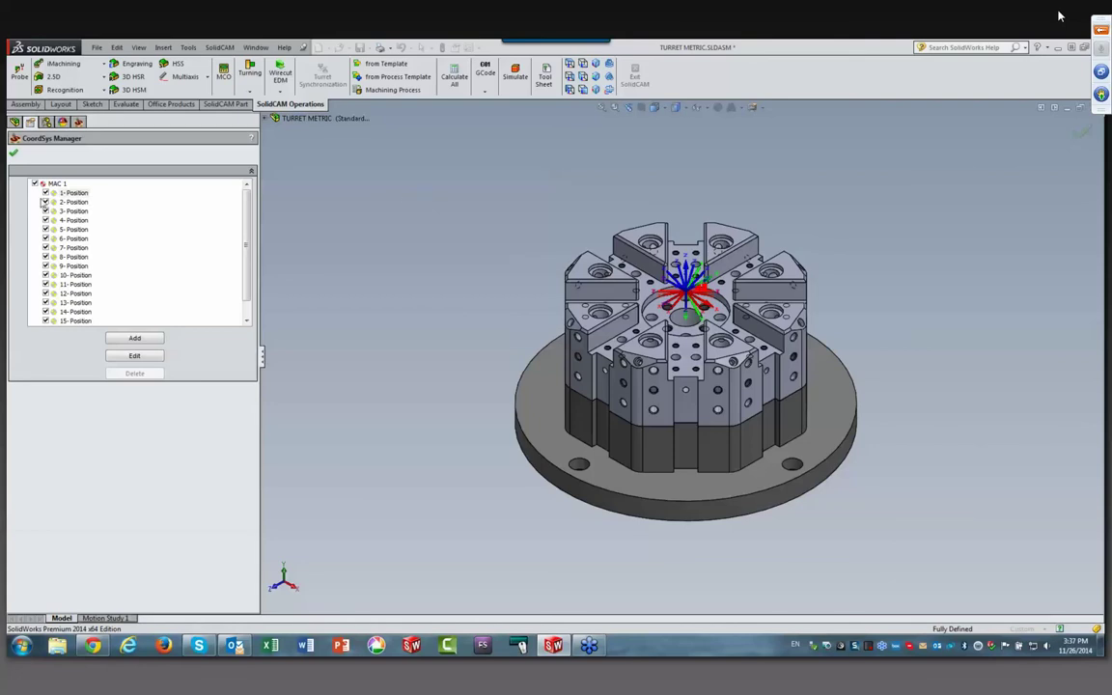
{"action": "left_click", "coordinate": [14, 155]}
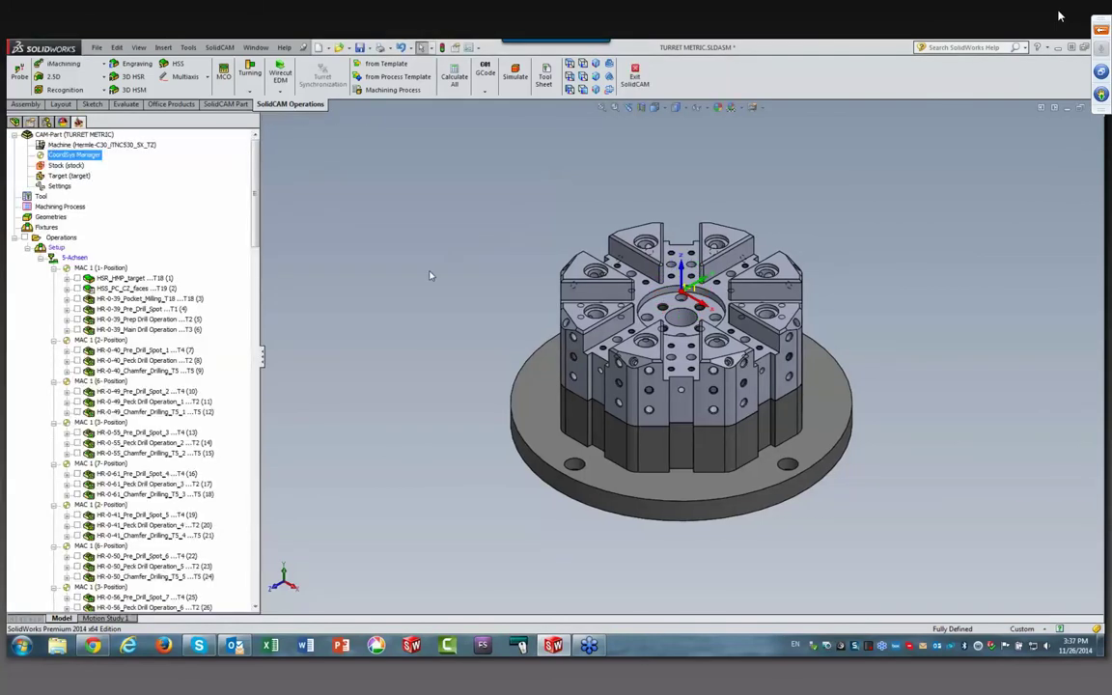
Step: Play the Machine Simulation of all turret operations at a higher speed through to the last operation and exit the simulation
{"action": "left_click", "coordinate": [514, 75]}
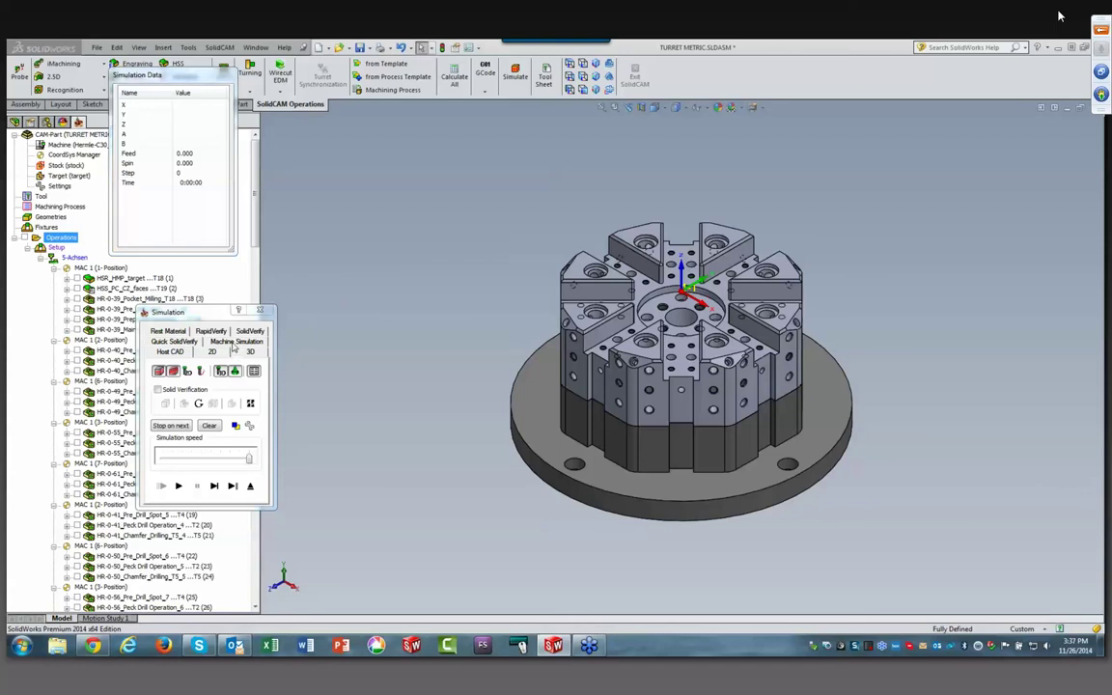
{"action": "left_click", "coordinate": [236, 342]}
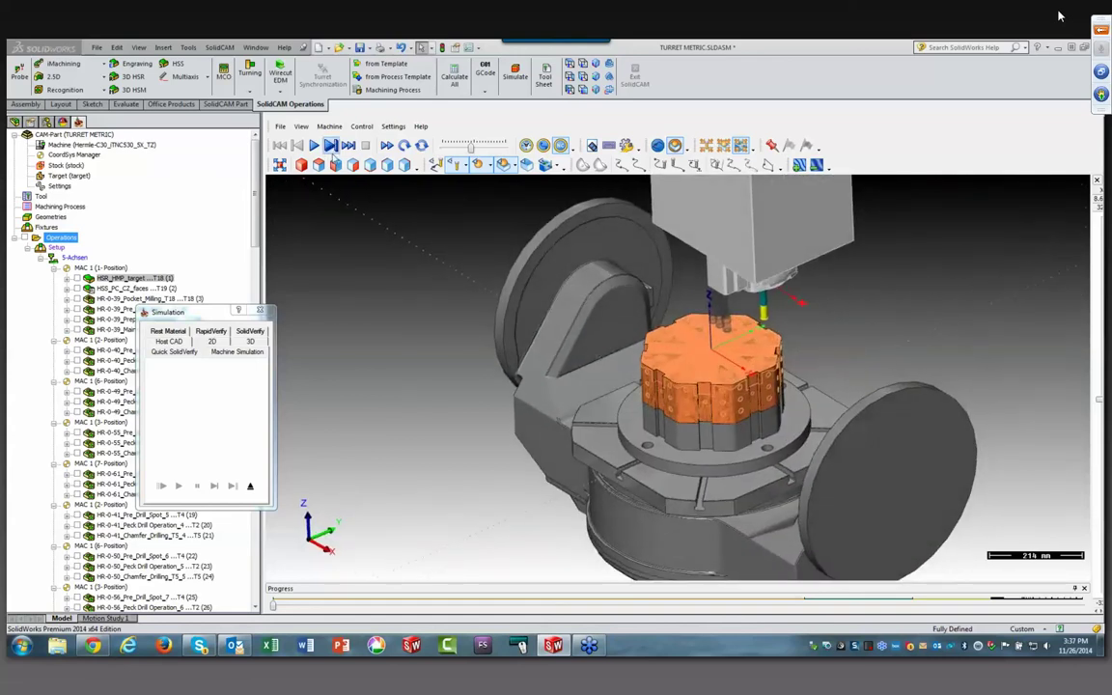
{"action": "left_click", "coordinate": [314, 145]}
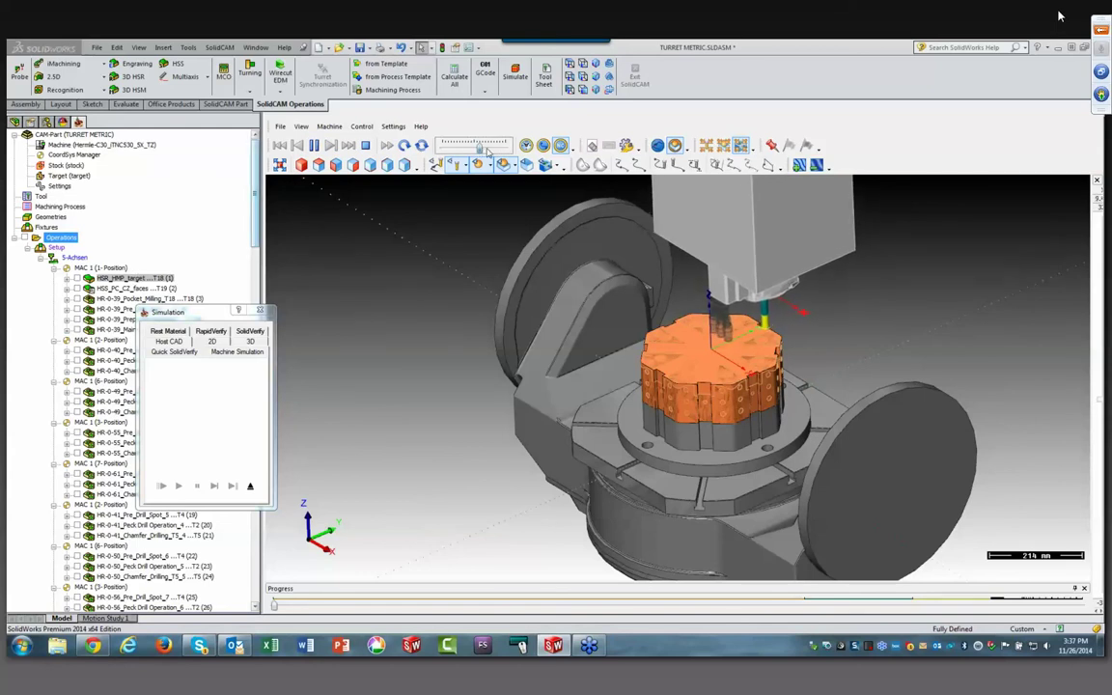
{"action": "left_click_drag", "start_coordinate": [488, 150], "coordinate": [494, 146]}
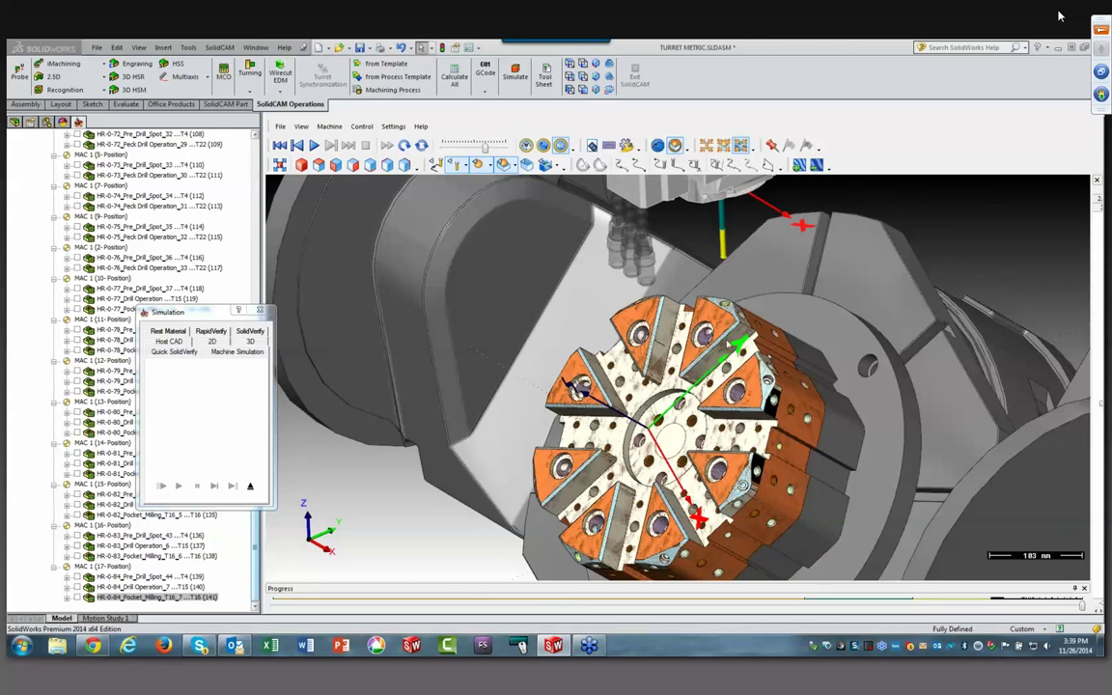
{"action": "left_click", "coordinate": [251, 489]}
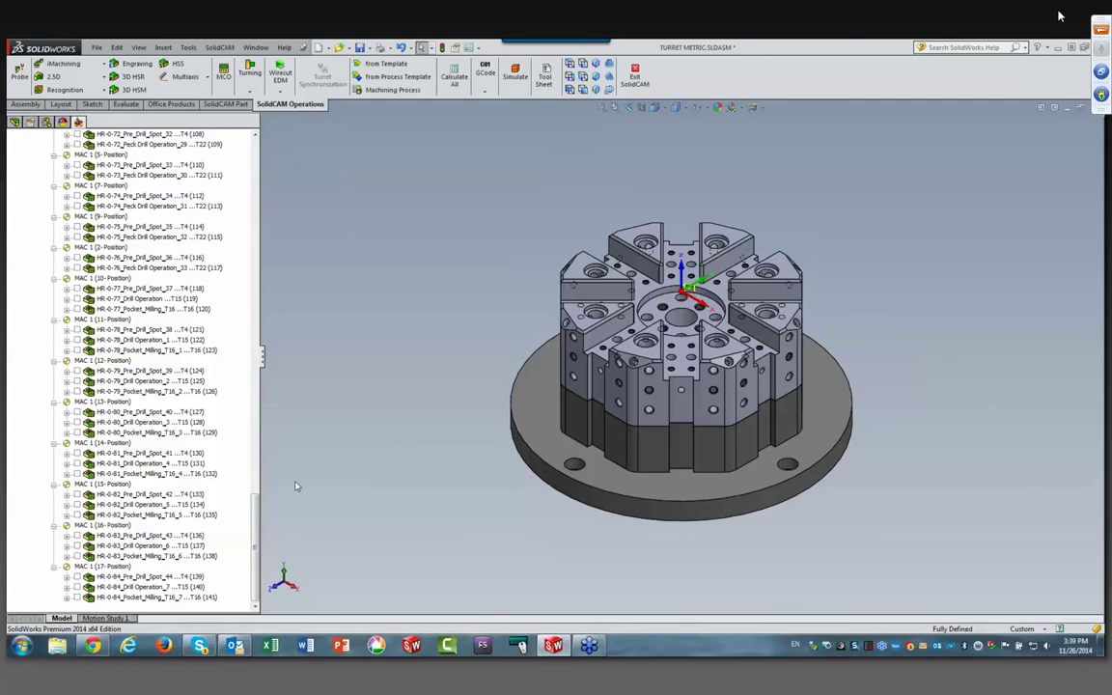
Step: Try to move HR-0-49_Pre_Drill_Spot_2 and HR-0-49_Peck Drill Operation_1 together further up in the operation sequence
{"action": "left_click_drag", "start_coordinate": [255, 503], "coordinate": [253, 179]}
{"action": "scroll", "coordinate": [310, 167], "scroll_direction": "up", "scroll_amount": 3}
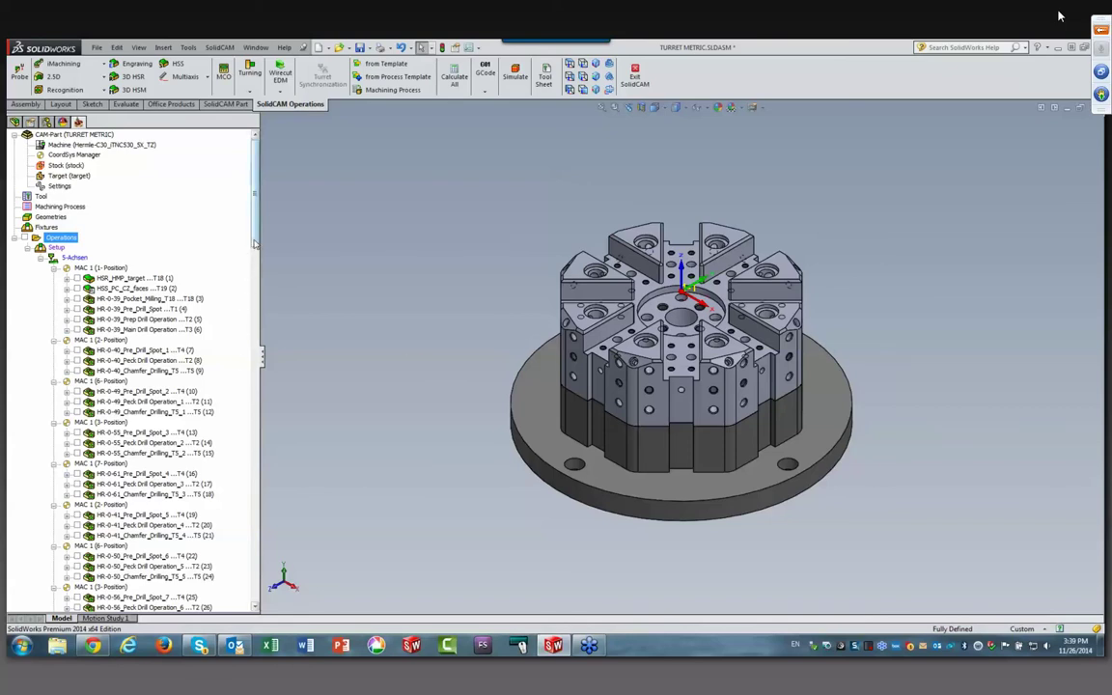
{"action": "left_click_drag", "start_coordinate": [254, 243], "coordinate": [252, 265]}
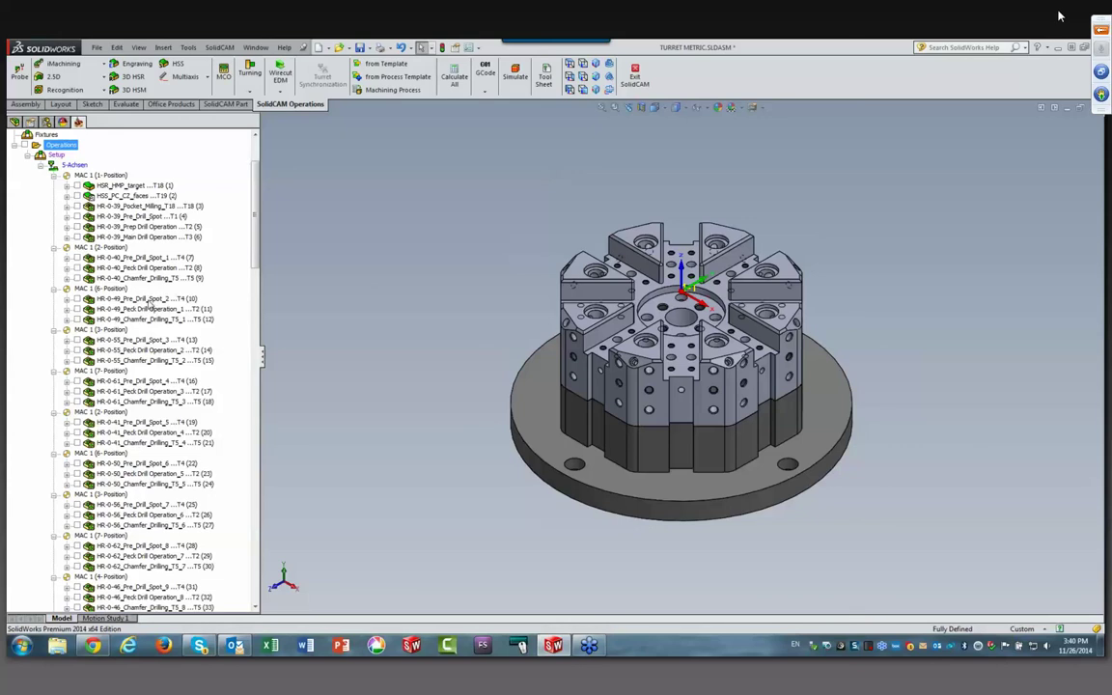
{"action": "left_click", "coordinate": [148, 300]}
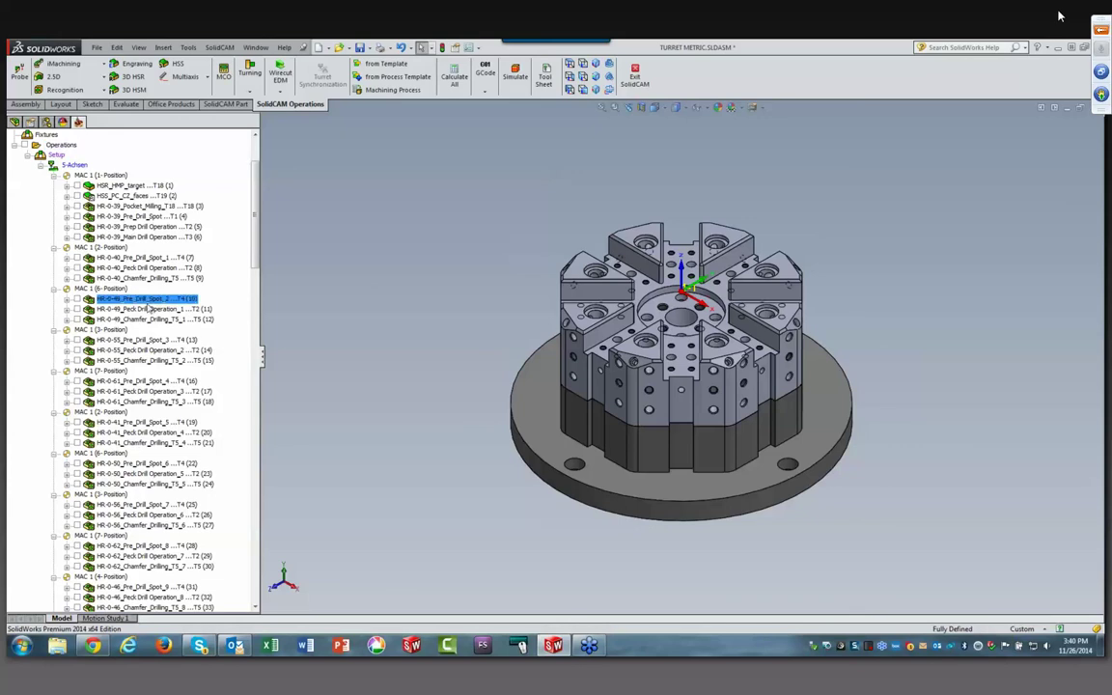
{"action": "left_click", "coordinate": [150, 309], "text": "ctrl"}
{"action": "left_click_drag", "start_coordinate": [150, 309], "coordinate": [137, 282]}
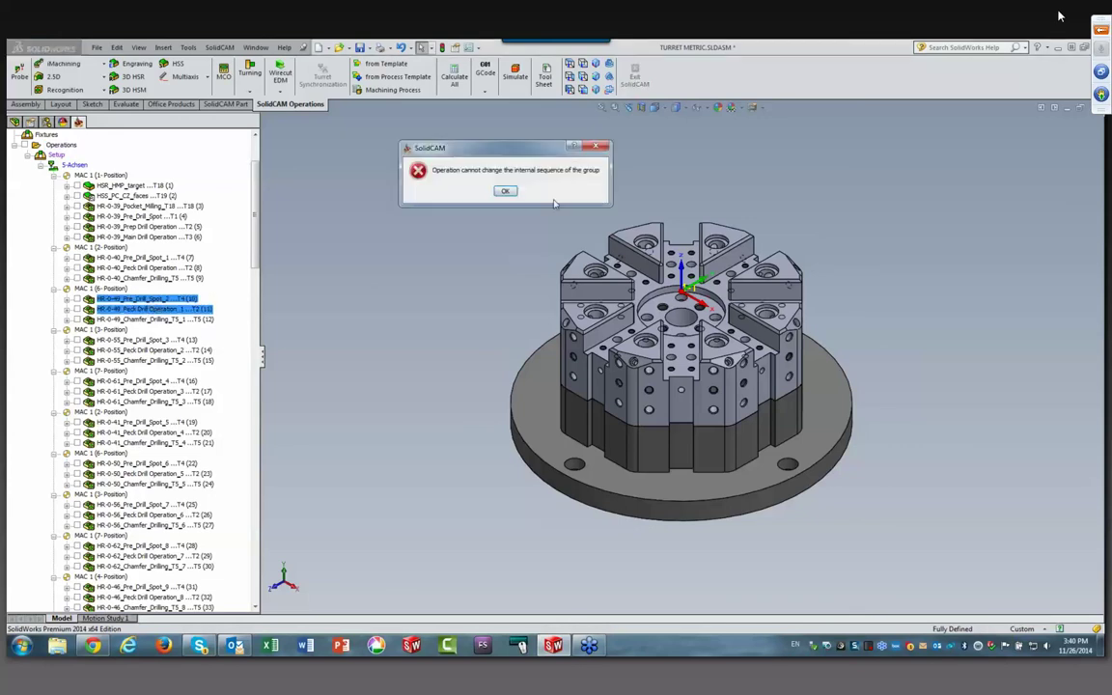
{"action": "left_click", "coordinate": [504, 191]}
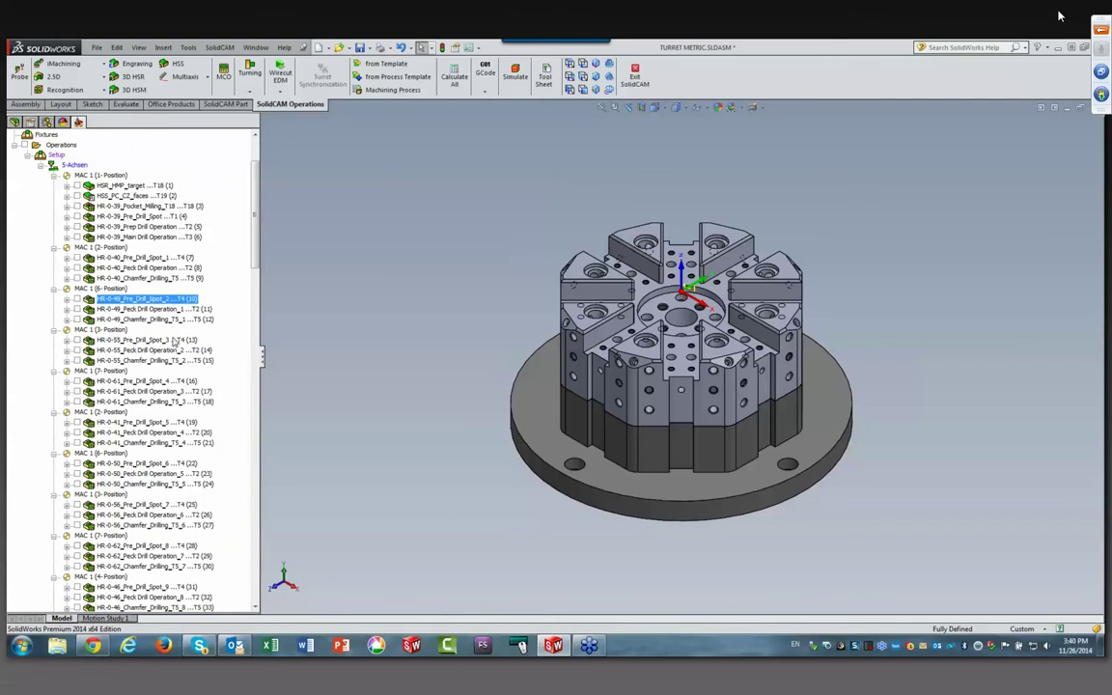
Step: Try to move the T4 operations from HR-0-49_Pre_Drill_Spot_2 to HR-0-69_Pre_Drill_Spot_29 together next to HR-0-39_Pre_Drill_Spot under MAC 1 (1-Position)
{"action": "left_click", "coordinate": [162, 340], "text": "ctrl"}
{"action": "left_click", "coordinate": [162, 383], "text": "ctrl"}
{"action": "left_click", "coordinate": [181, 423], "text": "ctrl"}
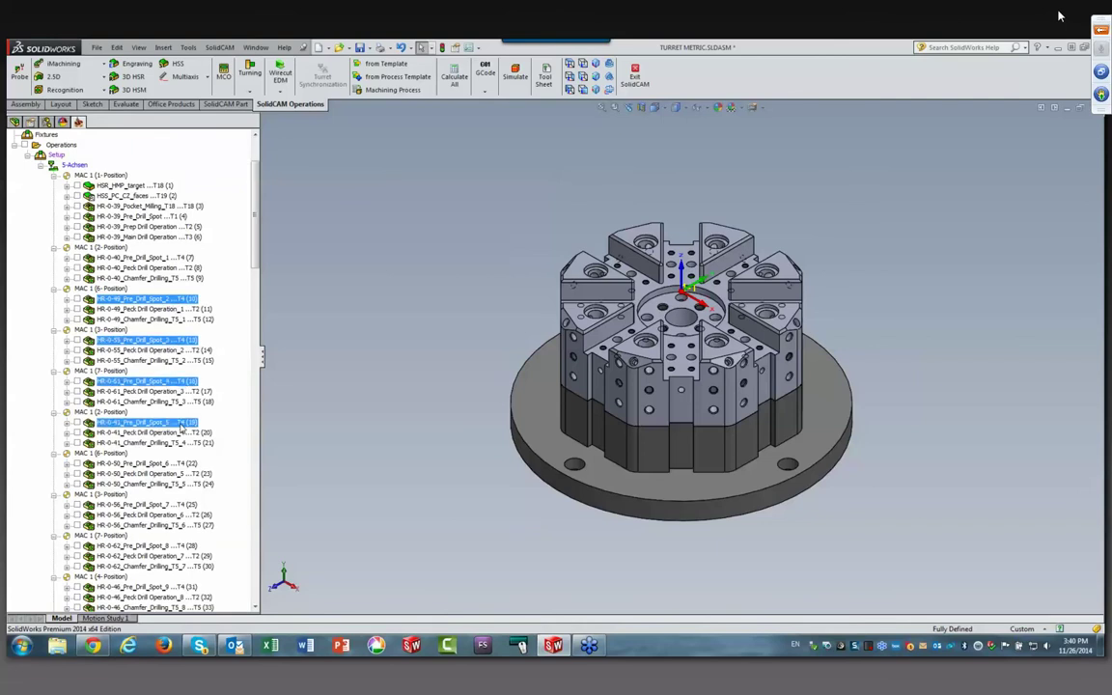
{"action": "scroll", "coordinate": [217, 425], "scroll_direction": "down", "scroll_amount": 1}
{"action": "left_click", "coordinate": [183, 432], "text": "ctrl"}
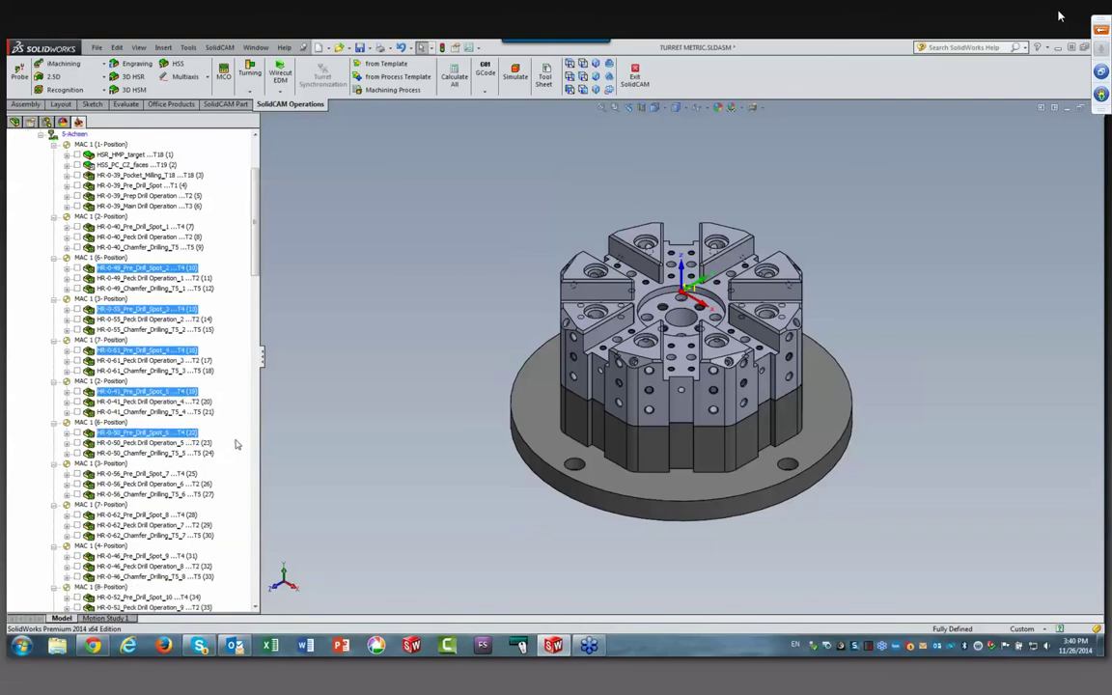
{"action": "scroll", "coordinate": [236, 444], "scroll_direction": "down", "scroll_amount": 3}
{"action": "left_click", "coordinate": [166, 382], "text": "ctrl"}
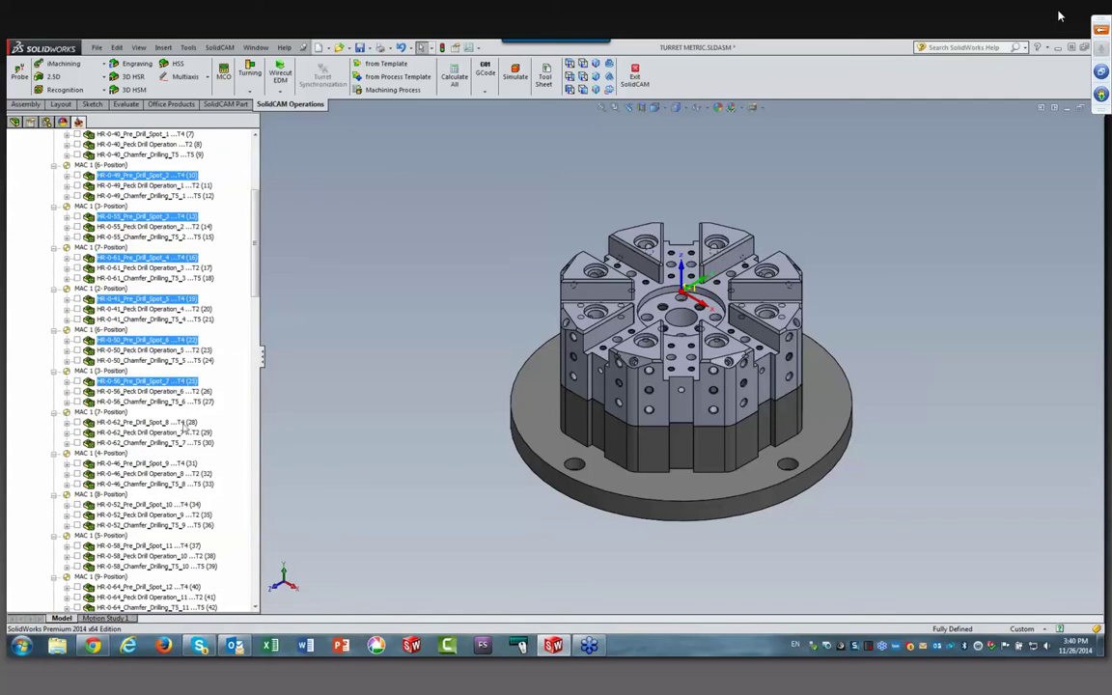
{"action": "left_click", "coordinate": [182, 423], "text": "ctrl"}
{"action": "scroll", "coordinate": [233, 444], "scroll_direction": "down", "scroll_amount": 3}
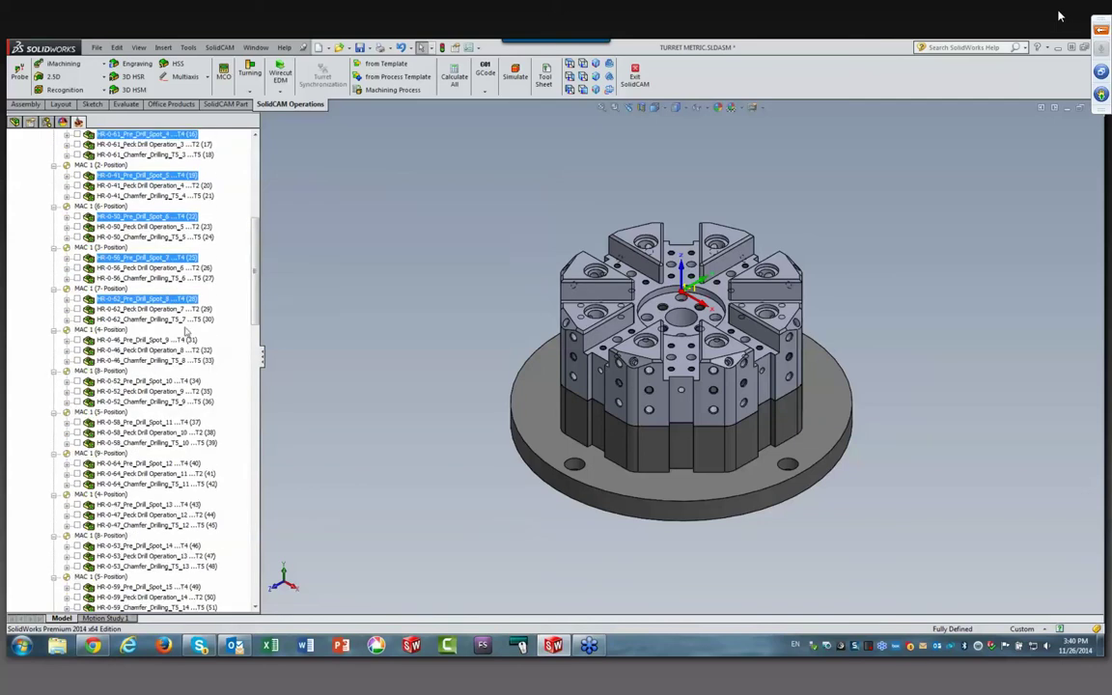
{"action": "left_click", "coordinate": [164, 340], "text": "ctrl"}
{"action": "left_click", "coordinate": [178, 381], "text": "ctrl"}
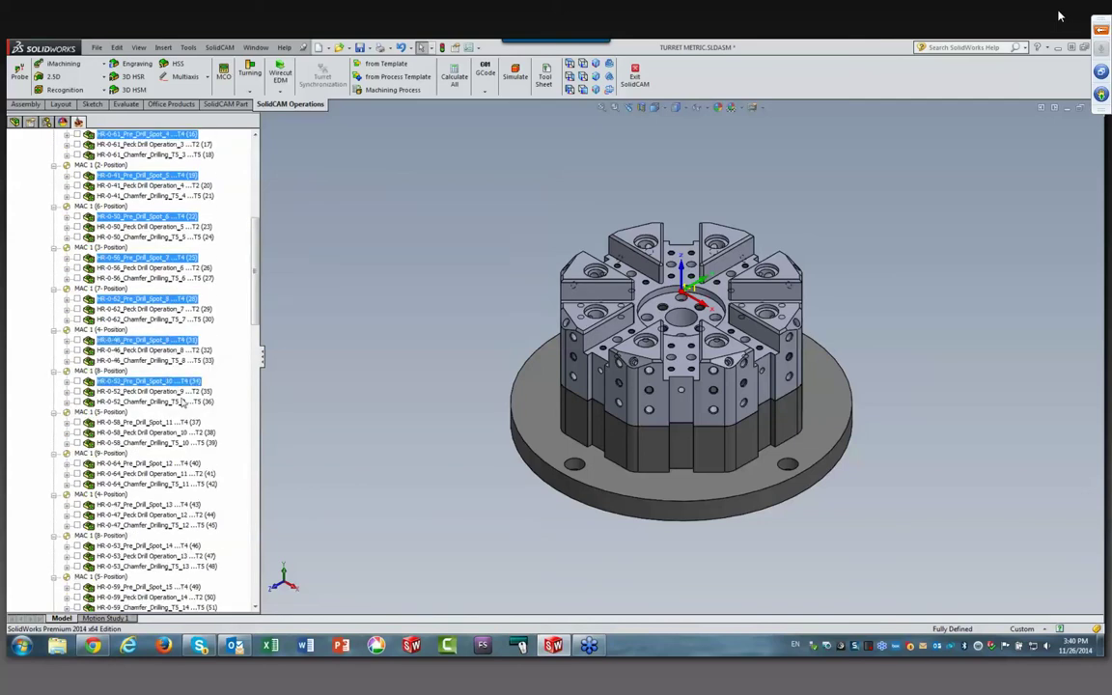
{"action": "left_click", "coordinate": [179, 422], "text": "ctrl"}
{"action": "left_click", "coordinate": [178, 463], "text": "ctrl"}
{"action": "left_click", "coordinate": [180, 504], "text": "ctrl"}
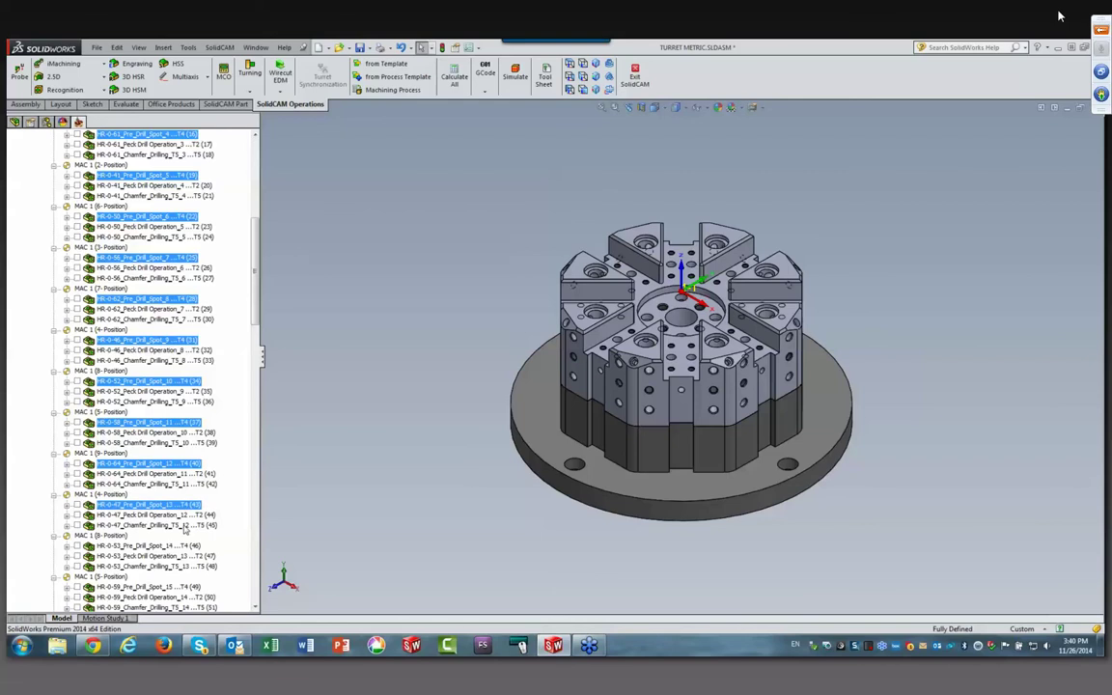
{"action": "left_click", "coordinate": [180, 545], "text": "ctrl"}
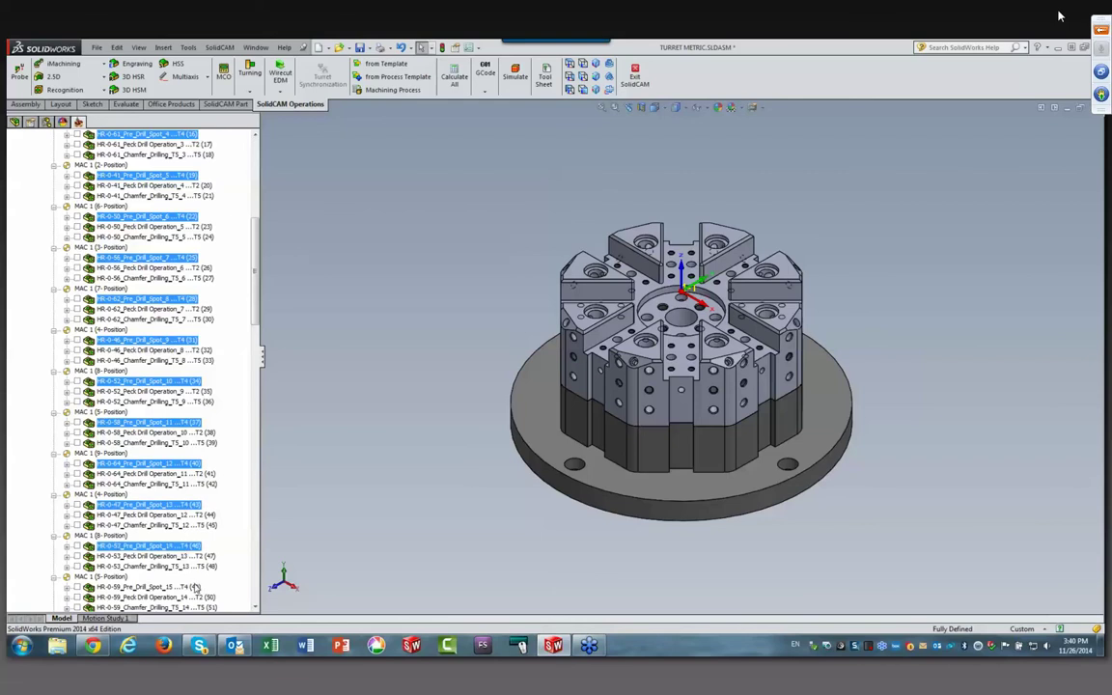
{"action": "left_click", "coordinate": [194, 586], "text": "ctrl"}
{"action": "scroll", "coordinate": [218, 507], "scroll_direction": "down", "scroll_amount": 6}
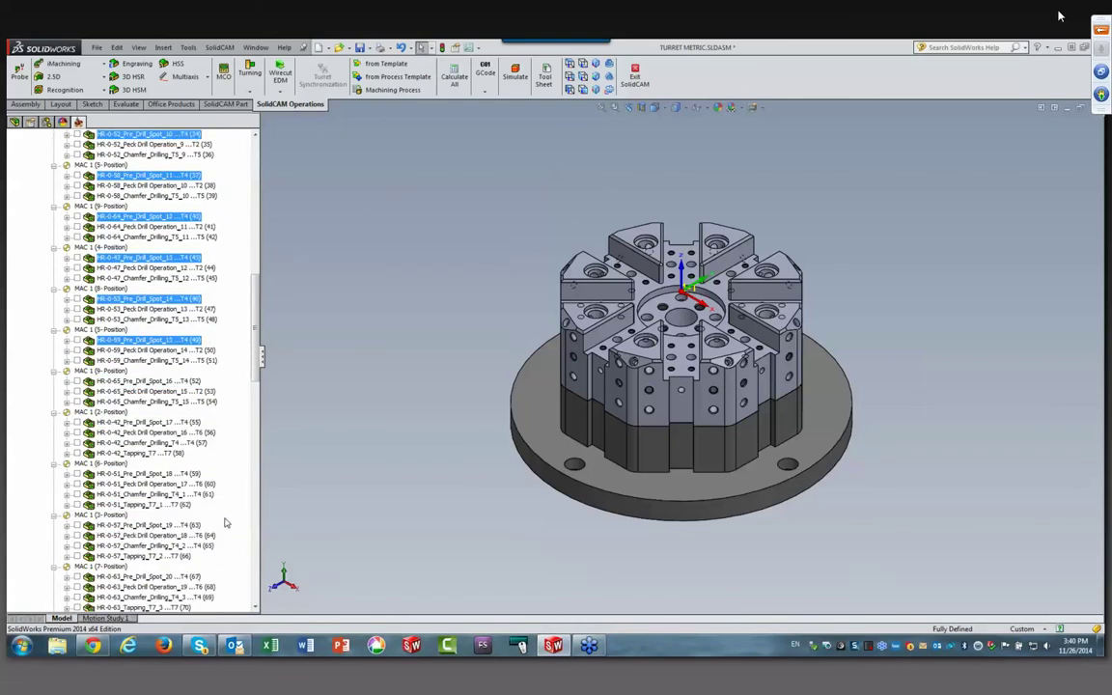
{"action": "left_click", "coordinate": [184, 381], "text": "ctrl"}
{"action": "left_click", "coordinate": [196, 423], "text": "ctrl"}
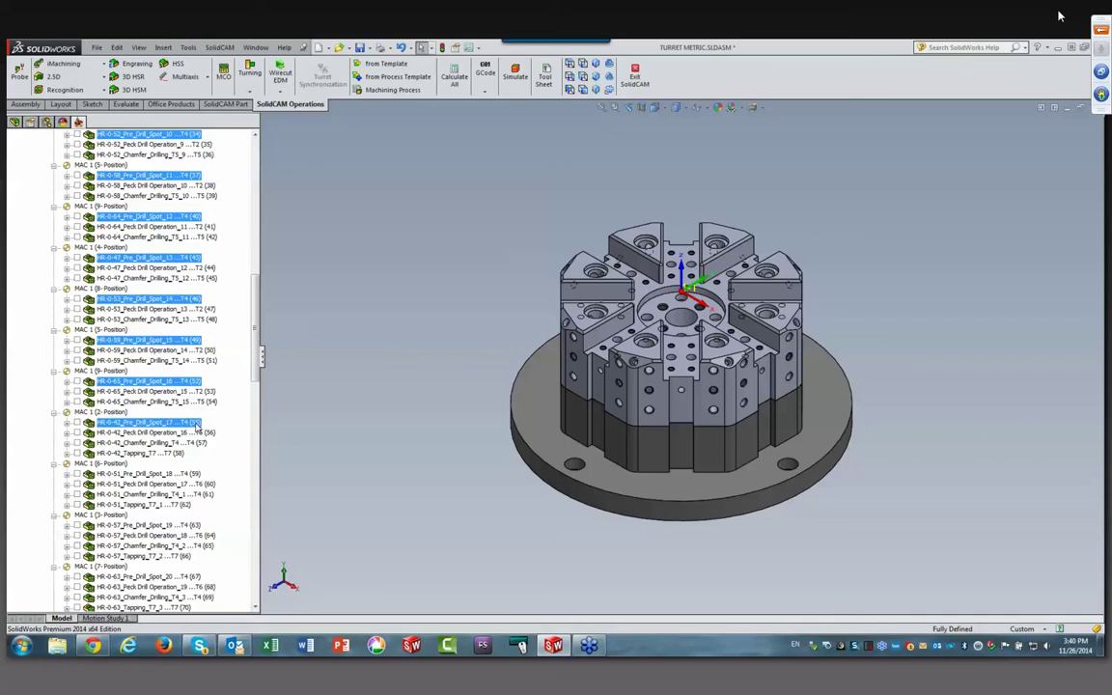
{"action": "left_click", "coordinate": [174, 473], "text": "ctrl"}
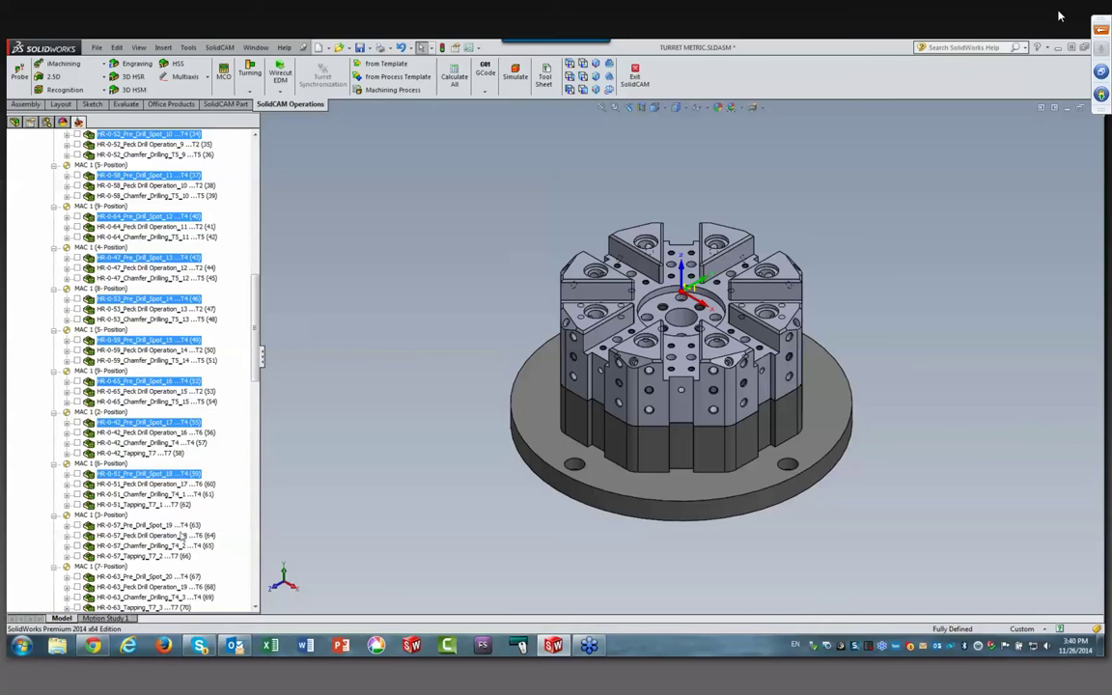
{"action": "left_click", "coordinate": [166, 525], "text": "ctrl"}
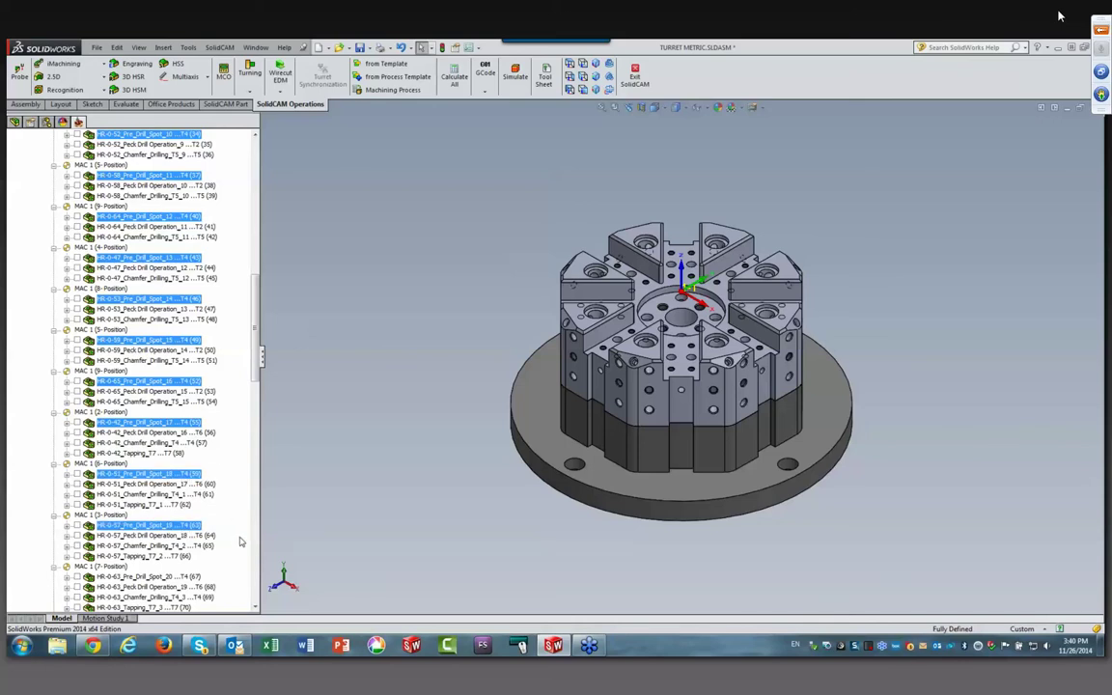
{"action": "scroll", "coordinate": [240, 539], "scroll_direction": "down", "scroll_amount": 5}
{"action": "left_click", "coordinate": [181, 423], "text": "ctrl"}
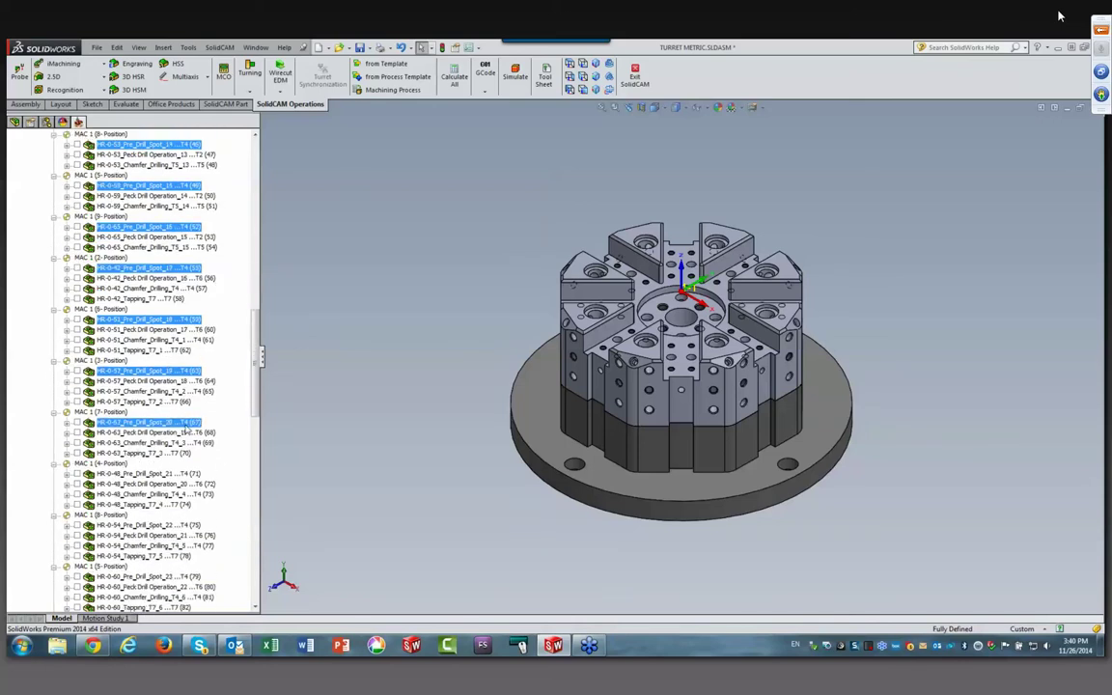
{"action": "left_click", "coordinate": [178, 474], "text": "ctrl"}
{"action": "left_click", "coordinate": [198, 526], "text": "ctrl"}
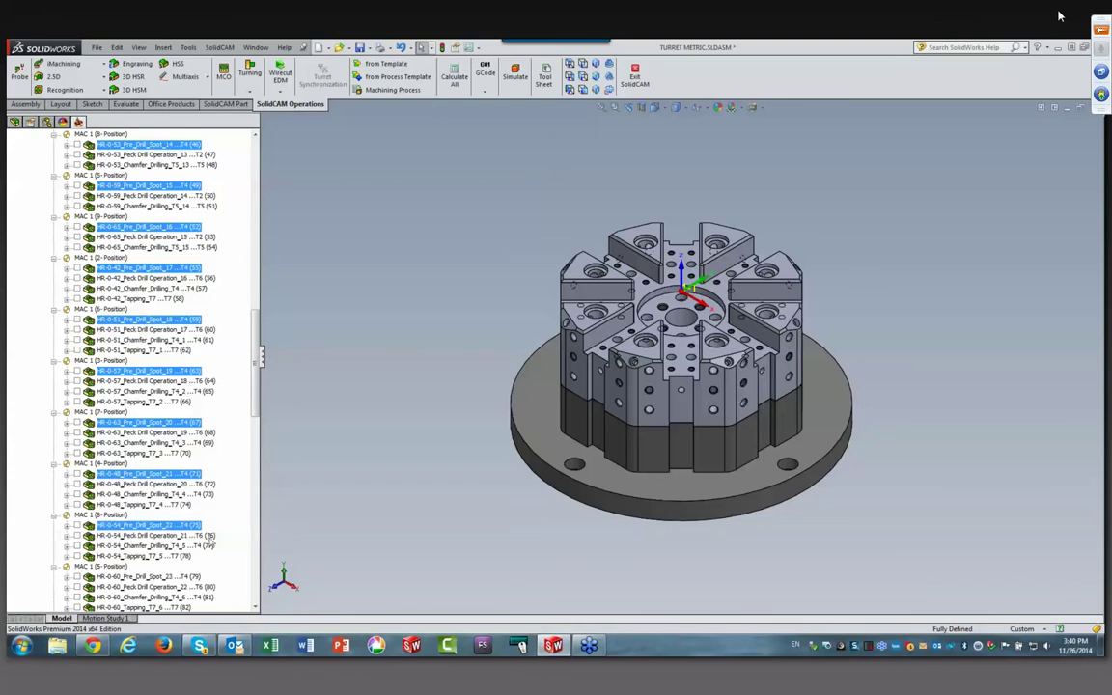
{"action": "left_click", "coordinate": [174, 577], "text": "ctrl"}
{"action": "scroll", "coordinate": [226, 468], "scroll_direction": "down", "scroll_amount": 6}
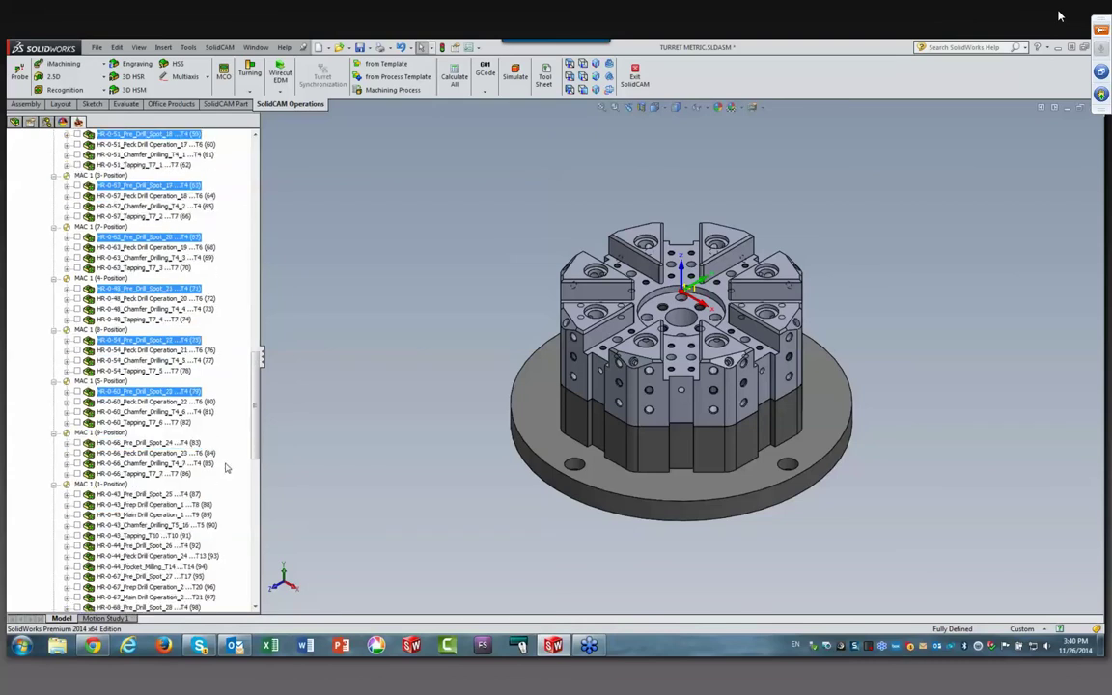
{"action": "left_click", "coordinate": [183, 443], "text": "ctrl"}
{"action": "left_click", "coordinate": [205, 494], "text": "ctrl"}
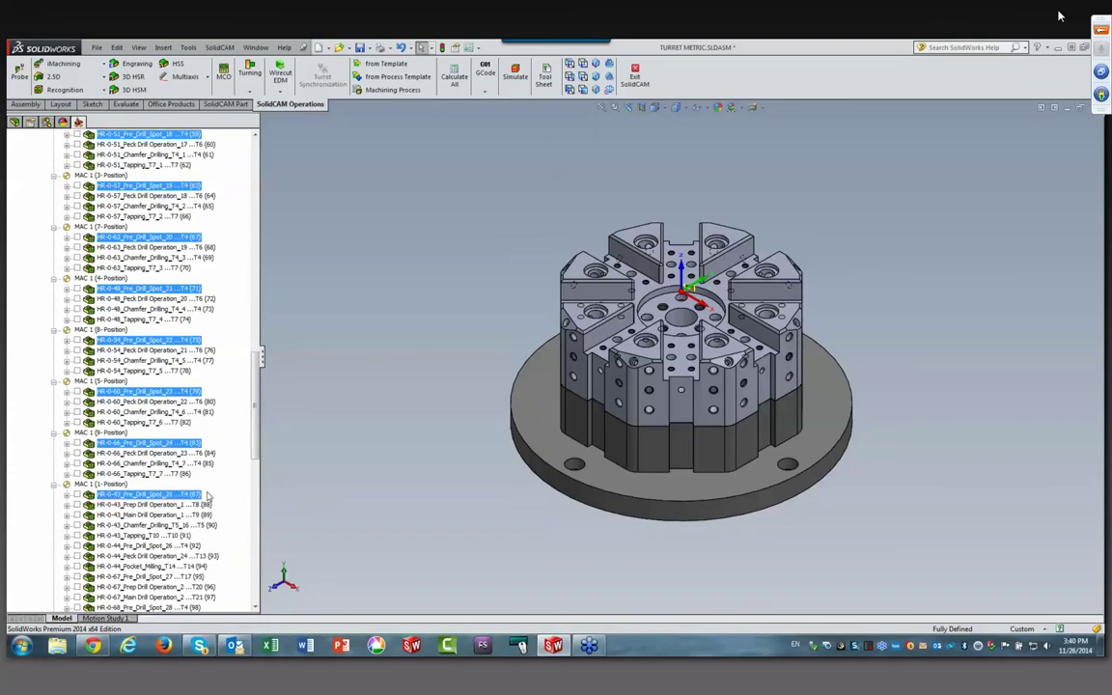
{"action": "left_click", "coordinate": [183, 546], "text": "ctrl"}
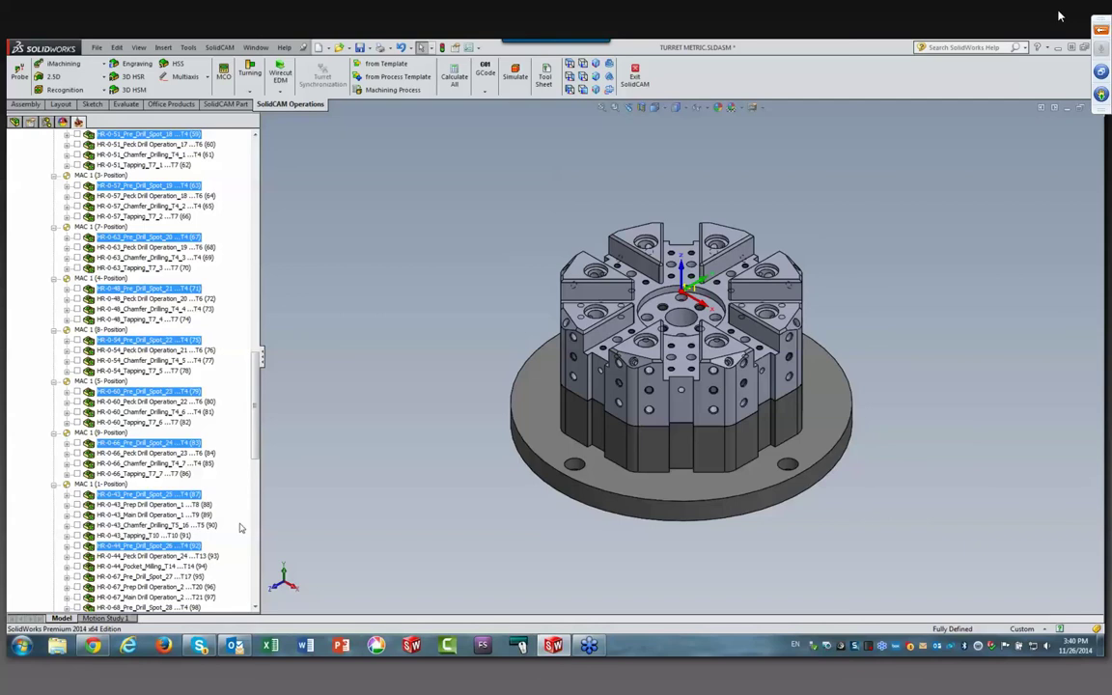
{"action": "scroll", "coordinate": [241, 527], "scroll_direction": "down", "scroll_amount": 4}
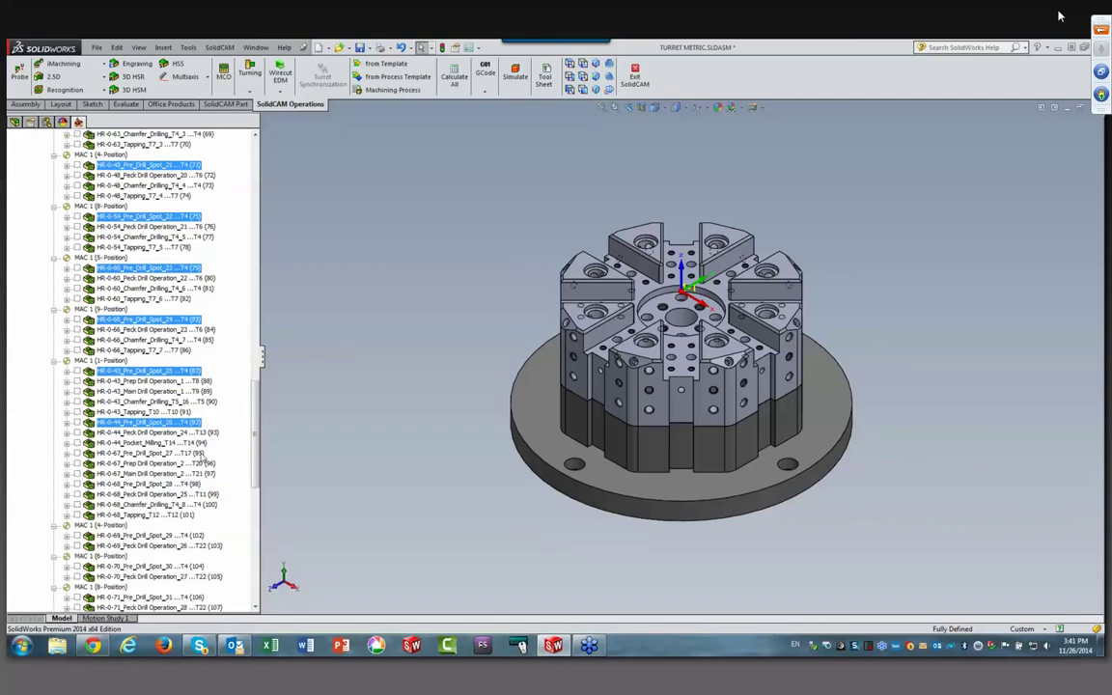
{"action": "left_click", "coordinate": [185, 504], "text": "ctrl"}
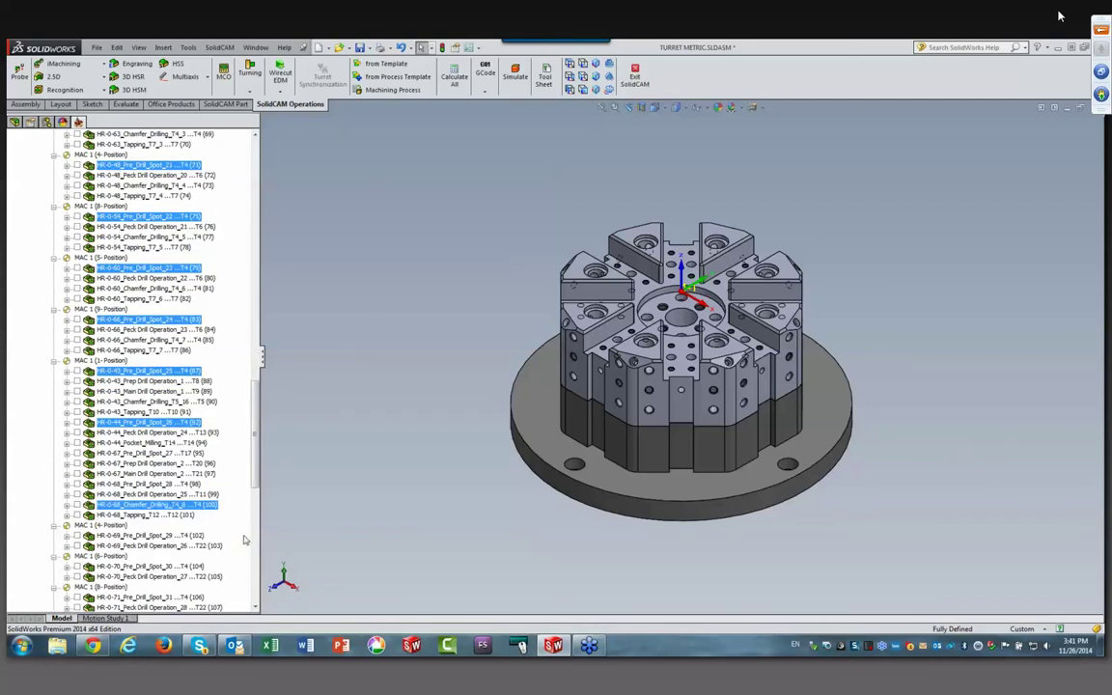
{"action": "left_click", "coordinate": [178, 536], "text": "ctrl"}
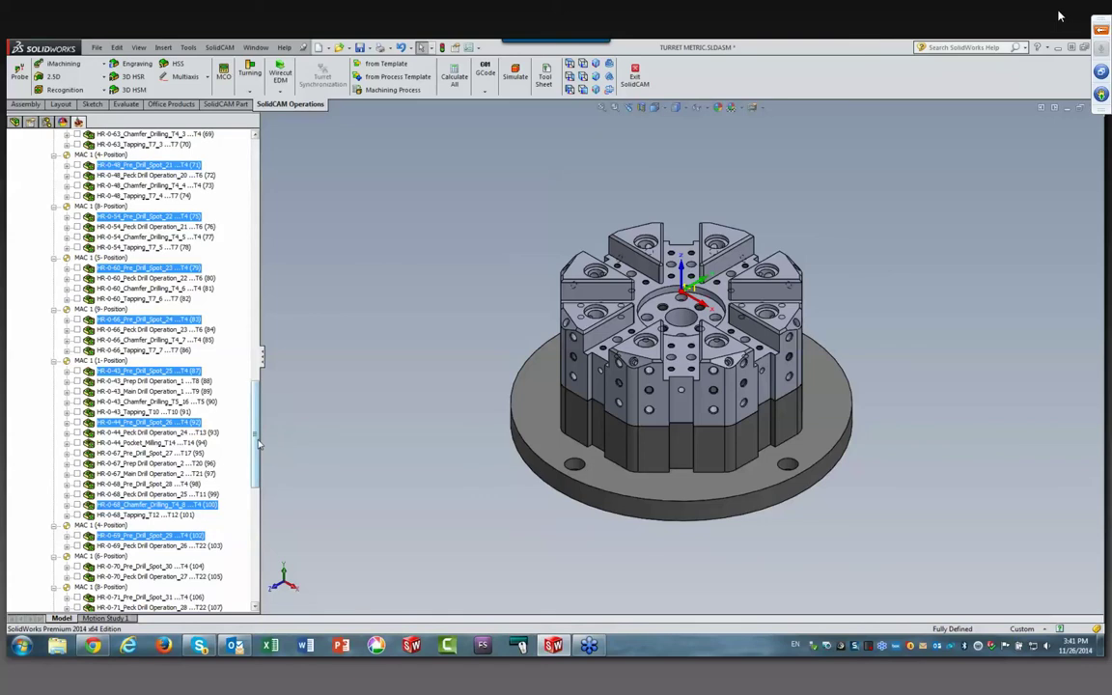
{"action": "scroll", "coordinate": [258, 444], "scroll_direction": "up", "scroll_amount": 20}
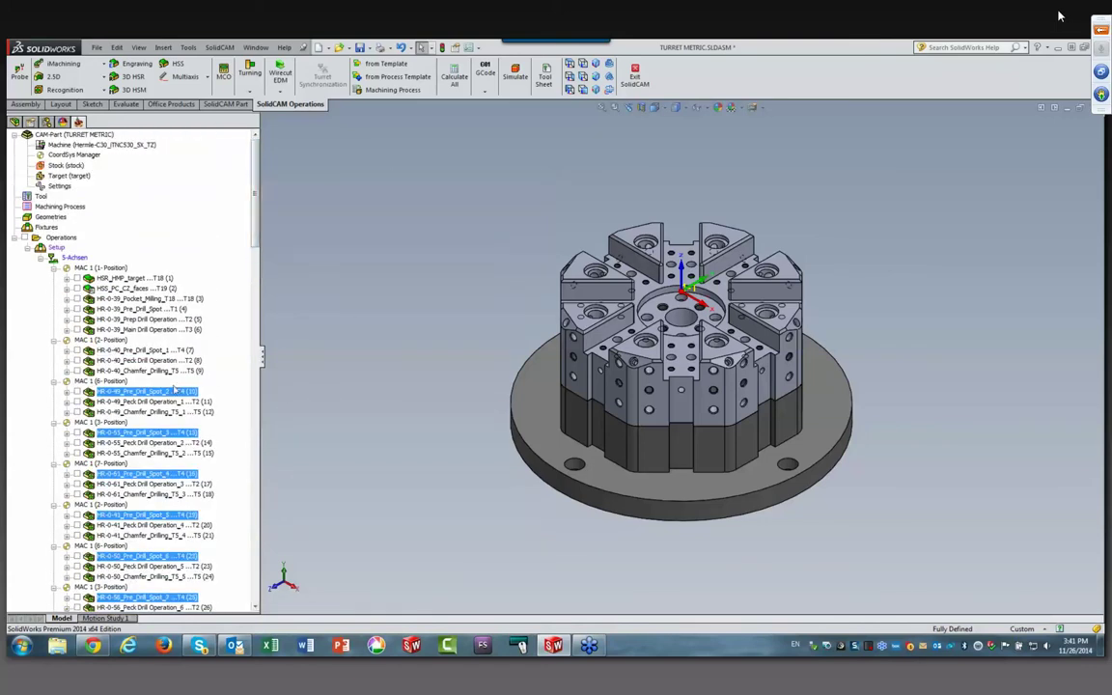
{"action": "left_click", "coordinate": [148, 319], "text": "ctrl"}
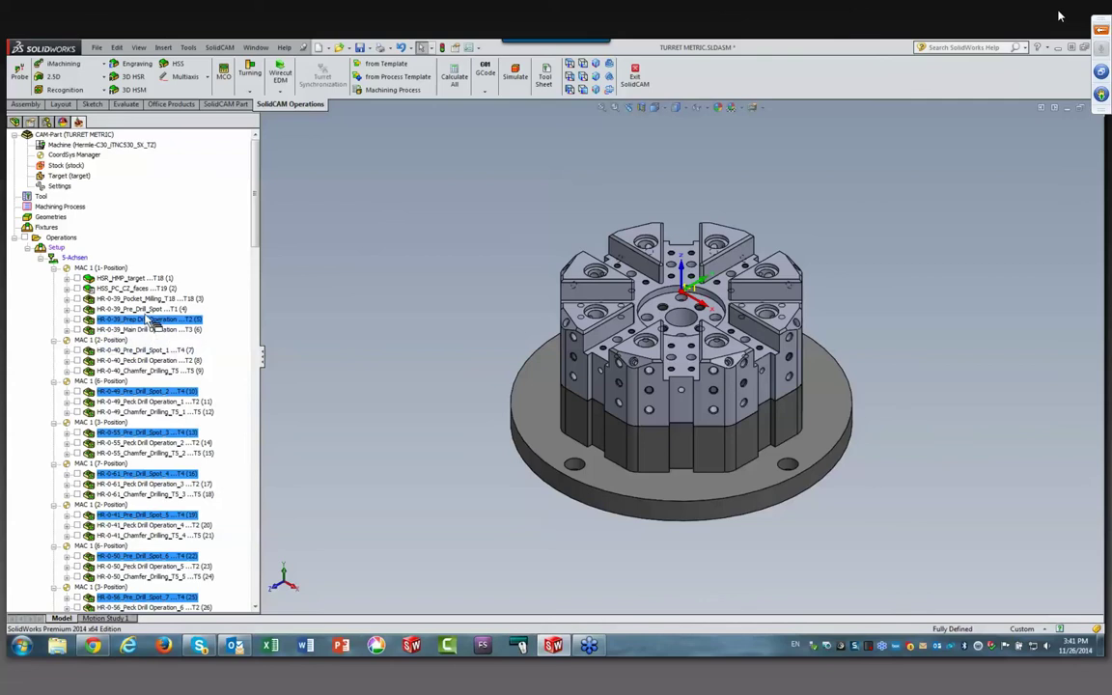
{"action": "left_click", "coordinate": [148, 319], "text": "ctrl"}
{"action": "left_click", "coordinate": [150, 310], "text": "ctrl"}
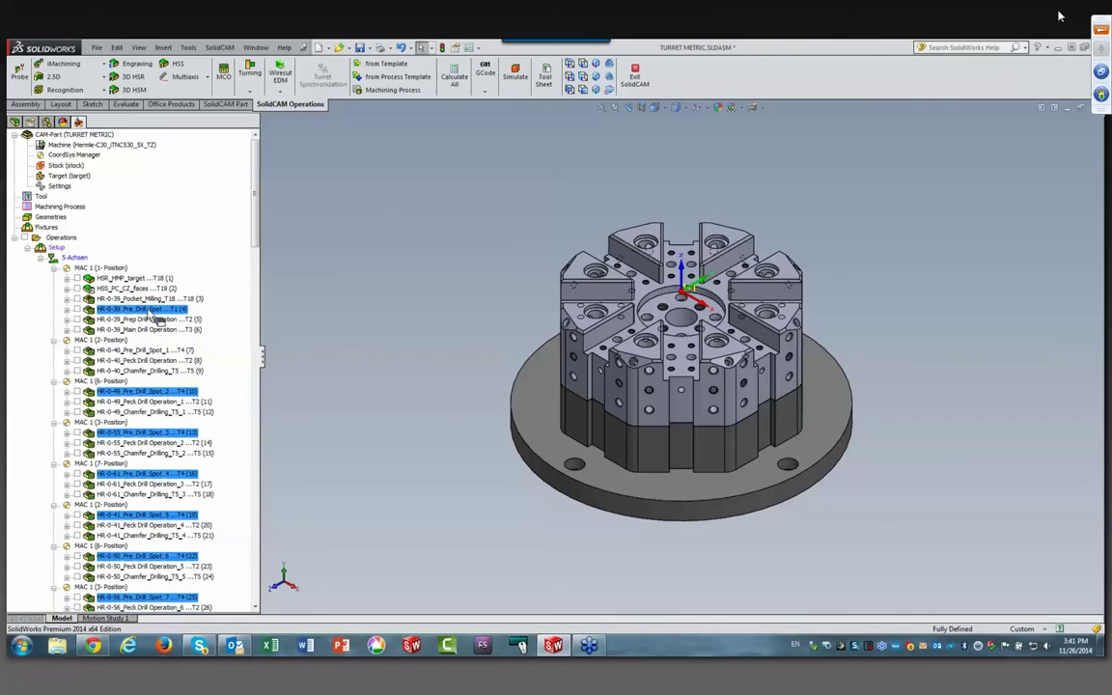
{"action": "left_click_drag", "start_coordinate": [157, 317], "coordinate": [511, 193]}
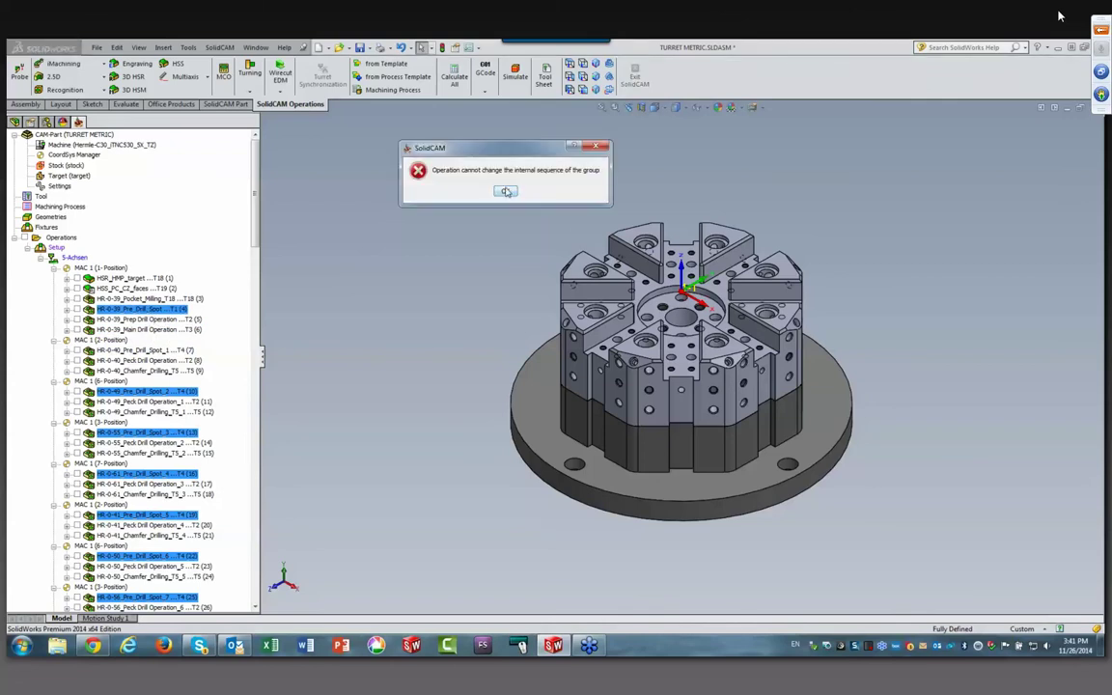
{"action": "left_click", "coordinate": [505, 191]}
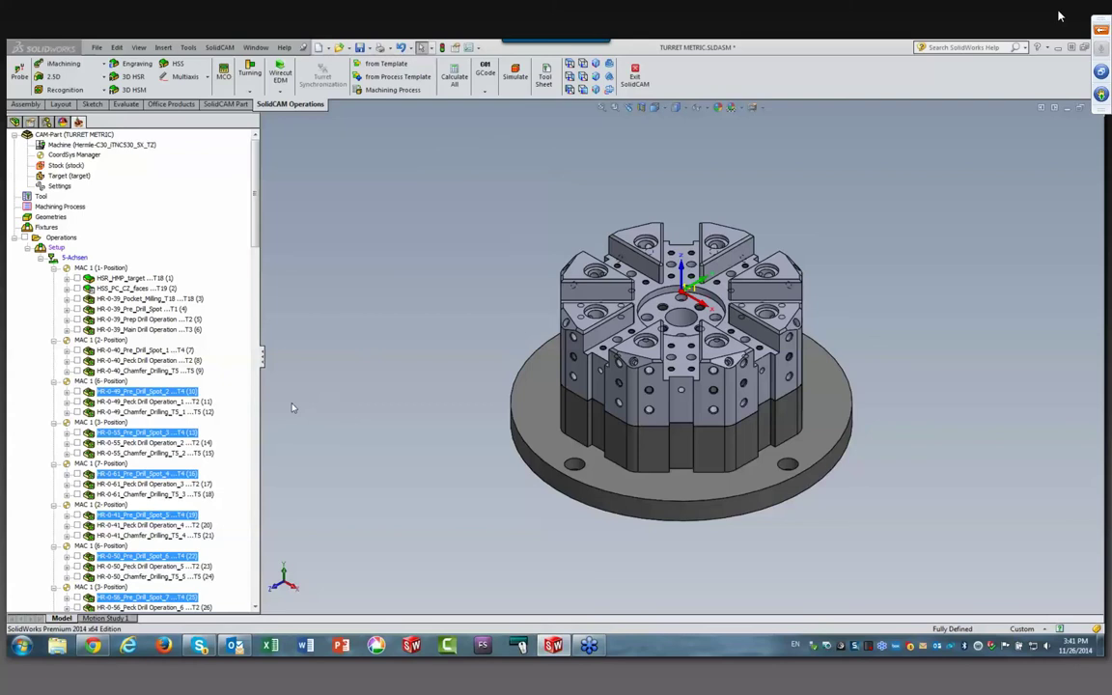
{"action": "left_click", "coordinate": [124, 391]}
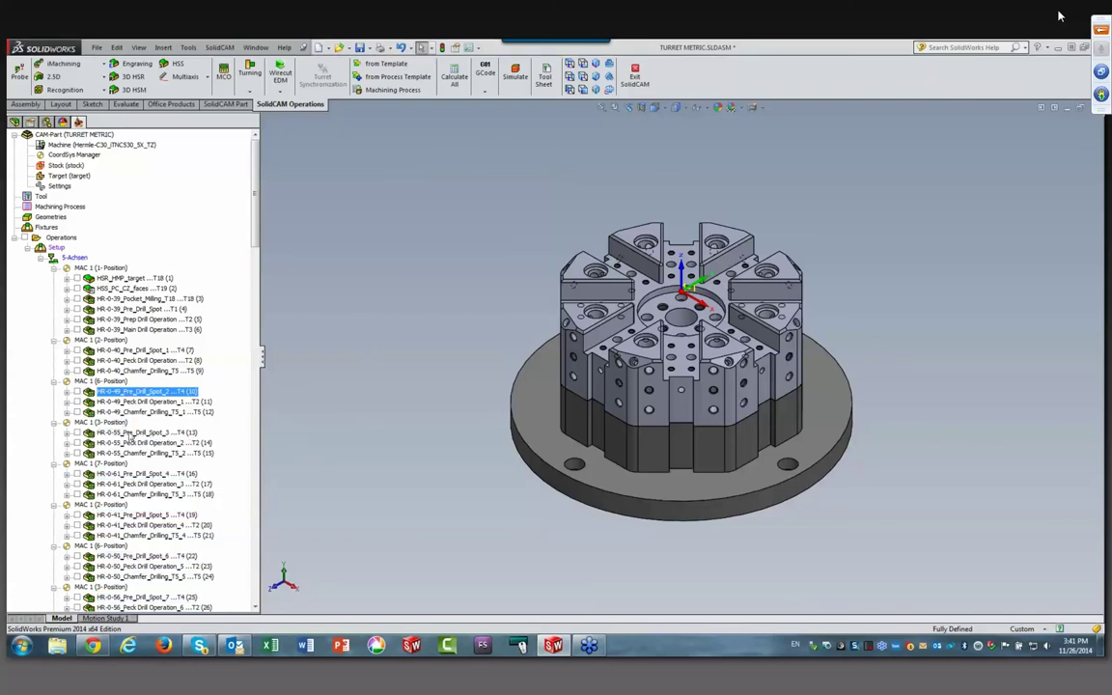
Step: Move the T4 spot drilling operations HR-0-49_Pre_Drill_Spot_2 through HR-0-50_Pre_Drill_Spot_6 together to directly after HR-0-39_Pre_Drill_Spot under MAC 1 (1-Position)
{"action": "left_click", "coordinate": [130, 433], "text": "ctrl"}
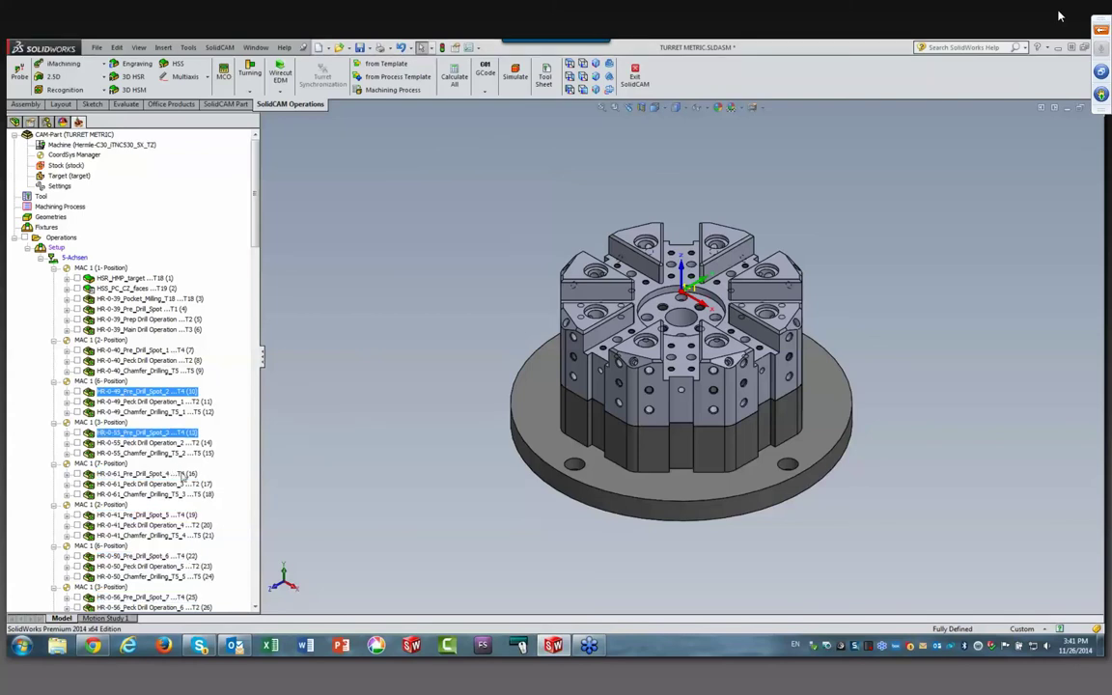
{"action": "left_click", "coordinate": [155, 473], "text": "ctrl"}
{"action": "left_click", "coordinate": [169, 516], "text": "ctrl"}
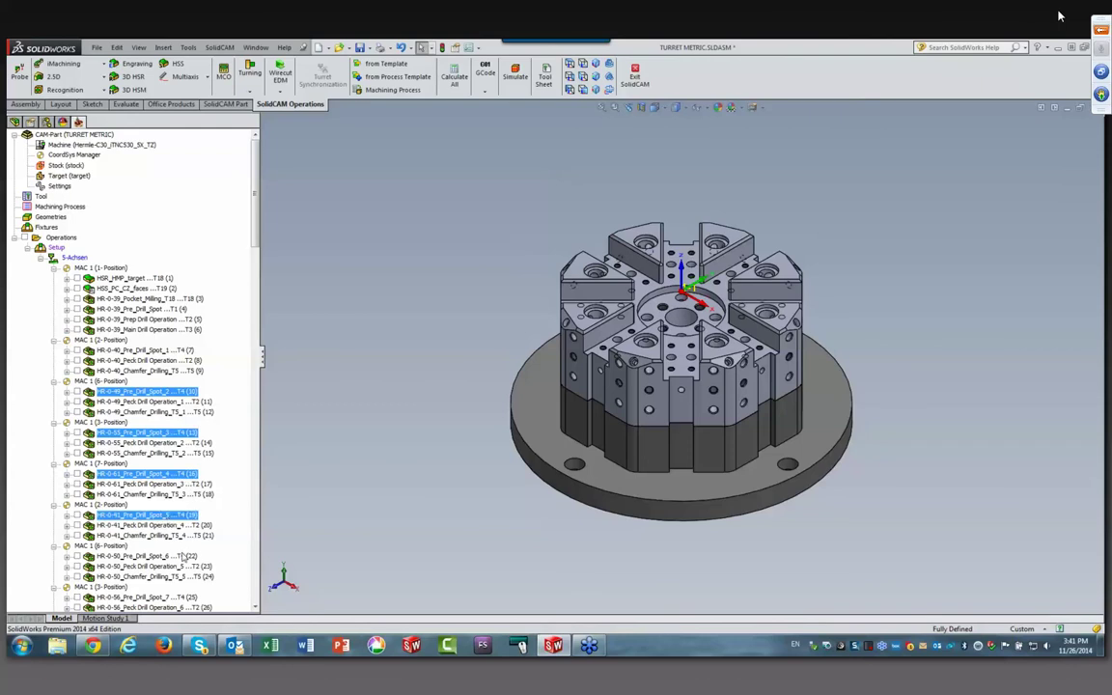
{"action": "left_click", "coordinate": [179, 558], "text": "ctrl"}
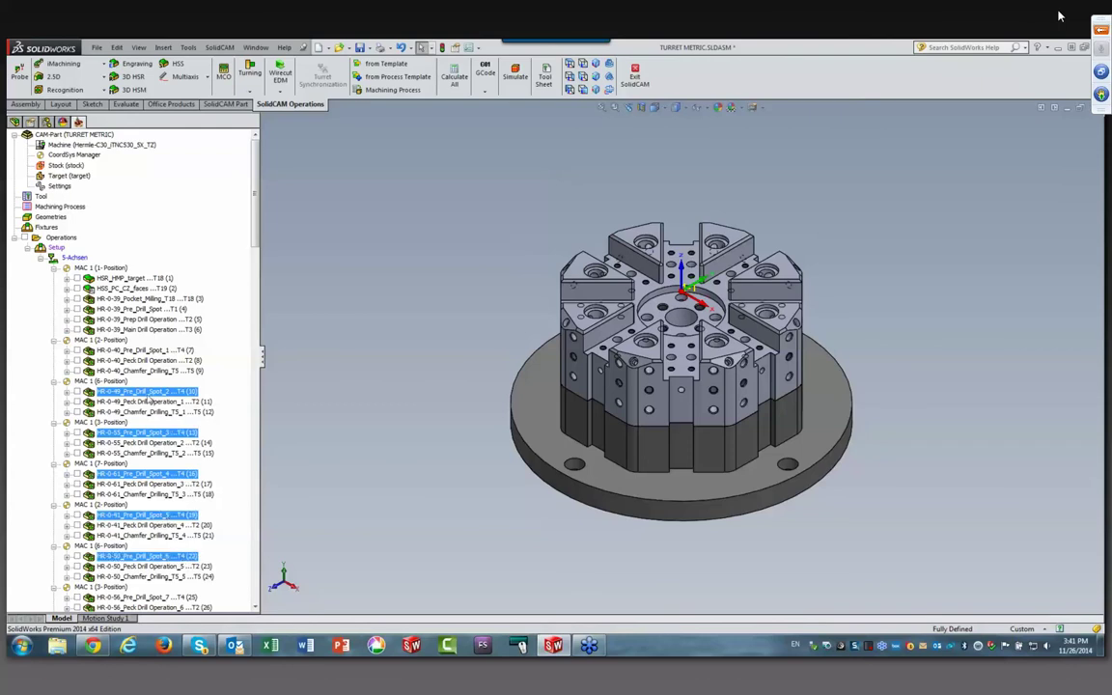
{"action": "left_click", "coordinate": [147, 309], "text": "ctrl"}
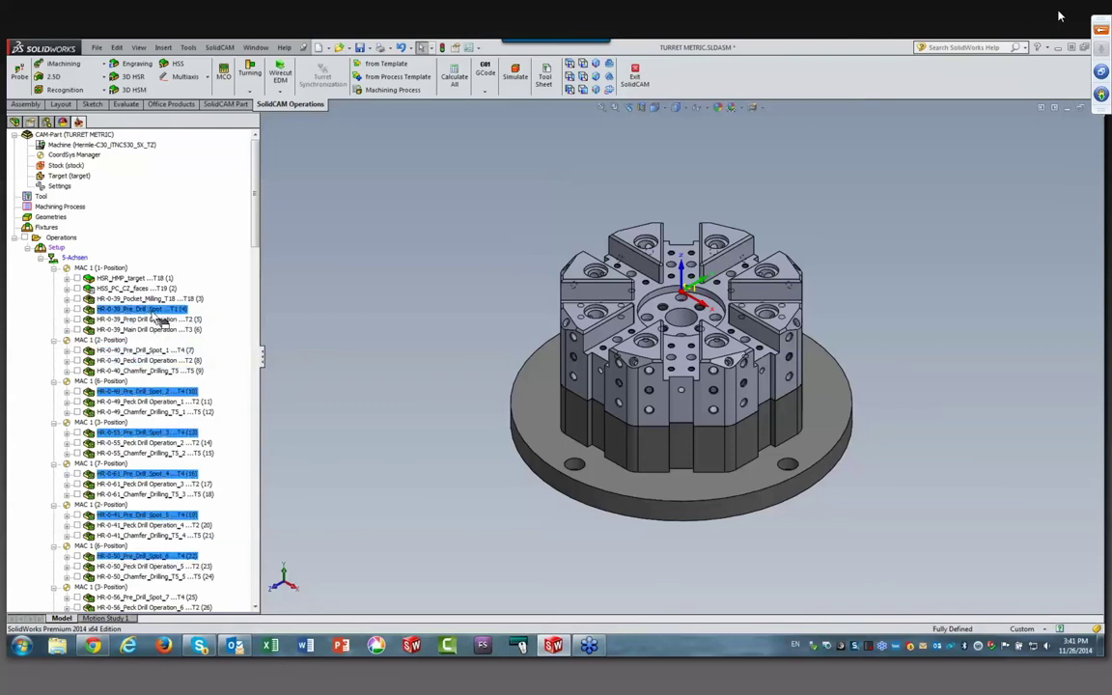
{"action": "left_click_drag", "start_coordinate": [157, 322], "coordinate": [155, 320]}
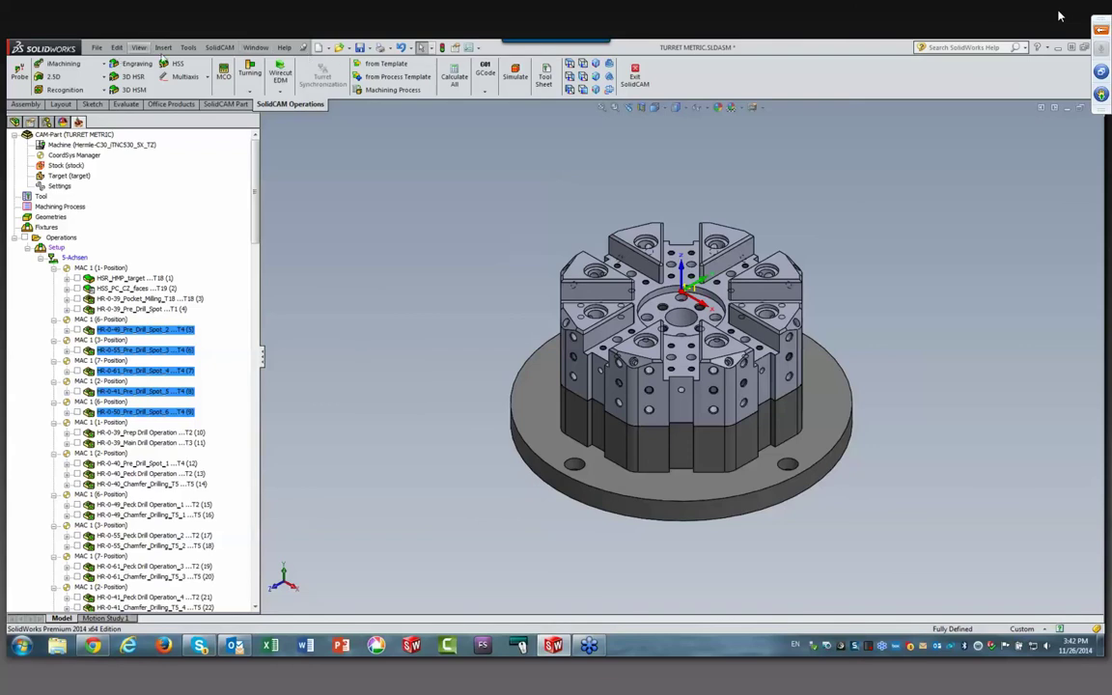
Step: Open the SolidCAM Milling help at the Automatic Feature Recognition and Machining chapter
{"action": "left_click", "coordinate": [283, 48]}
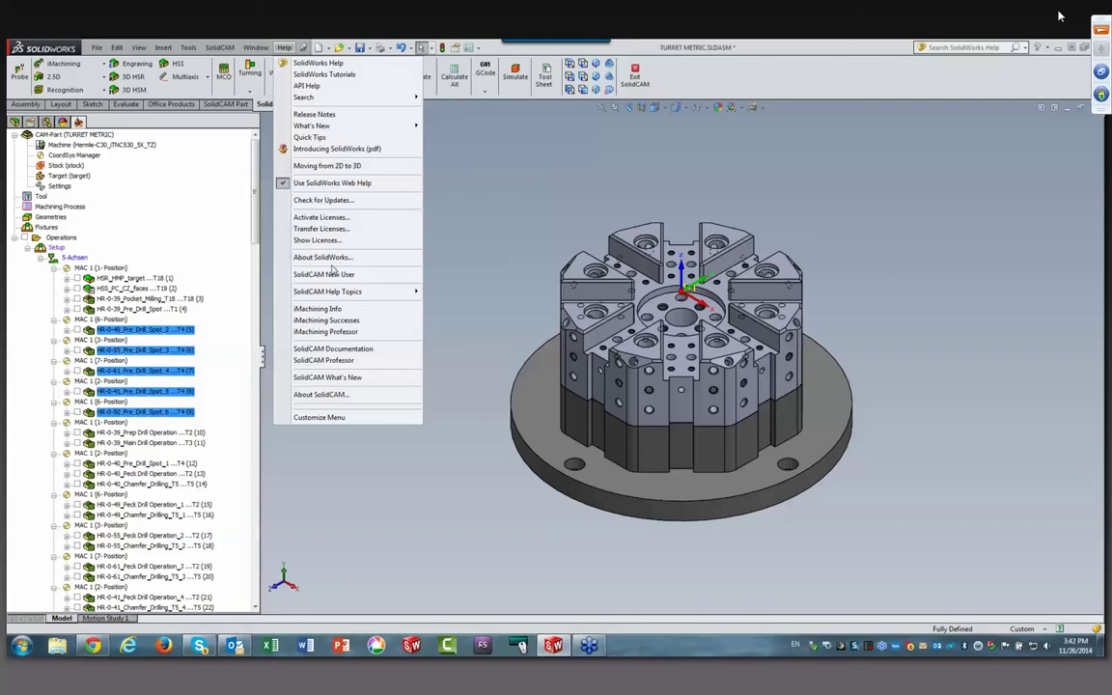
{"action": "mouse_move", "coordinate": [367, 291]}
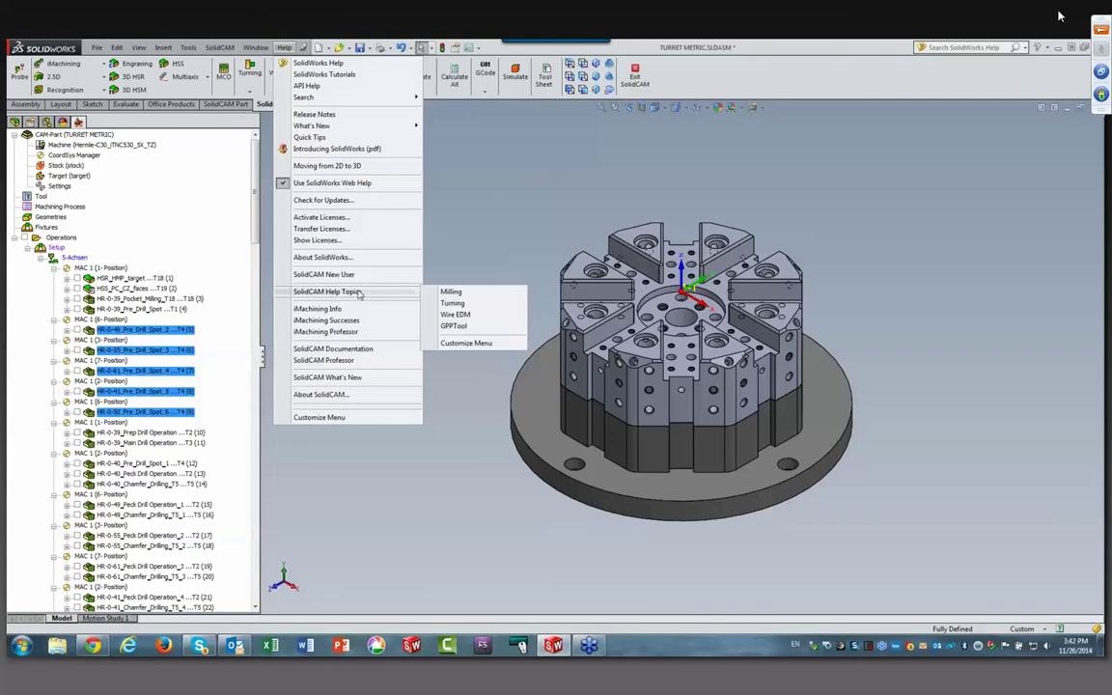
{"action": "left_click", "coordinate": [450, 291]}
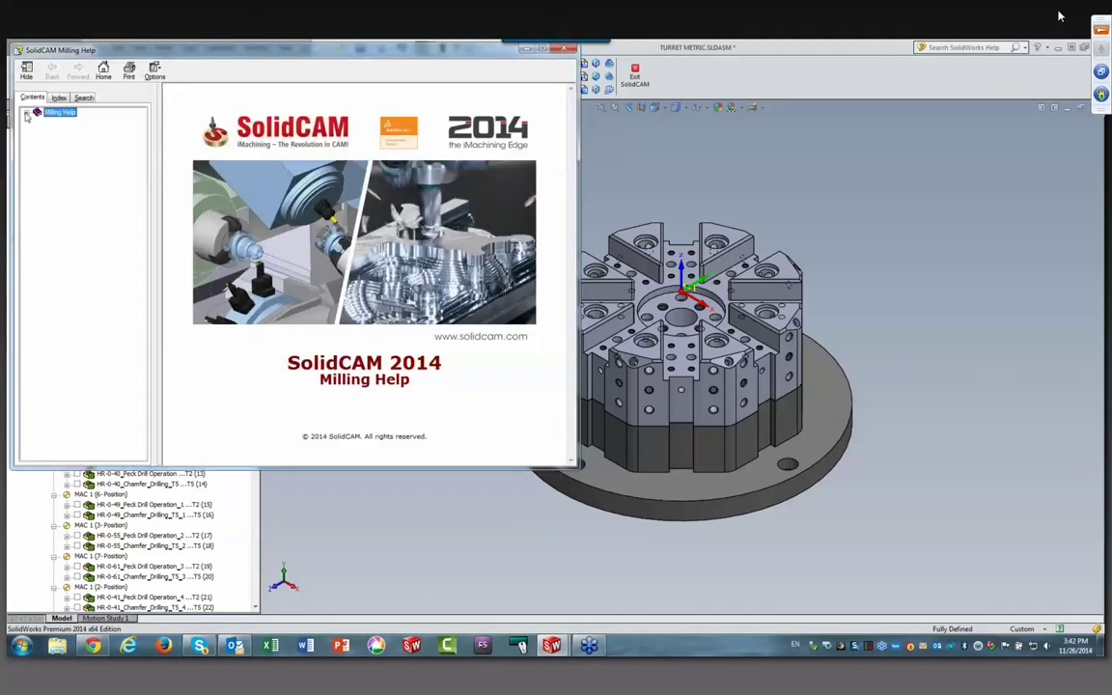
{"action": "left_click", "coordinate": [27, 115]}
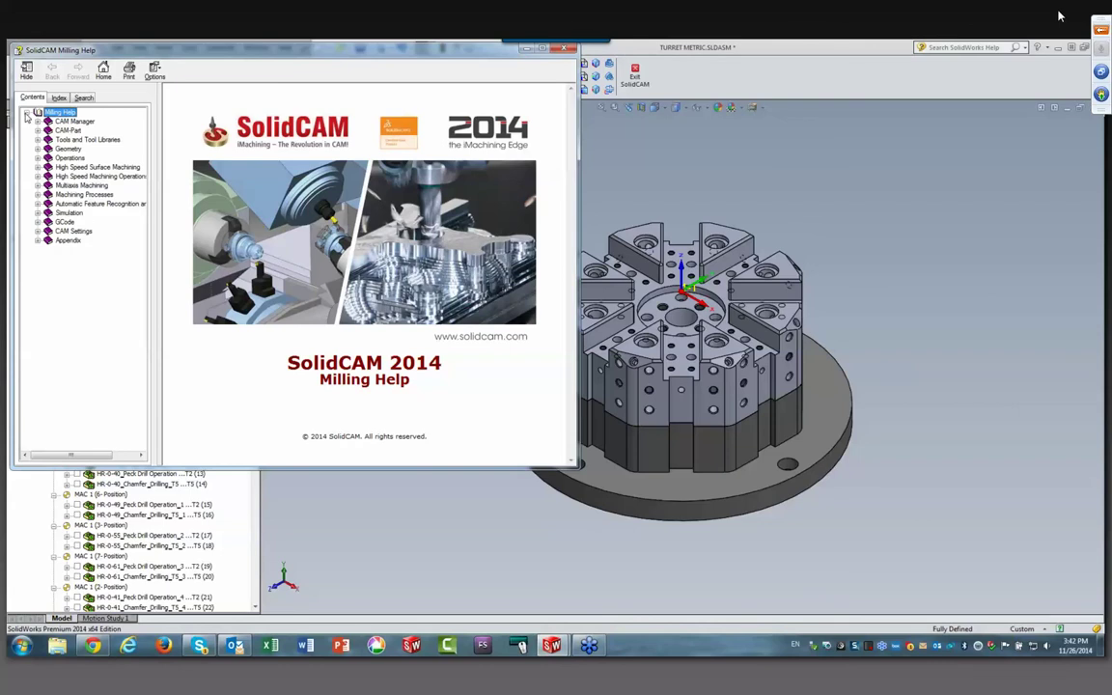
{"action": "left_click", "coordinate": [59, 204]}
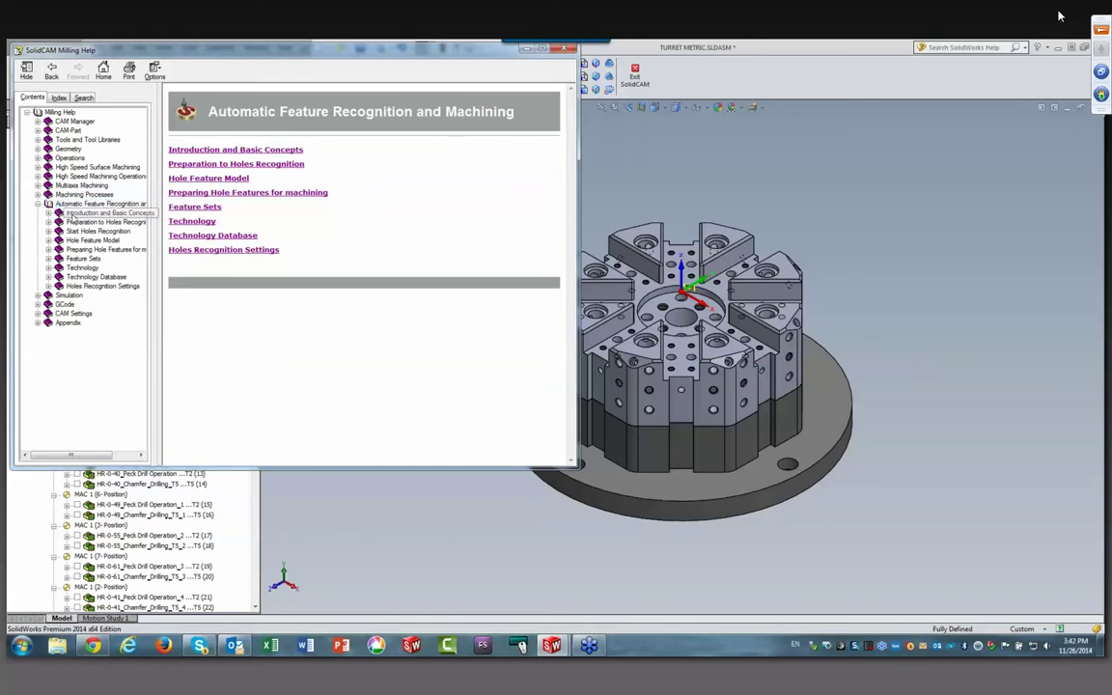
Step: Read the Introduction and Basic Concepts topics on hole feature types, from simple holes to holes with undercuts, and close the help
{"action": "left_click", "coordinate": [73, 214]}
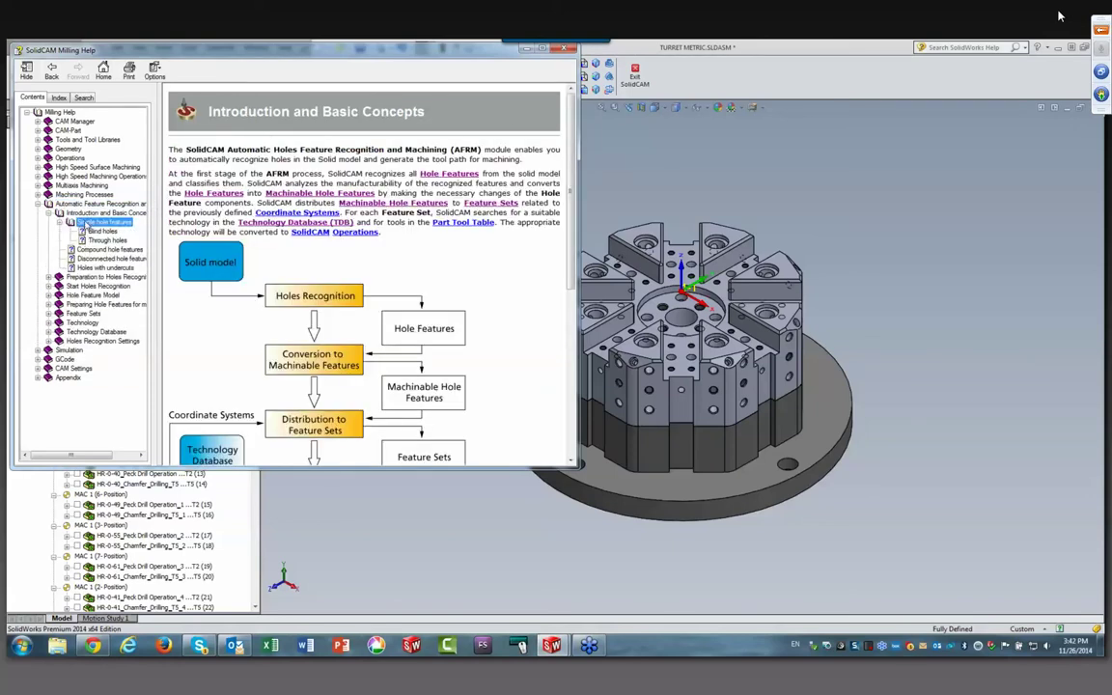
{"action": "left_click", "coordinate": [100, 231]}
{"action": "left_click", "coordinate": [104, 240]}
{"action": "left_click", "coordinate": [96, 250]}
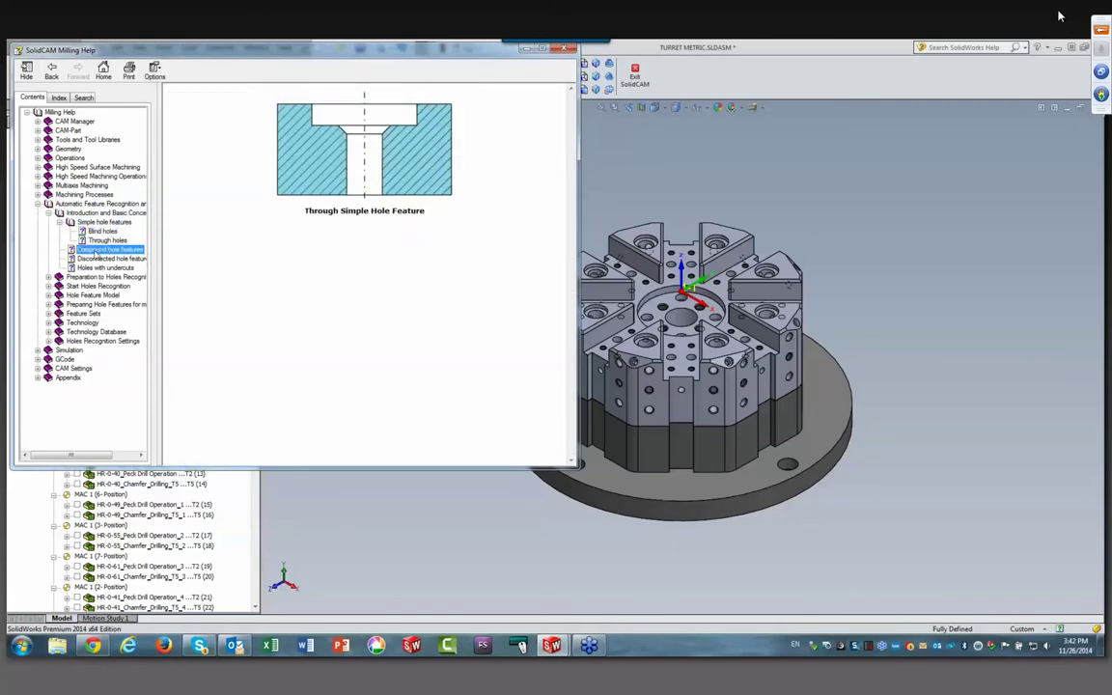
{"action": "left_click", "coordinate": [96, 241]}
{"action": "left_click", "coordinate": [91, 250]}
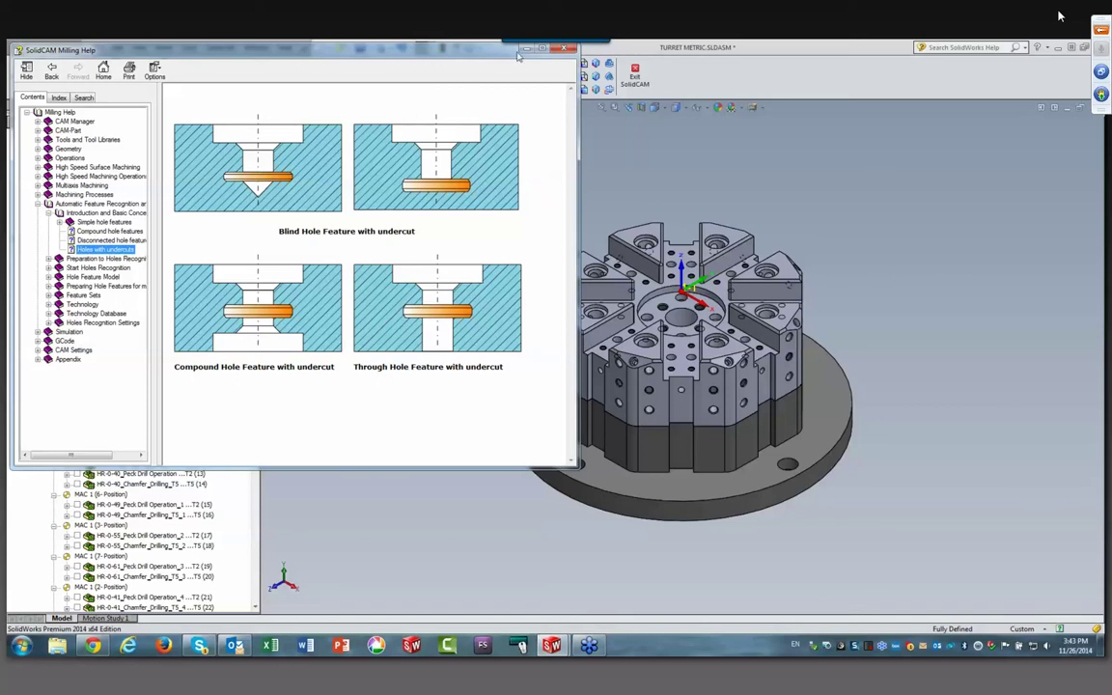
{"action": "left_click", "coordinate": [567, 50]}
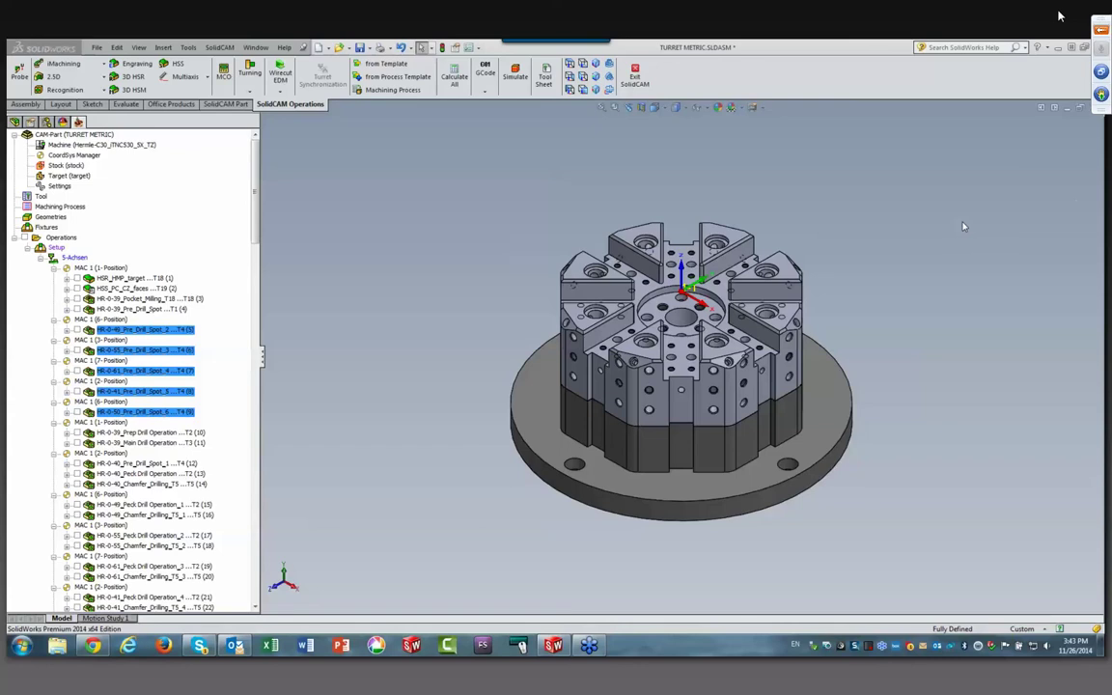
{"action": "mouse_move", "coordinate": [962, 227]}
{"action": "middle_mouse_down"}
{"action": "mouse_move", "coordinate": [935, 231]}
{"action": "mouse_move", "coordinate": [954, 212]}
{"action": "mouse_move", "coordinate": [965, 234]}
{"action": "middle_mouse_up"}
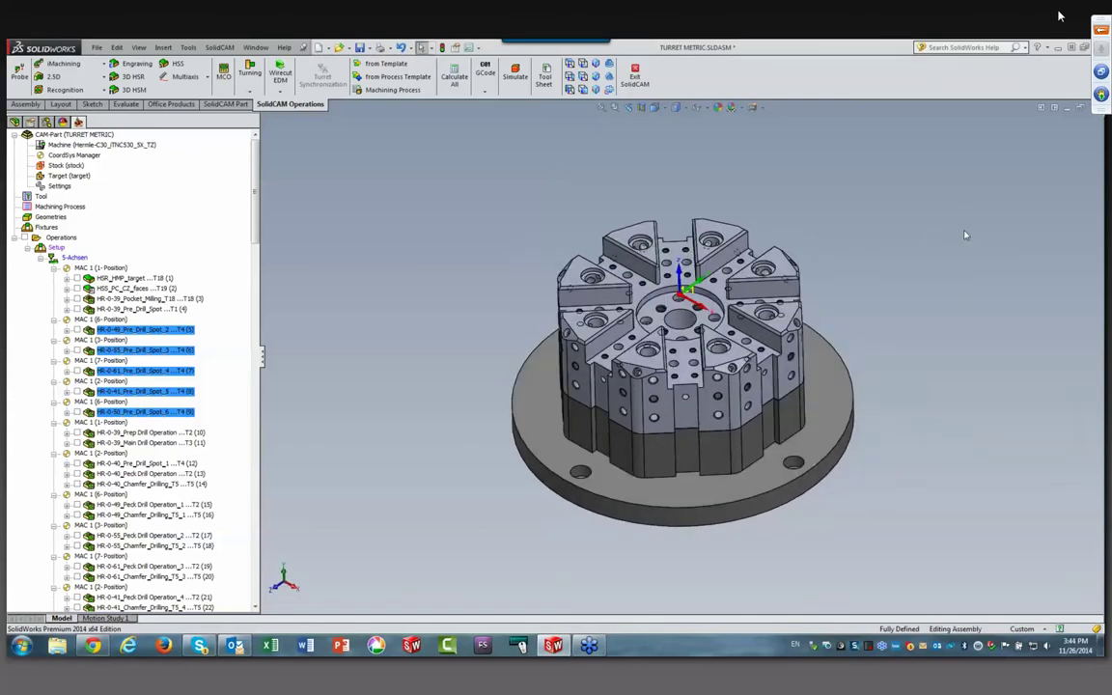